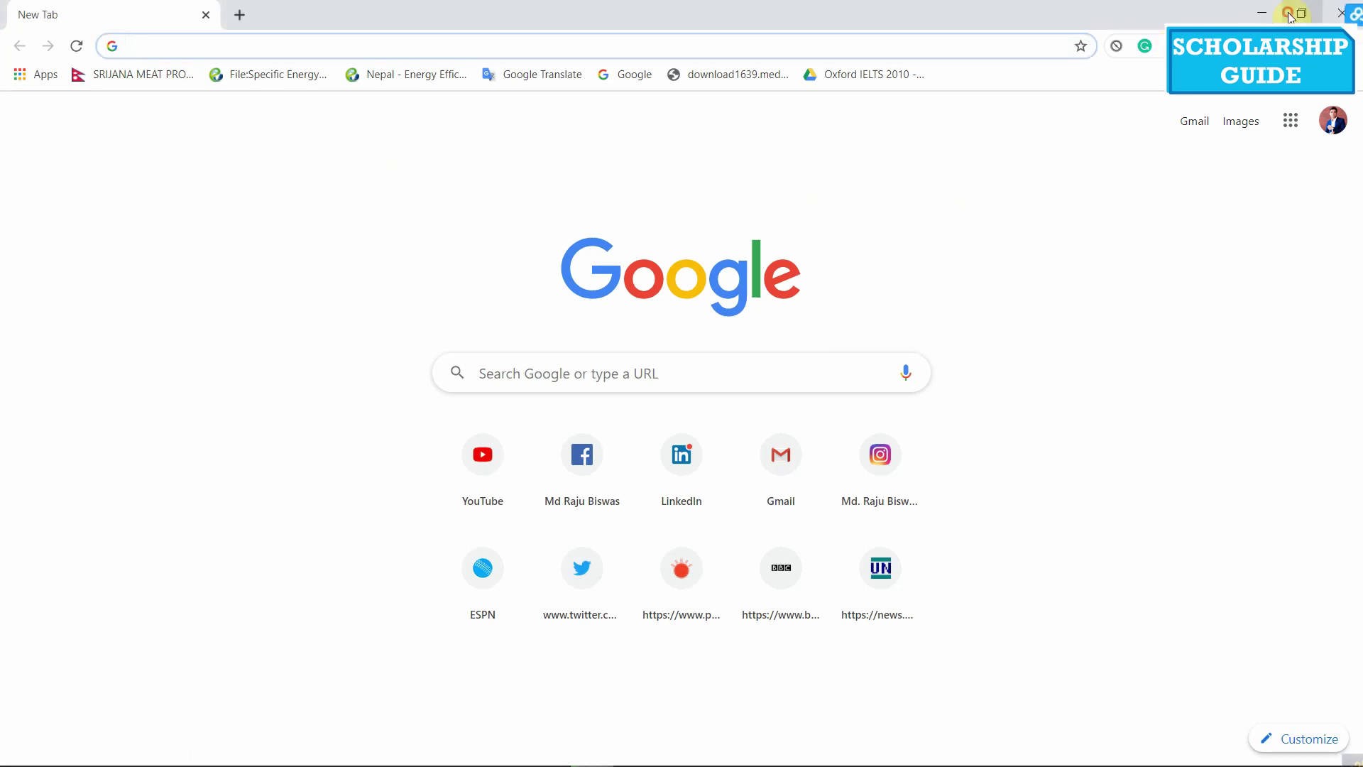
Load the Arabic Linguistics Institute admission portal at ali-admit.ksu.edu.sa/ksu in Chrome
left_click(887, 45)
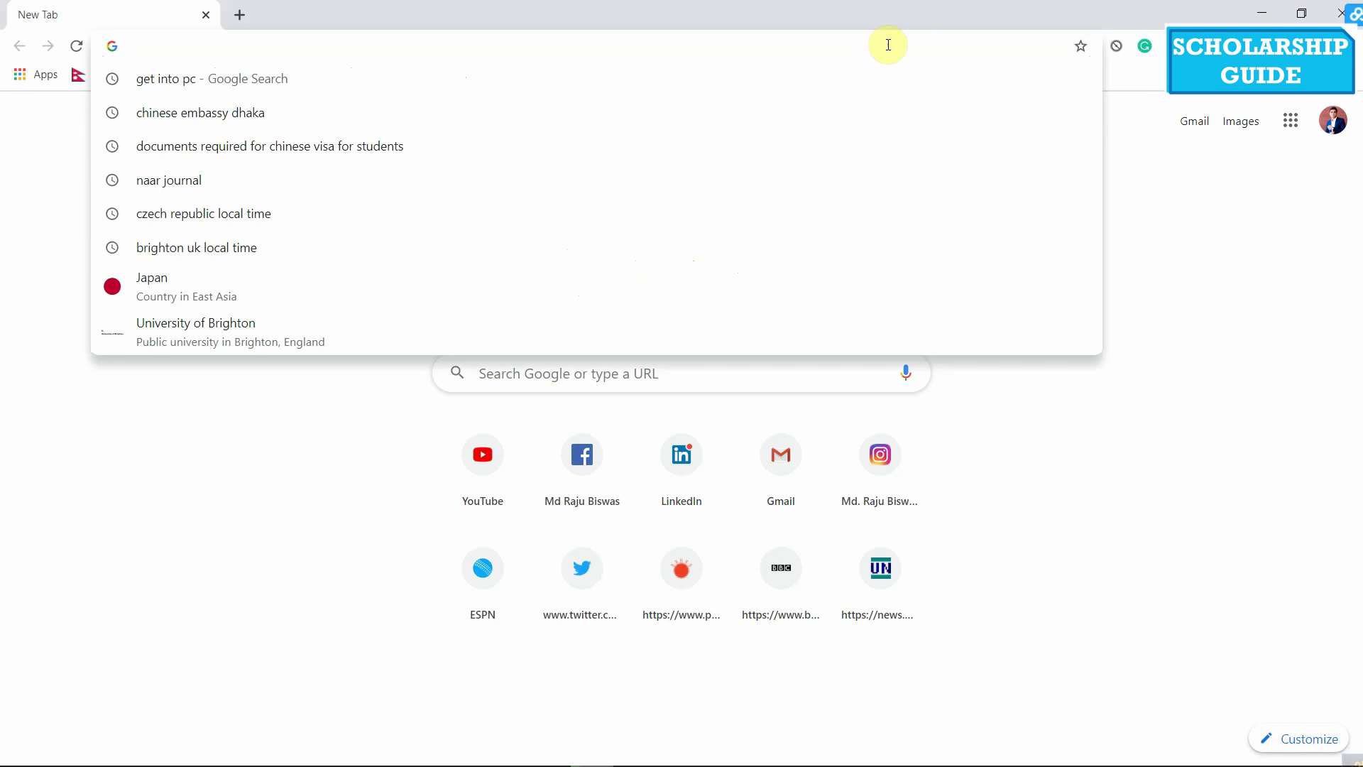
type("https://ali-admit.ksu.edu.sa/ksu")
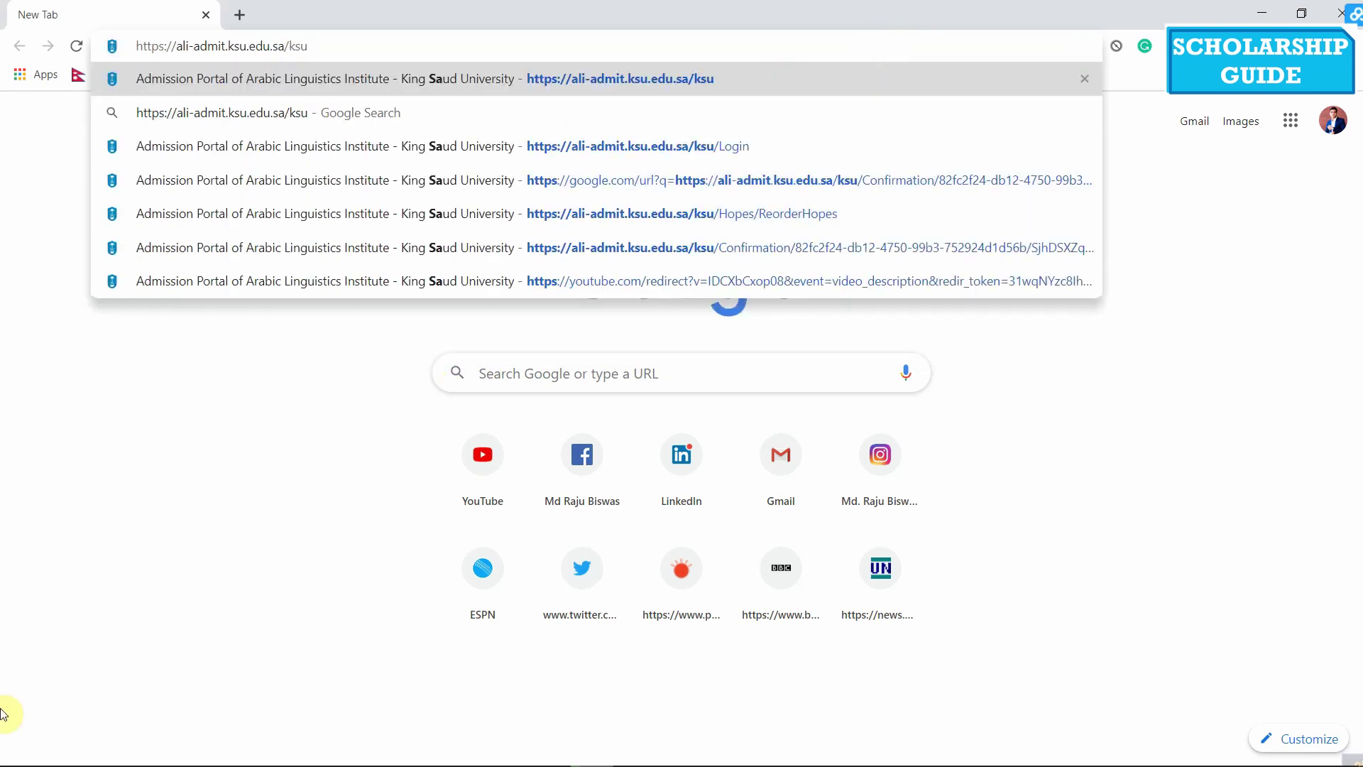
key("Return")
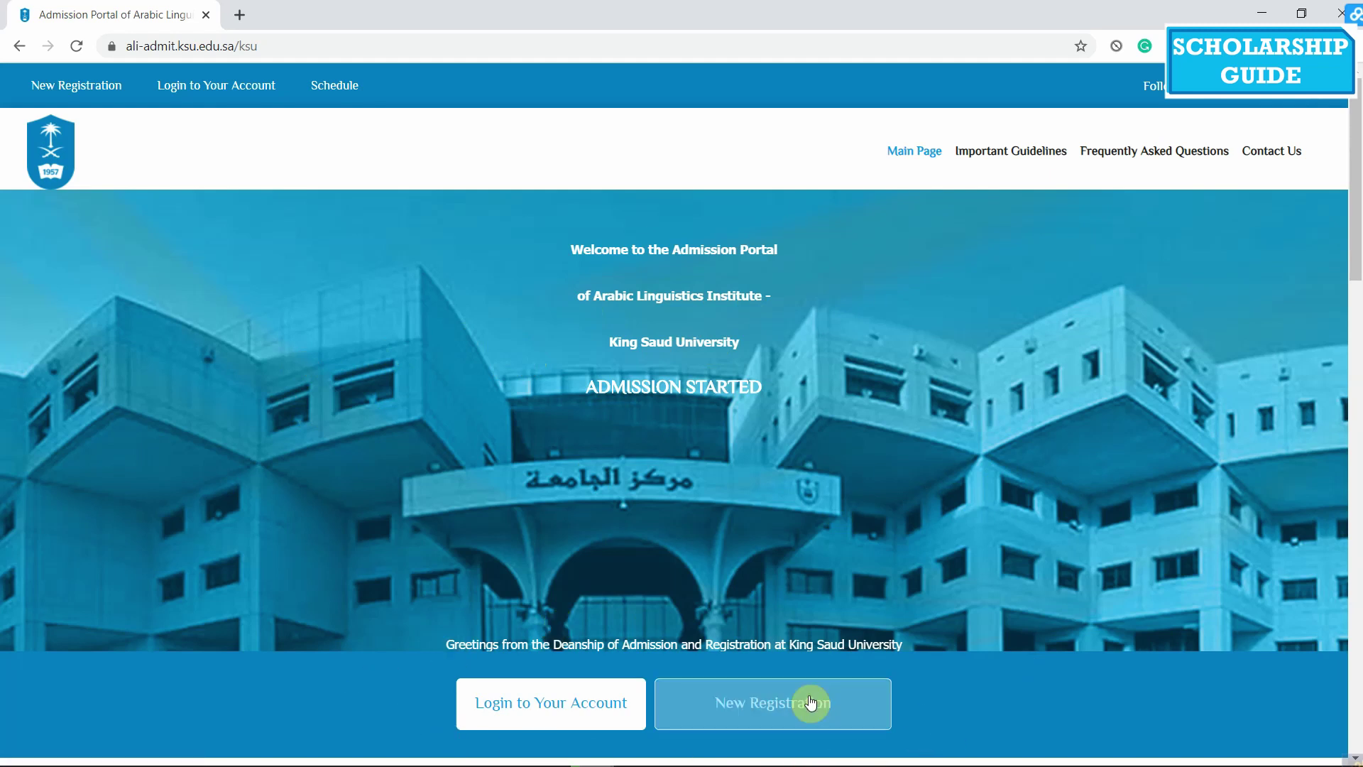
Start a new registration and set the passport expiry date to 4/8/2025
left_click(811, 703)
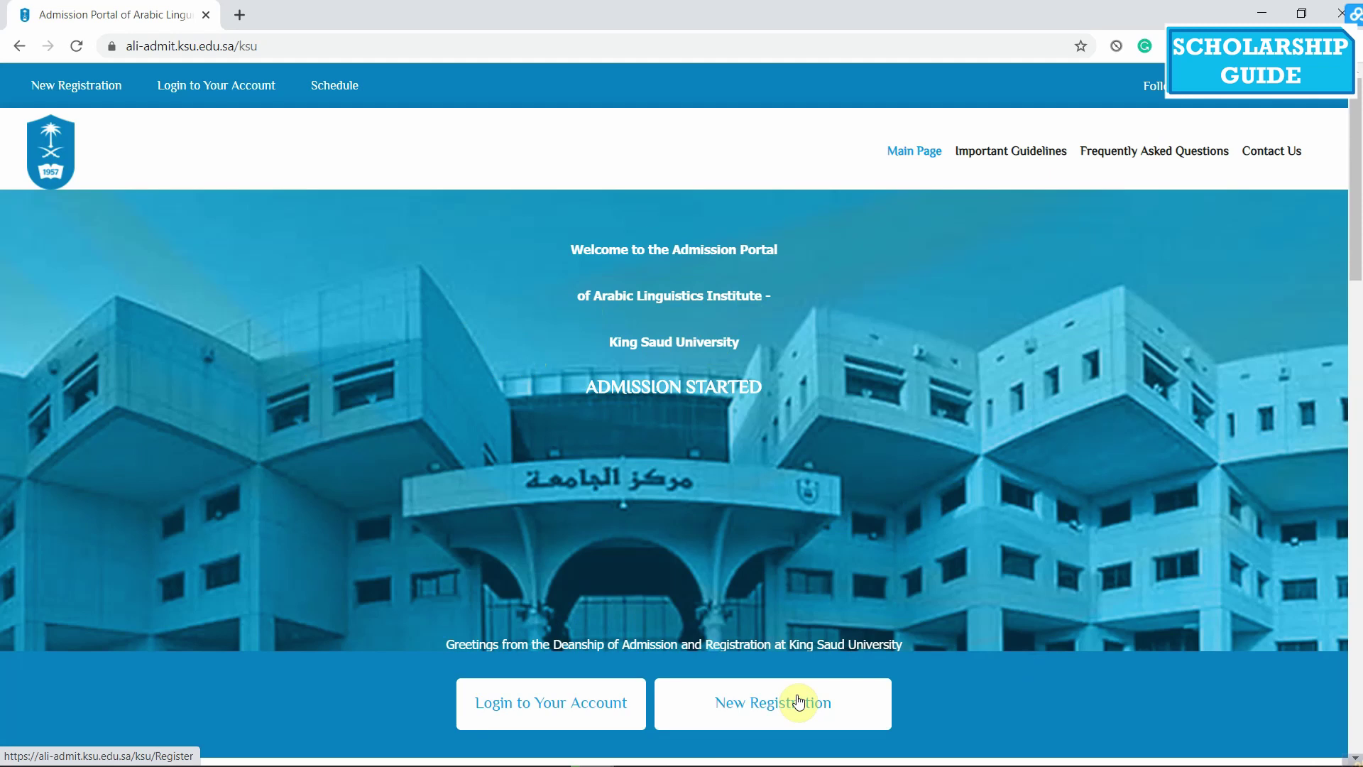
left_click(747, 707)
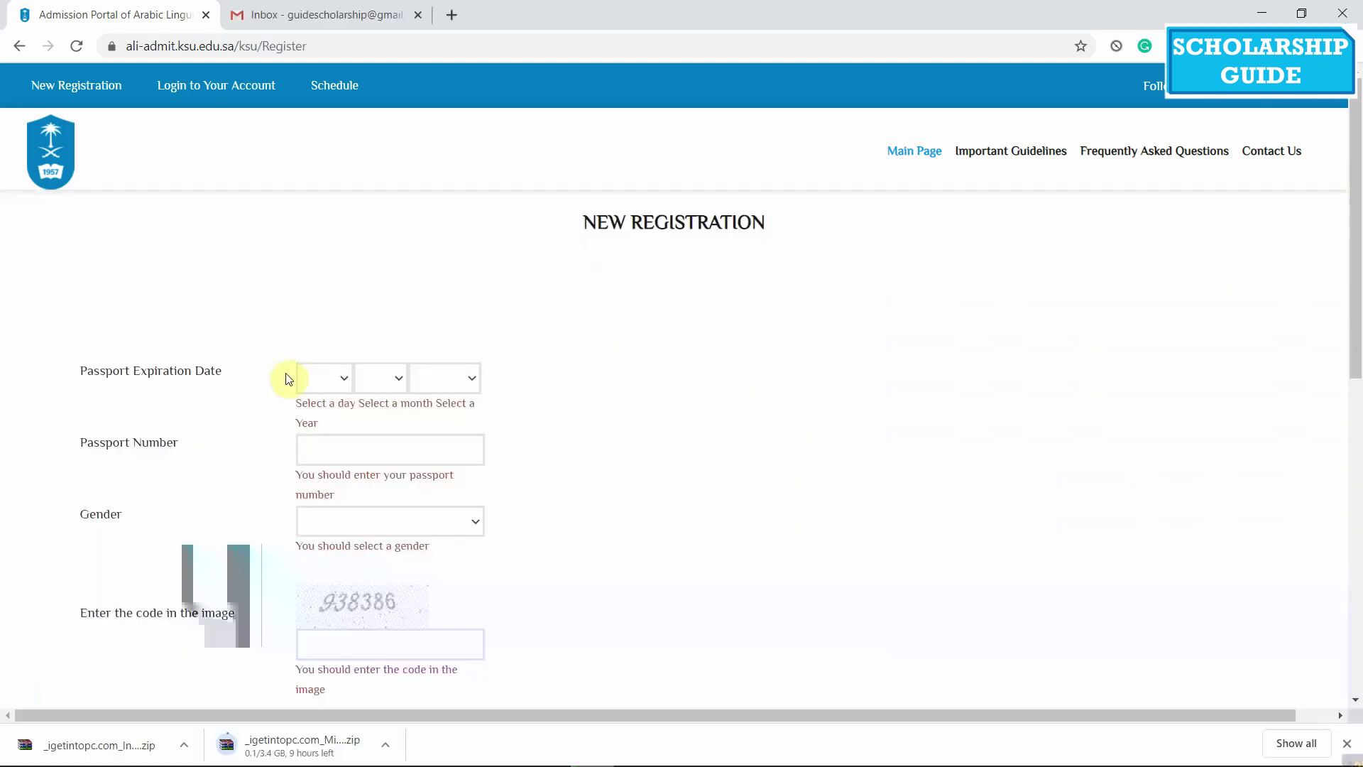
left_click(325, 373)
left_click(325, 465)
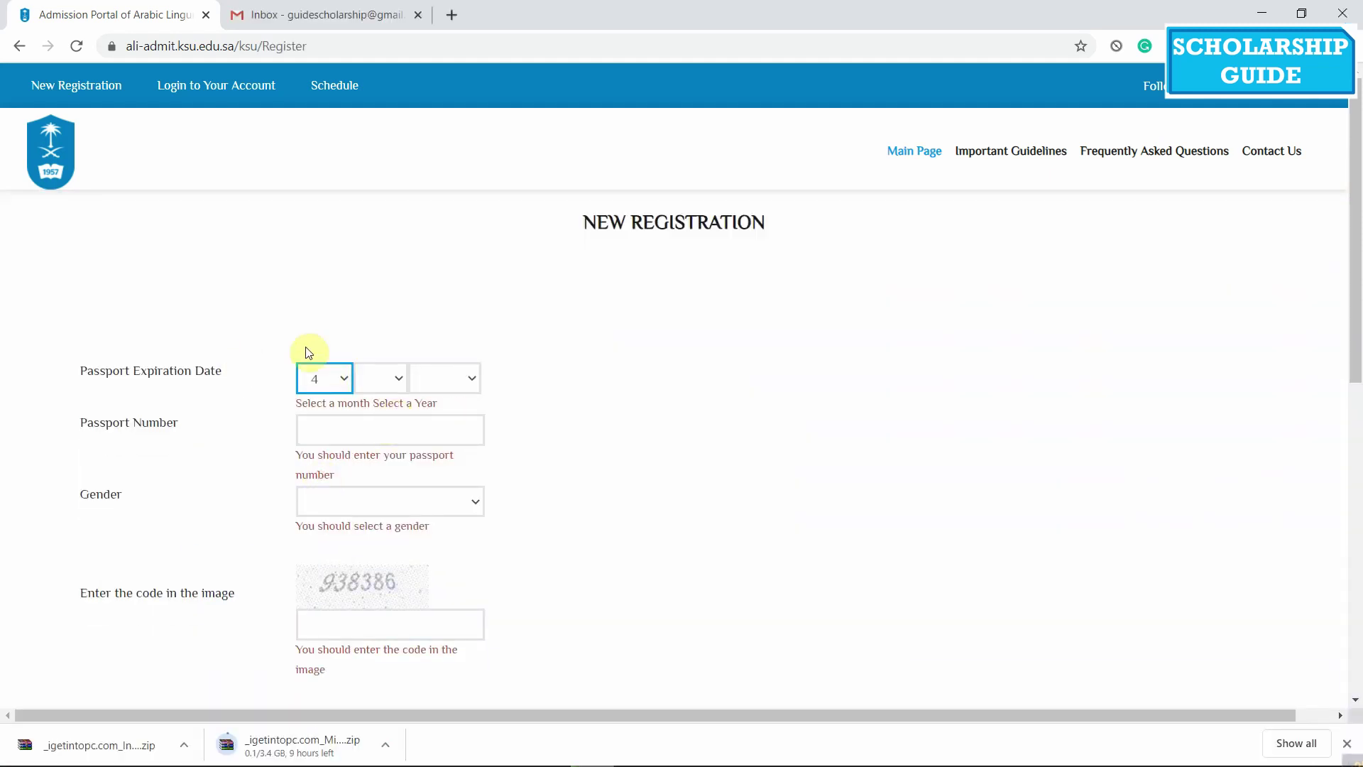
left_click(378, 378)
left_click(367, 566)
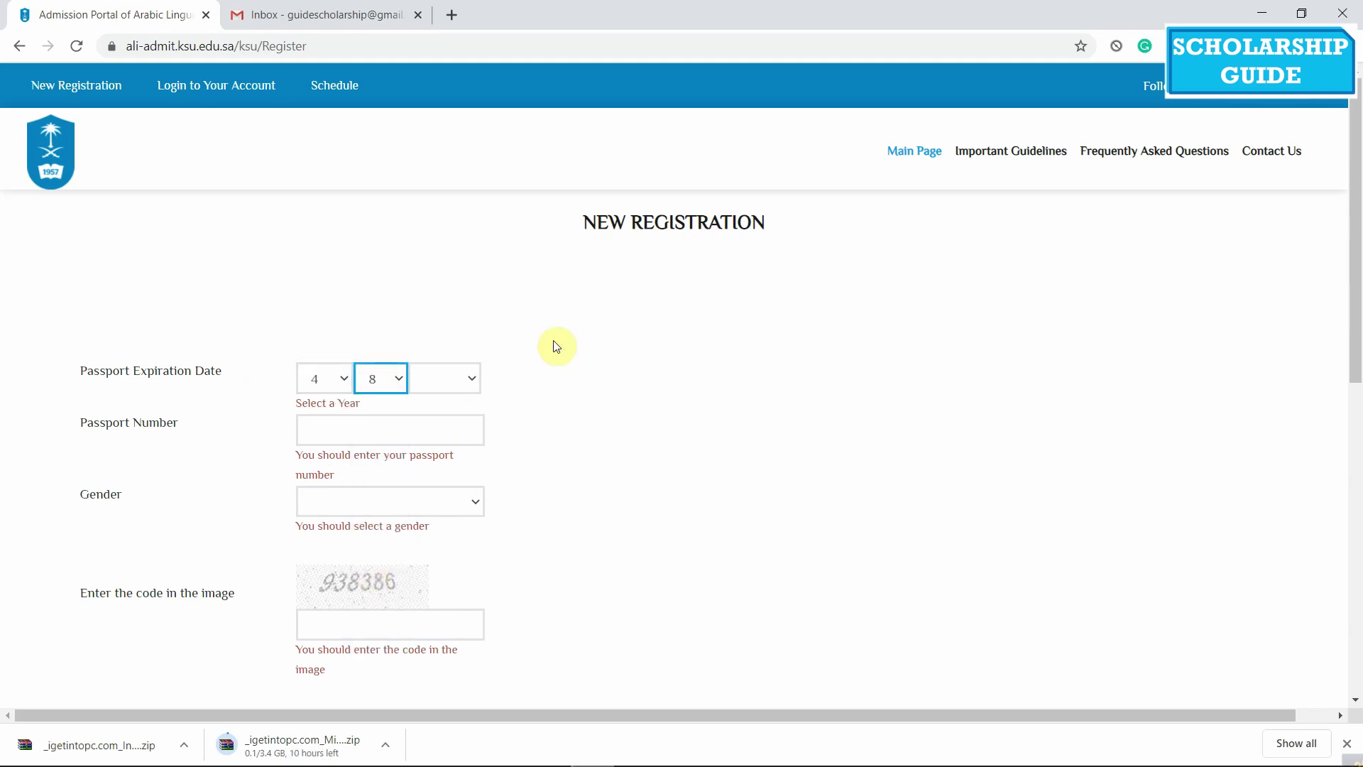
left_click(444, 379)
left_click(450, 528)
Enter the passport number, set gender to Male, and acknowledge the alert
left_click(418, 414)
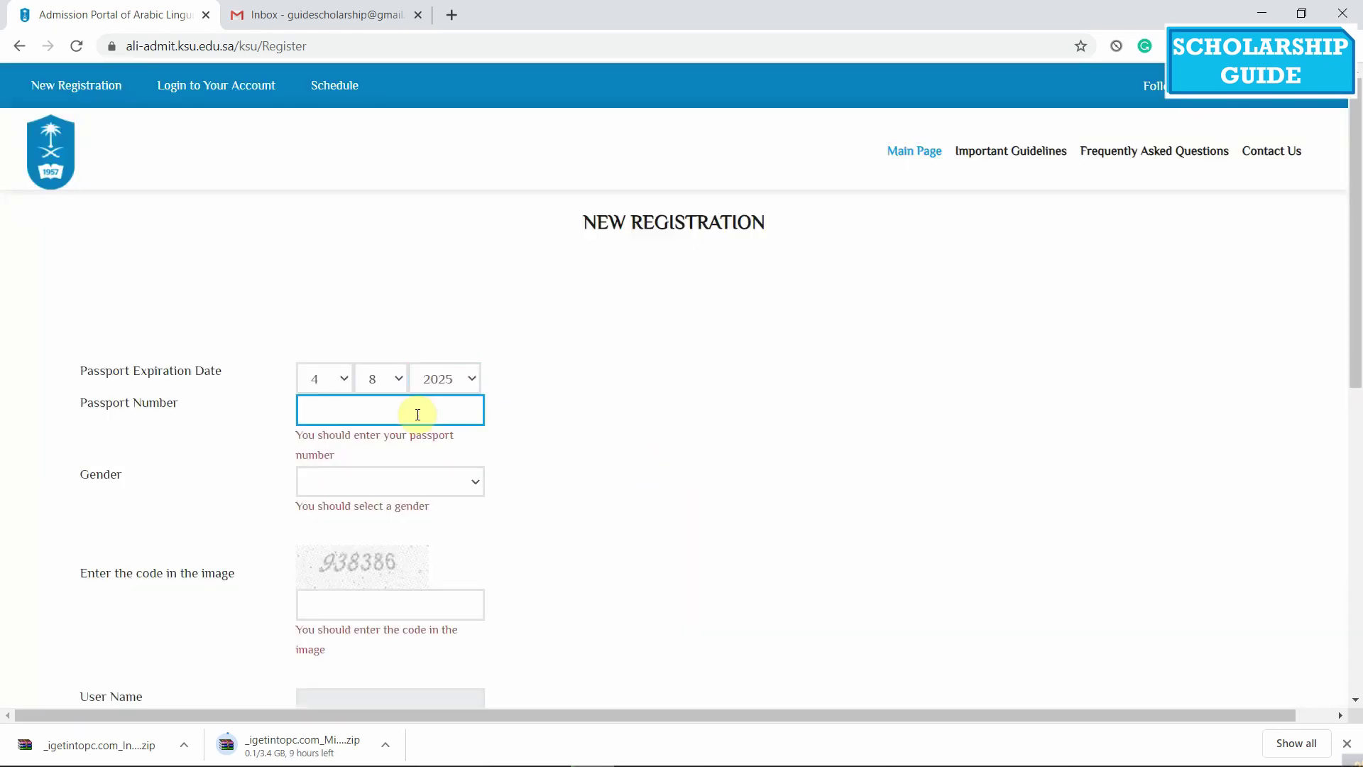
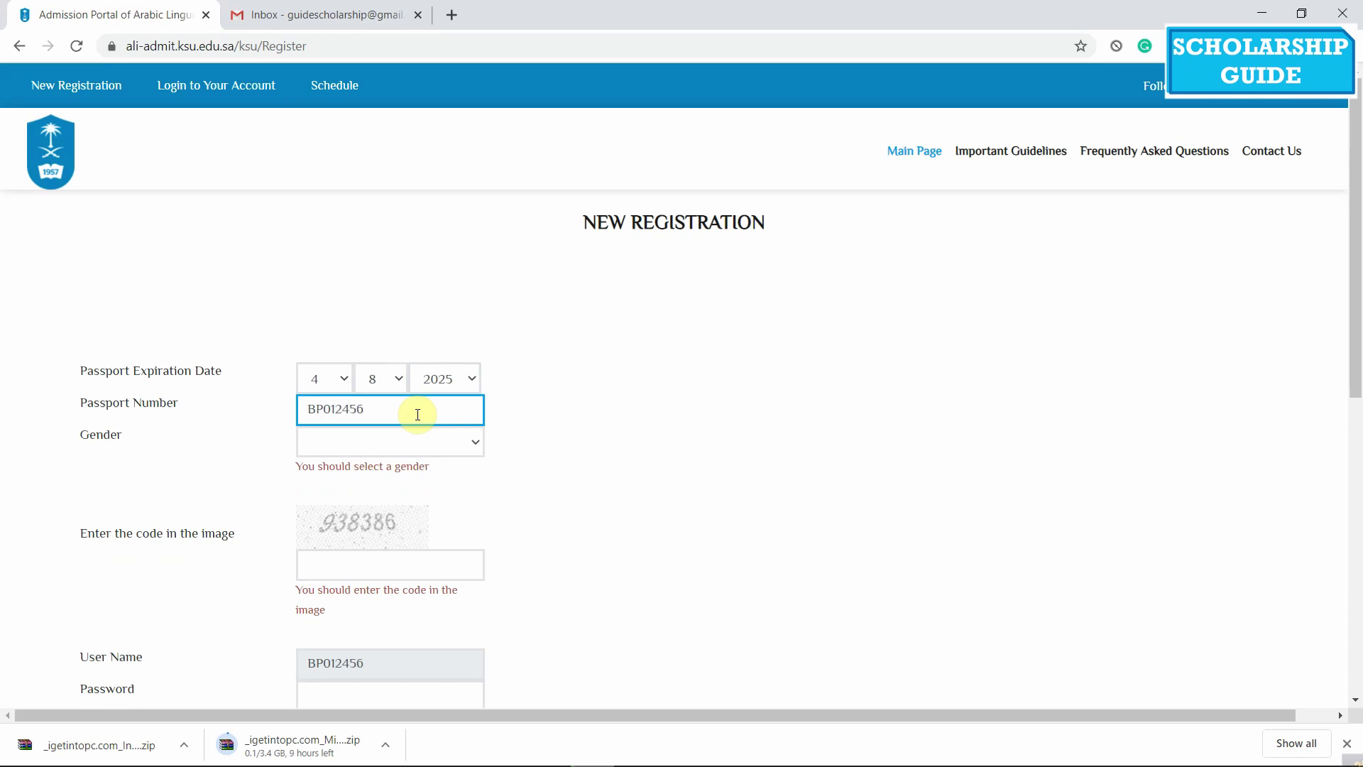
left_click(355, 440)
left_click(355, 479)
left_click(848, 401)
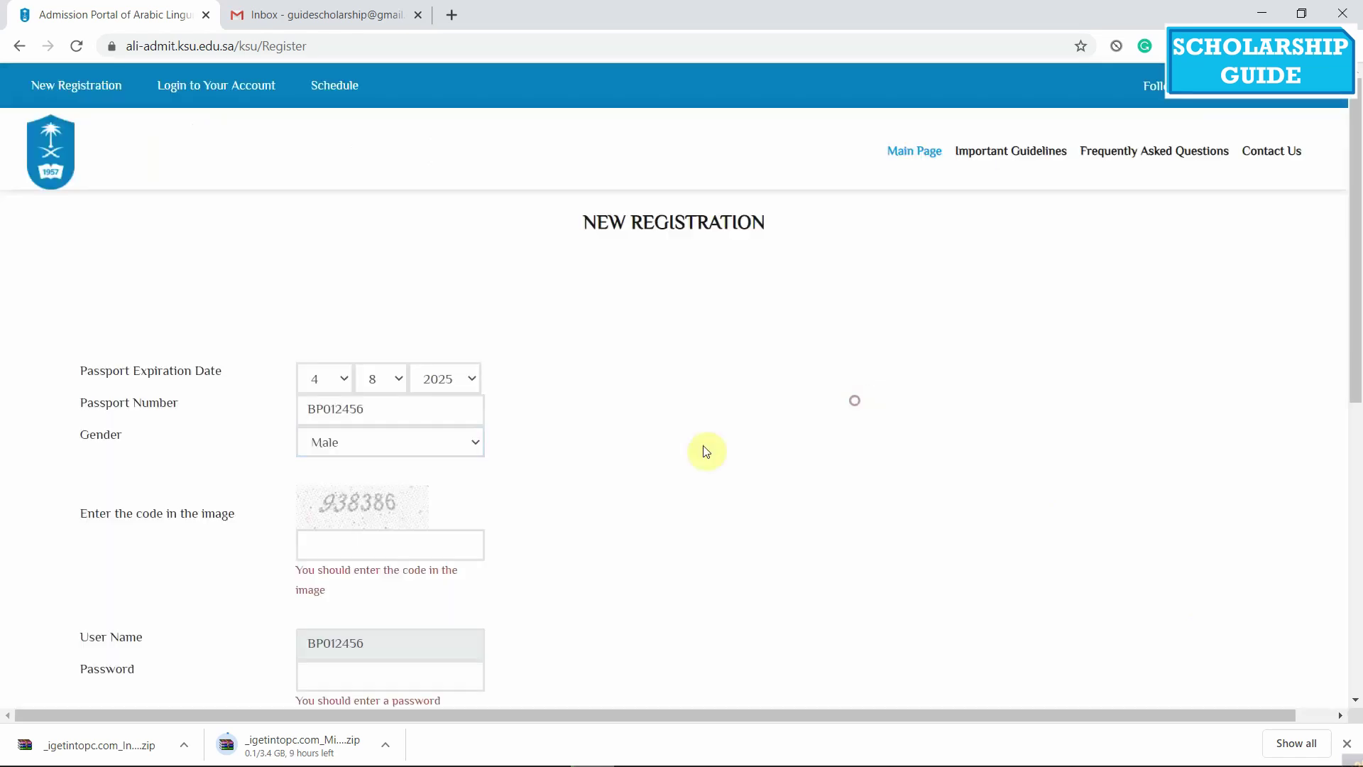
scroll(319, 522, "down", 1)
scroll(318, 522, "down", 1)
Enter the image verification code, the account password and its confirmation
left_click(447, 462)
type("938386")
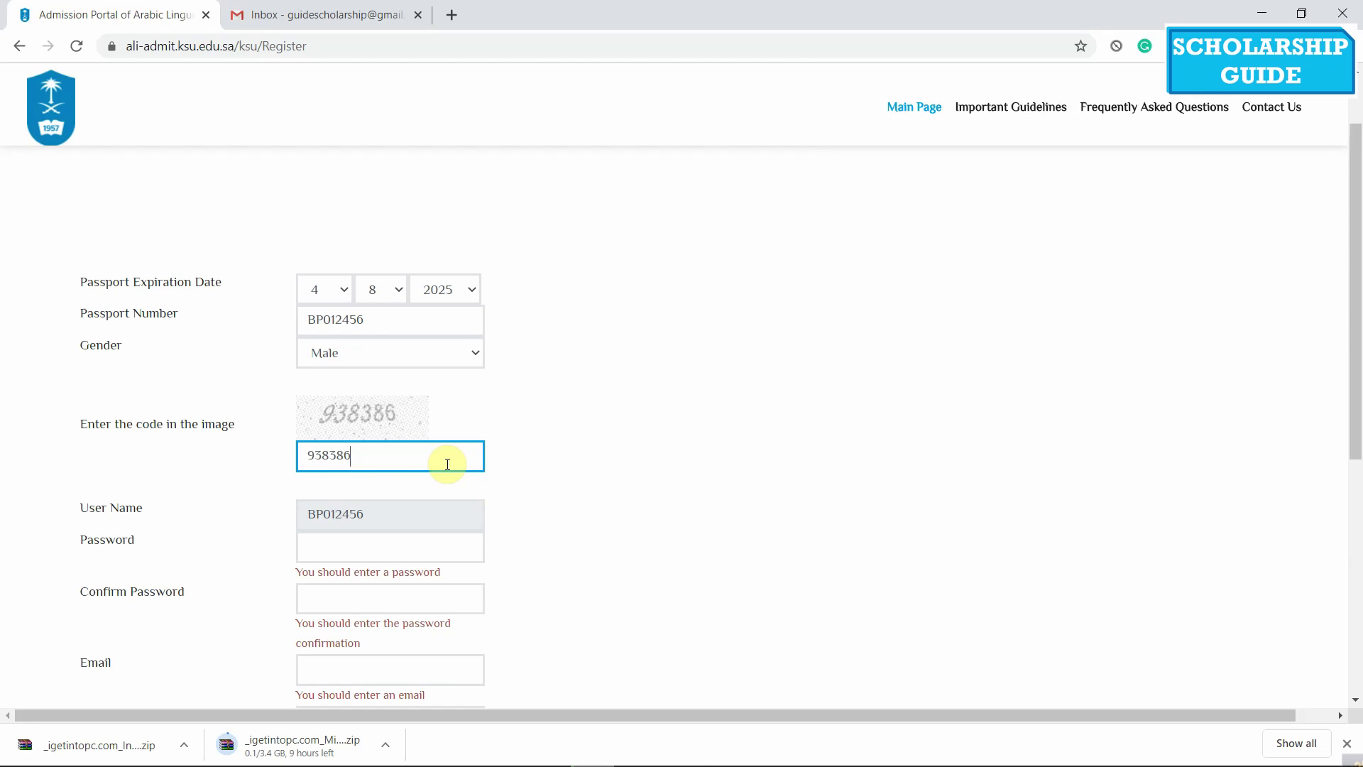
scroll(448, 464, "down", 1)
left_click(319, 460)
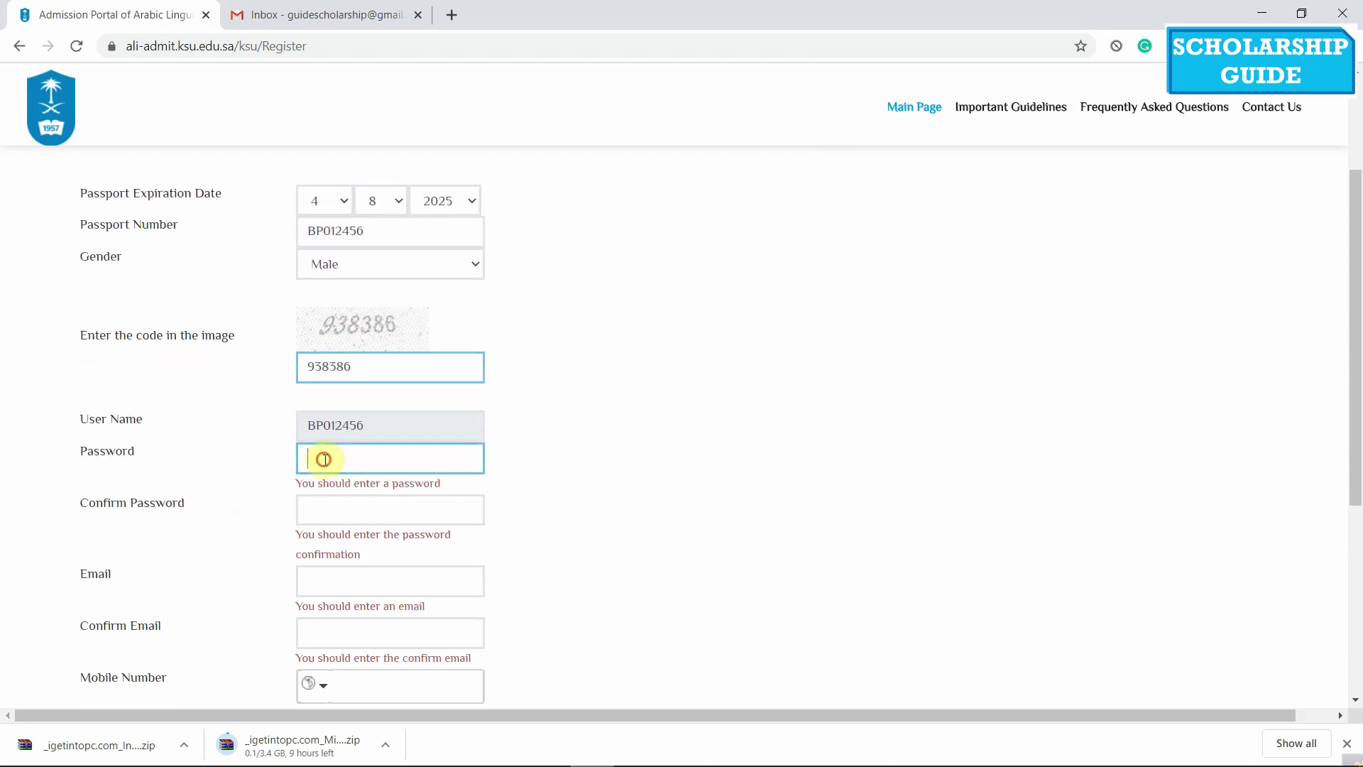
type("•")
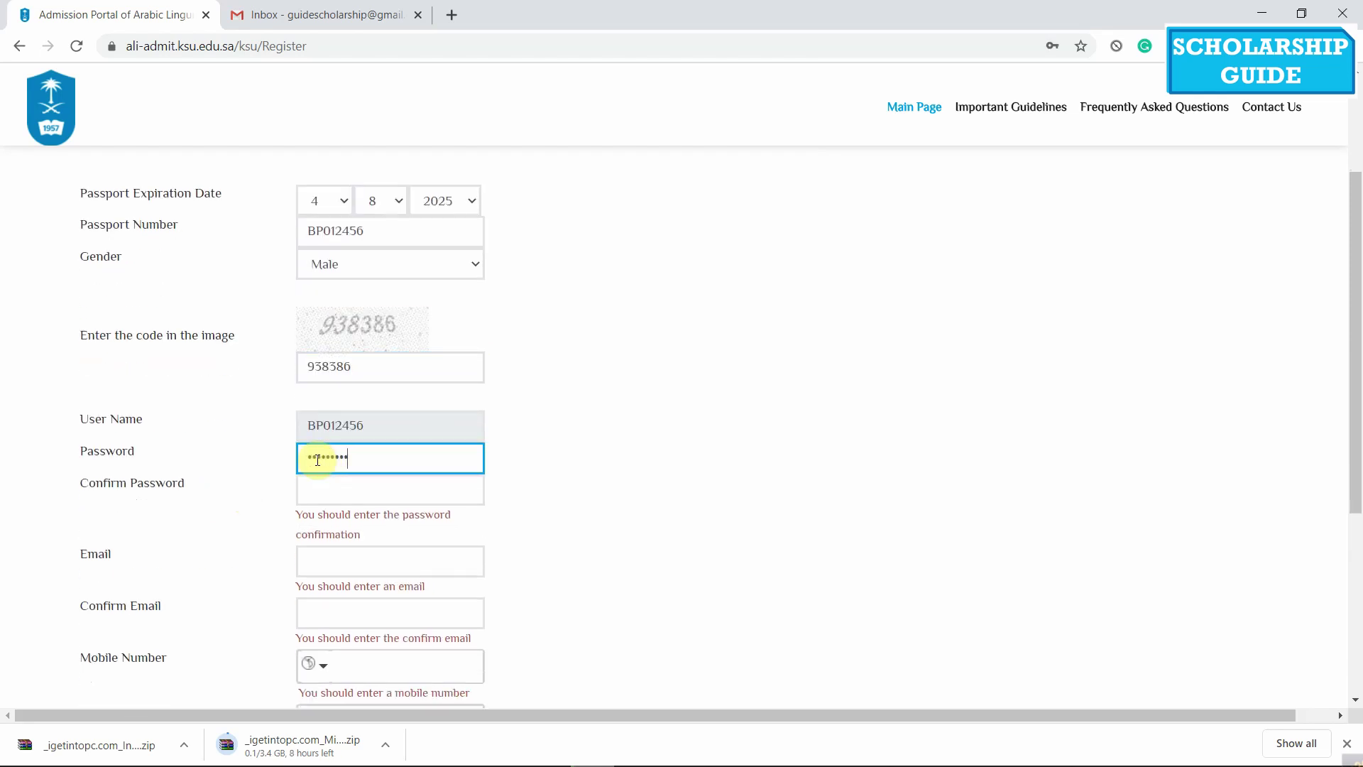
left_click(325, 496)
type("•")
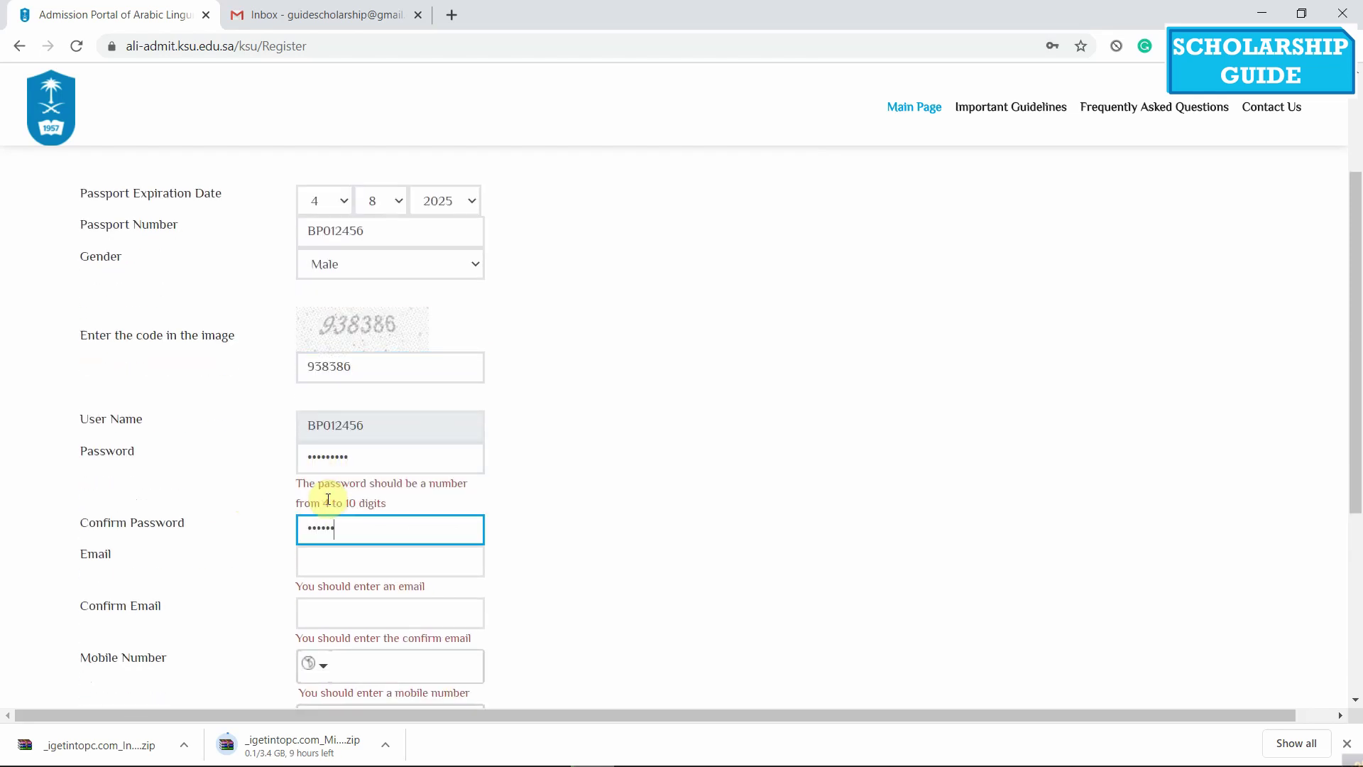
Fill in the applicant's e-mail address and its confirmation
left_click(330, 561)
scroll(575, 404, "down", 2)
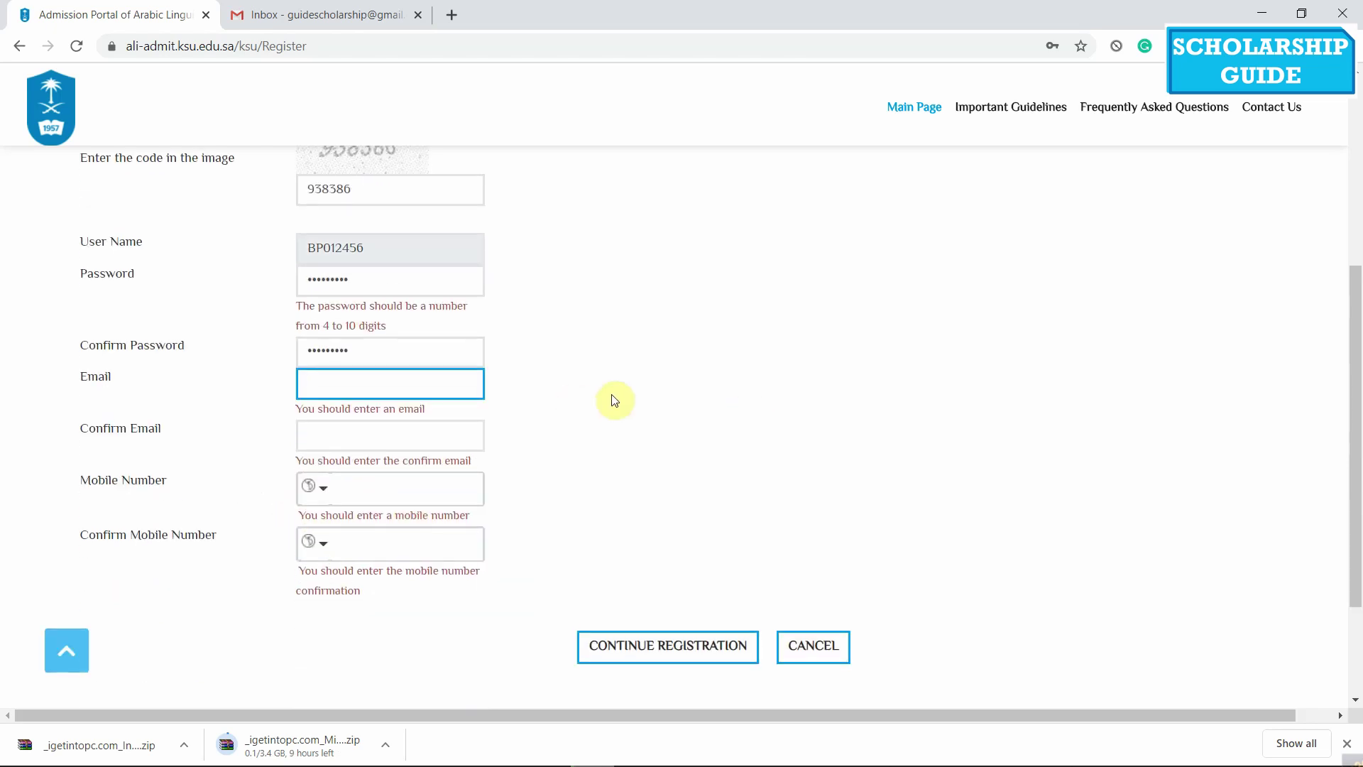
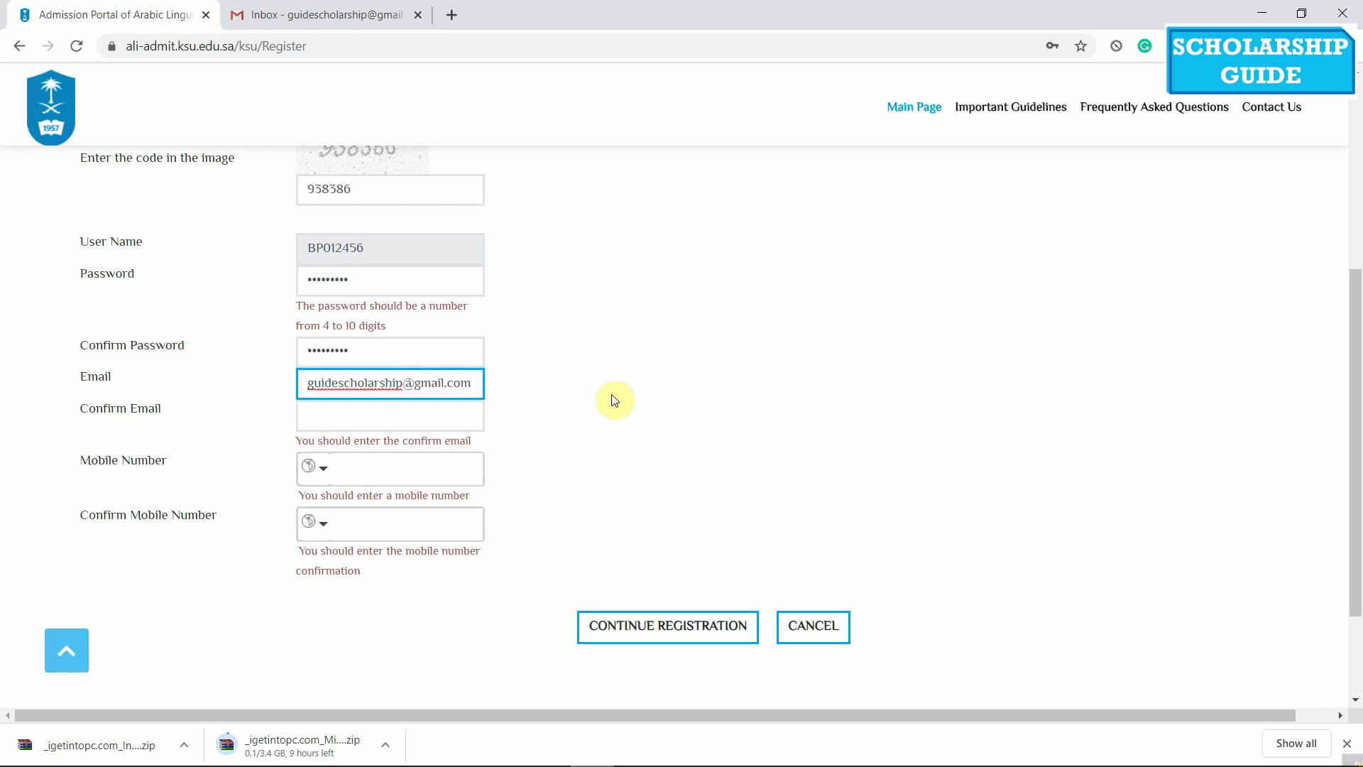
left_click(447, 401)
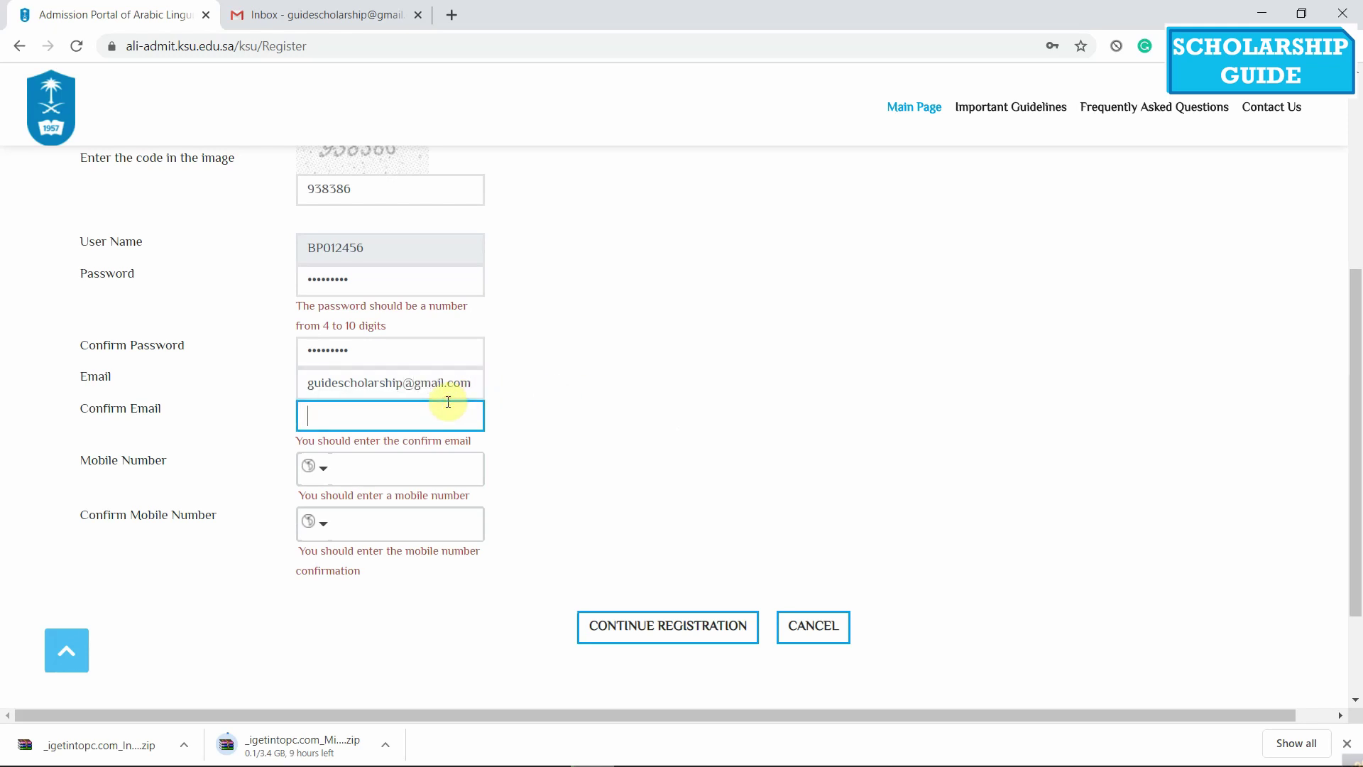
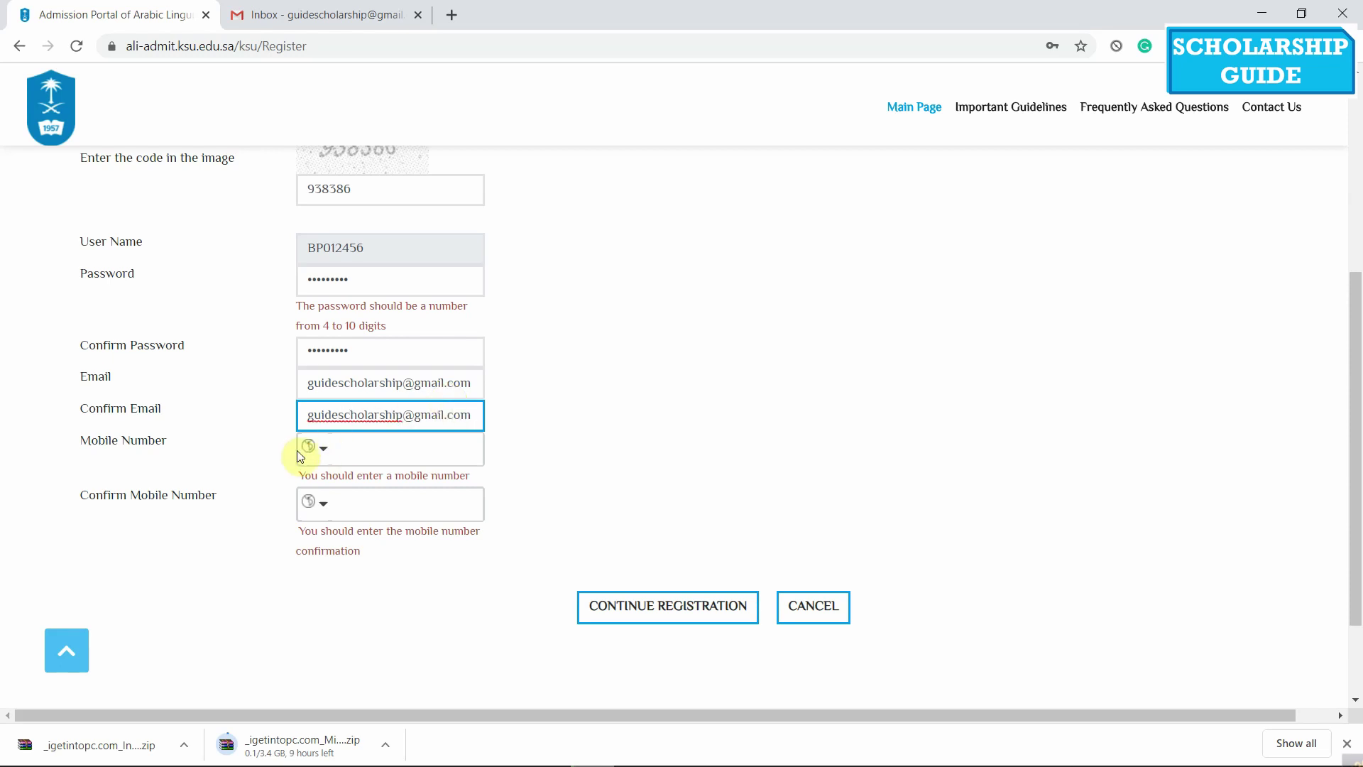
Enter the mobile number with Bangladesh (+880) code, and choose Bangladesh for the confirmation number
left_click(314, 447)
scroll(376, 534, "down", 10)
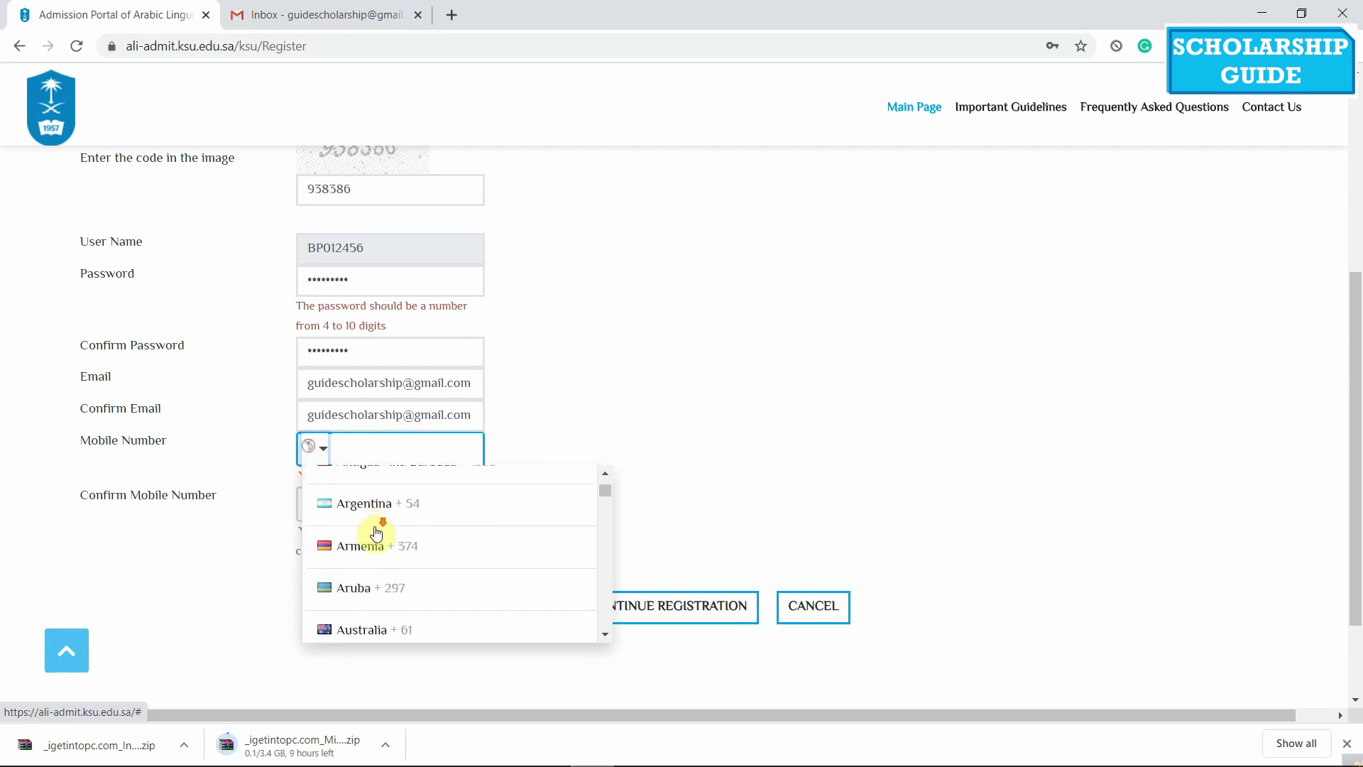
left_click(423, 500)
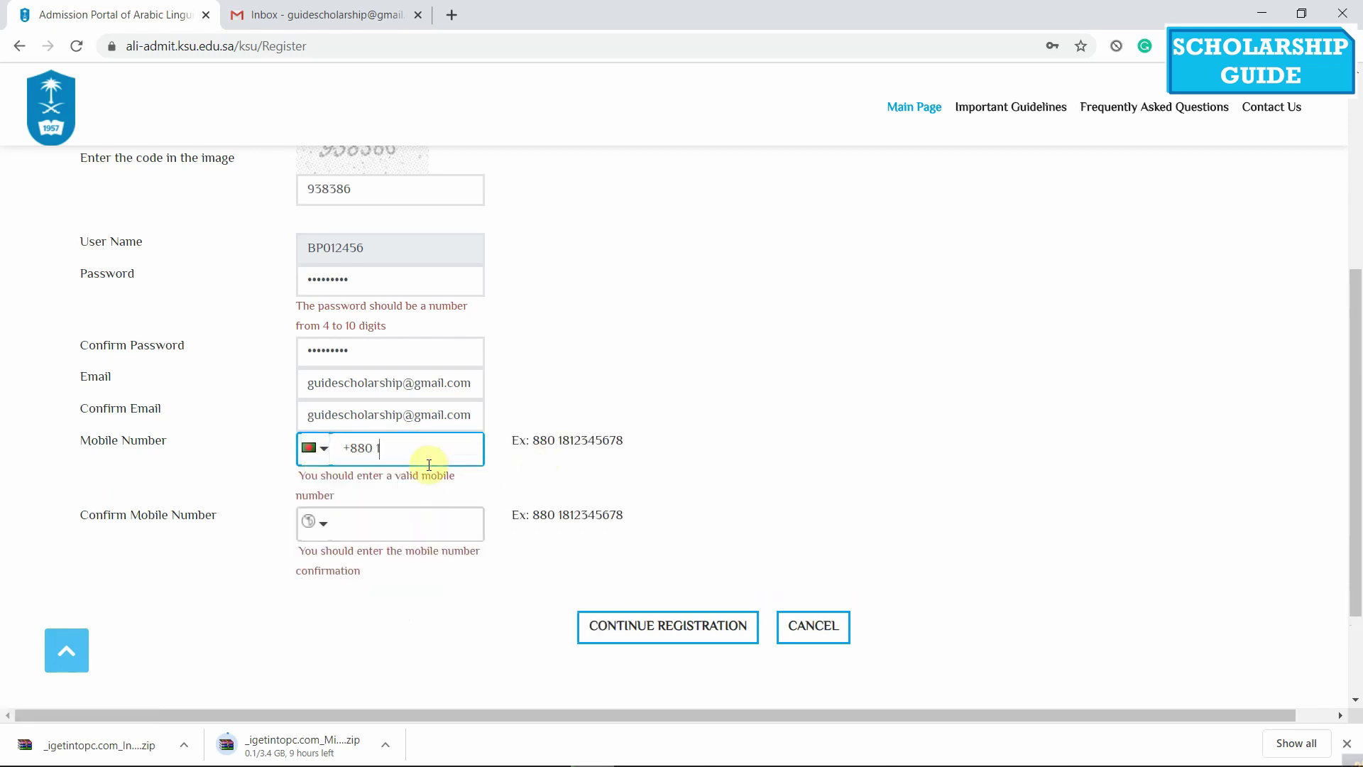
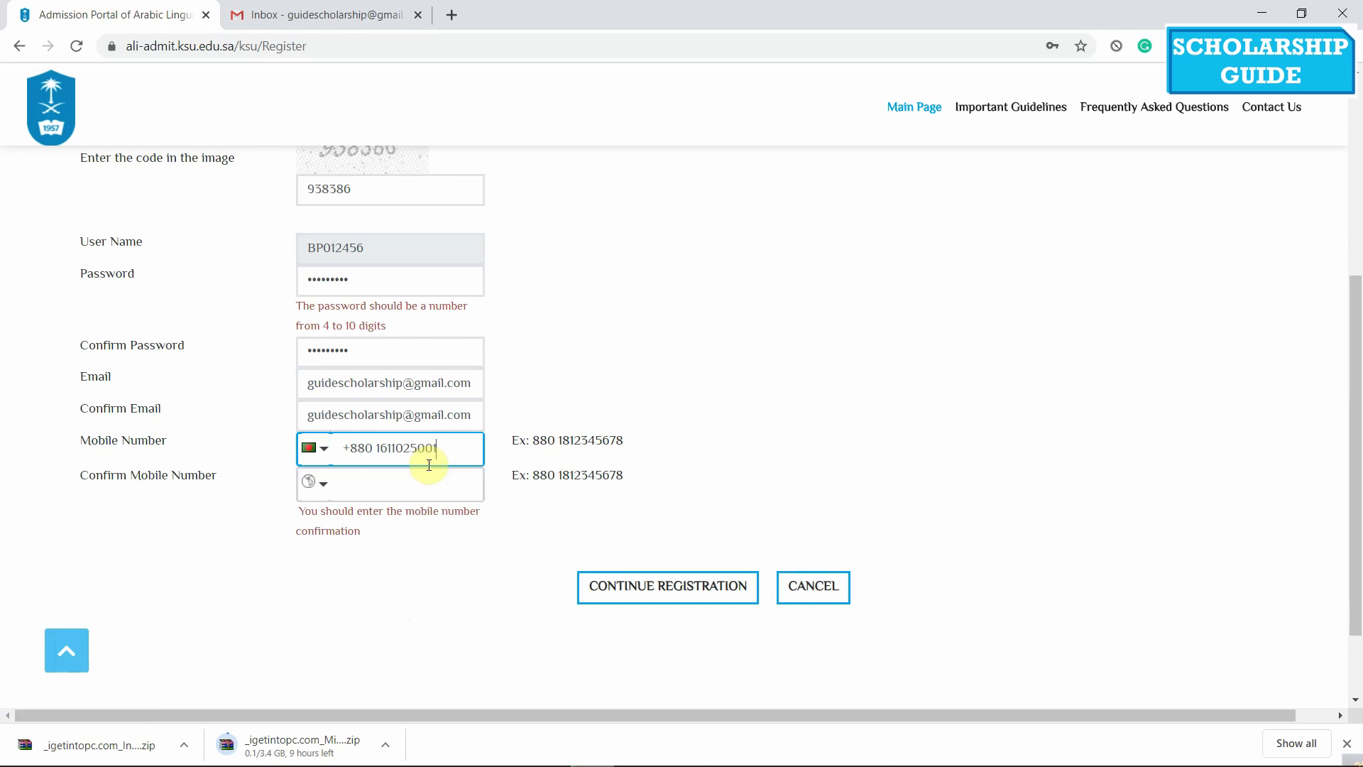
left_click(316, 487)
scroll(359, 557, "down", 10)
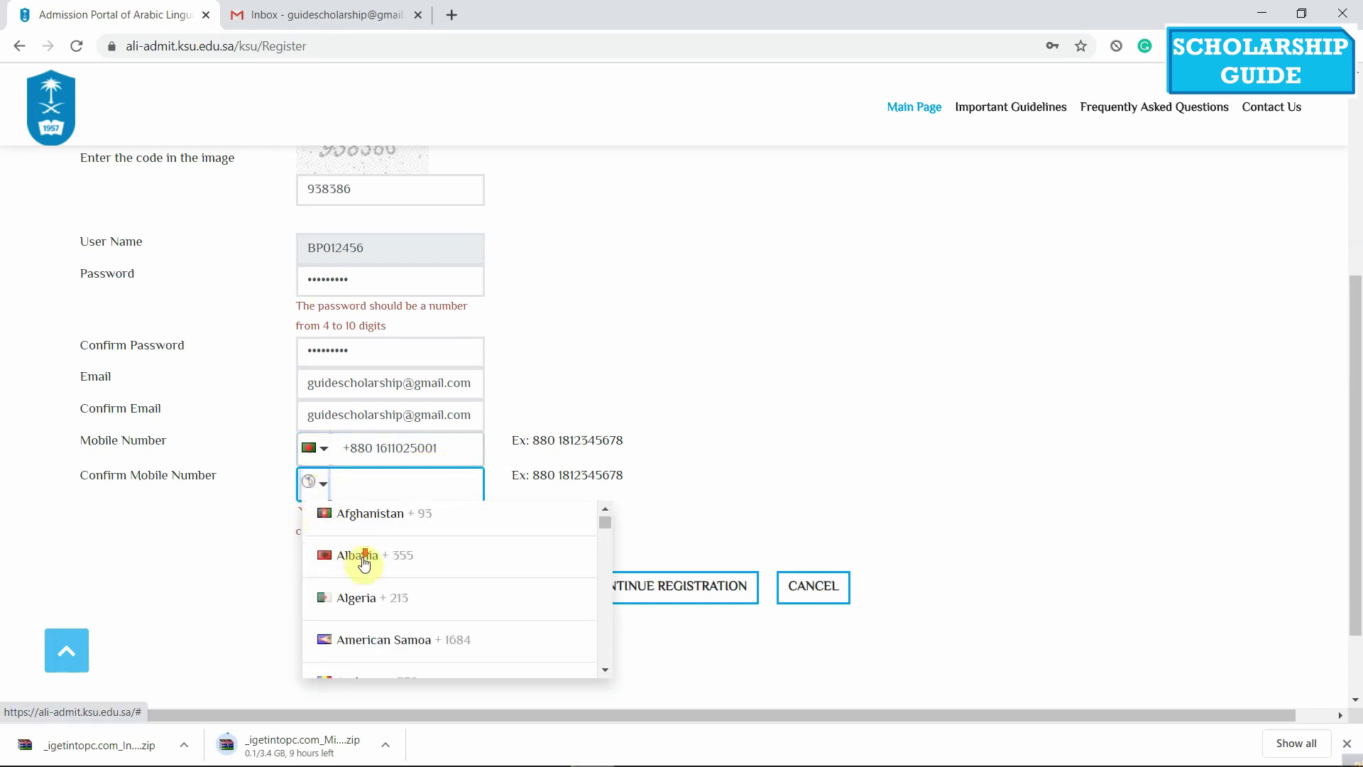
left_click(424, 522)
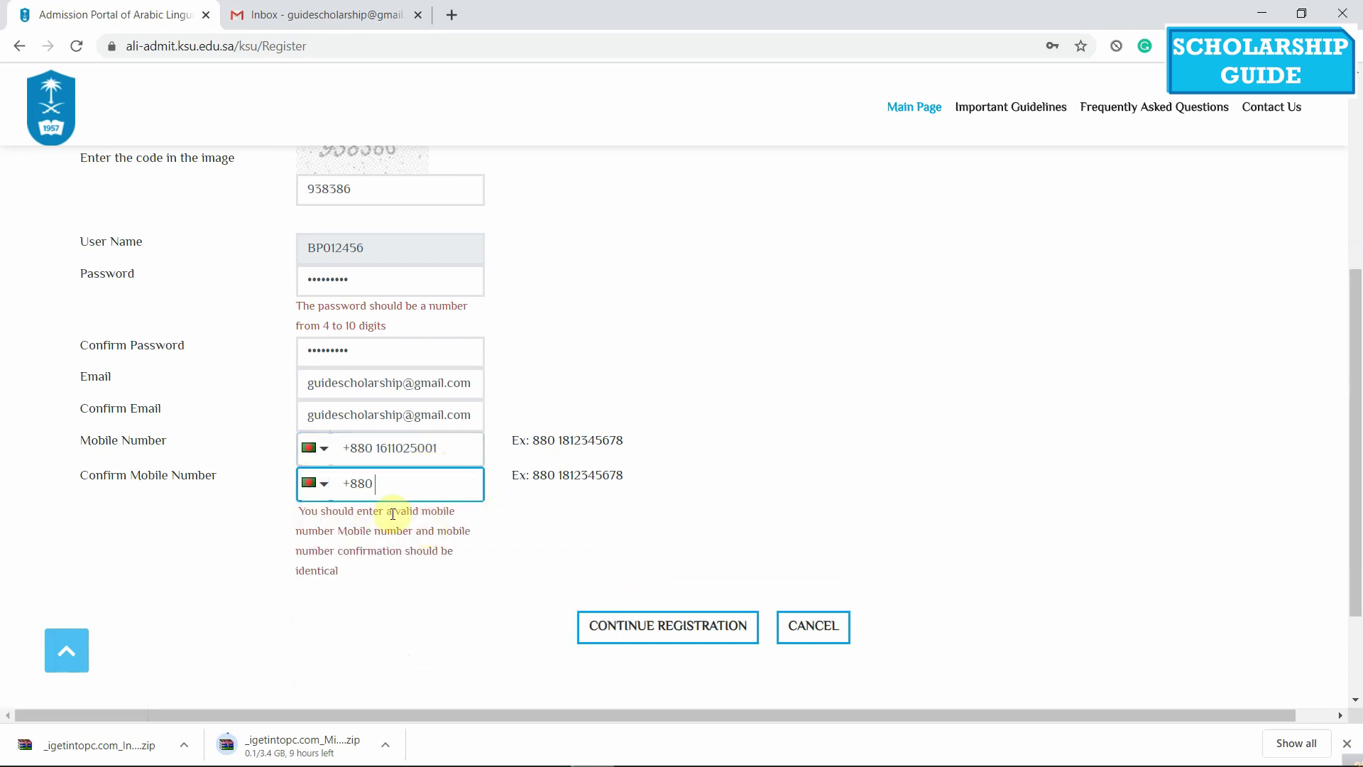
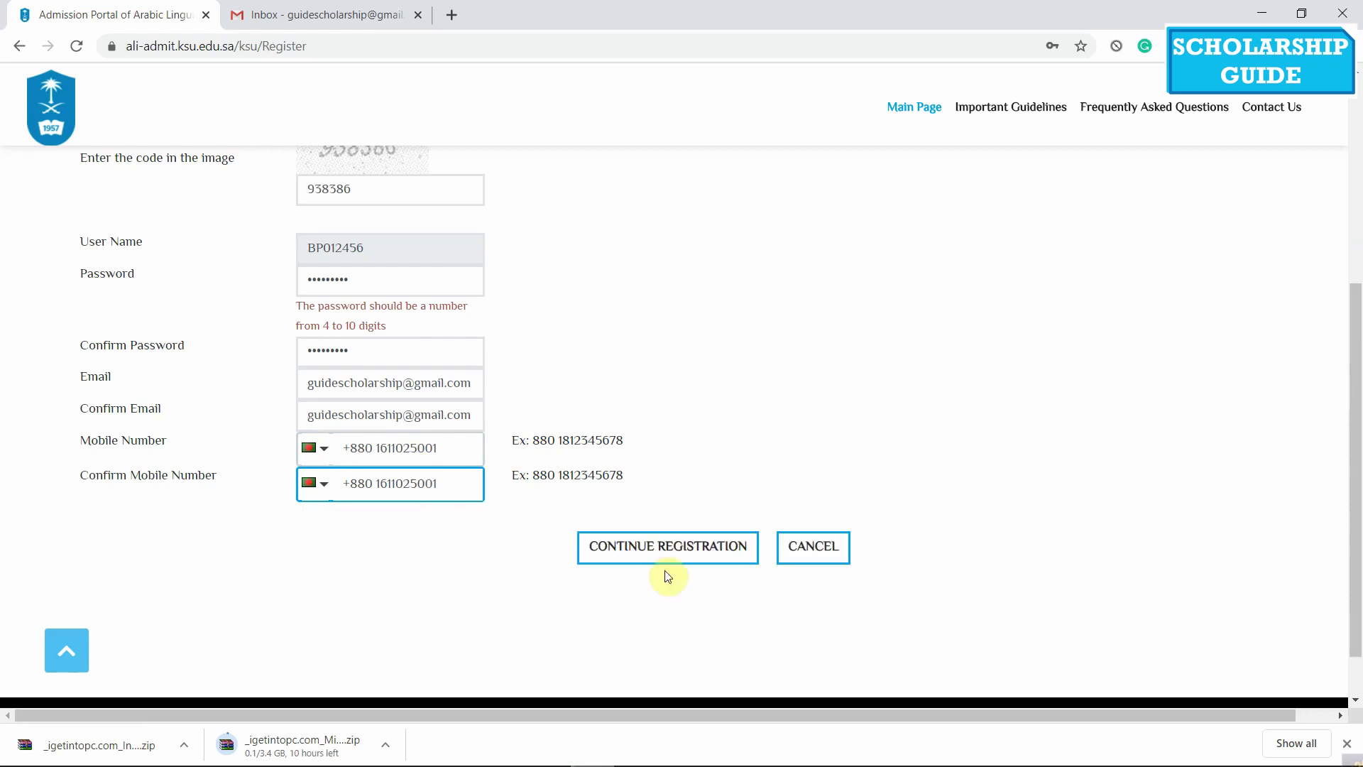
Enter the confirmation mobile number and submit the registration form
left_click(637, 547)
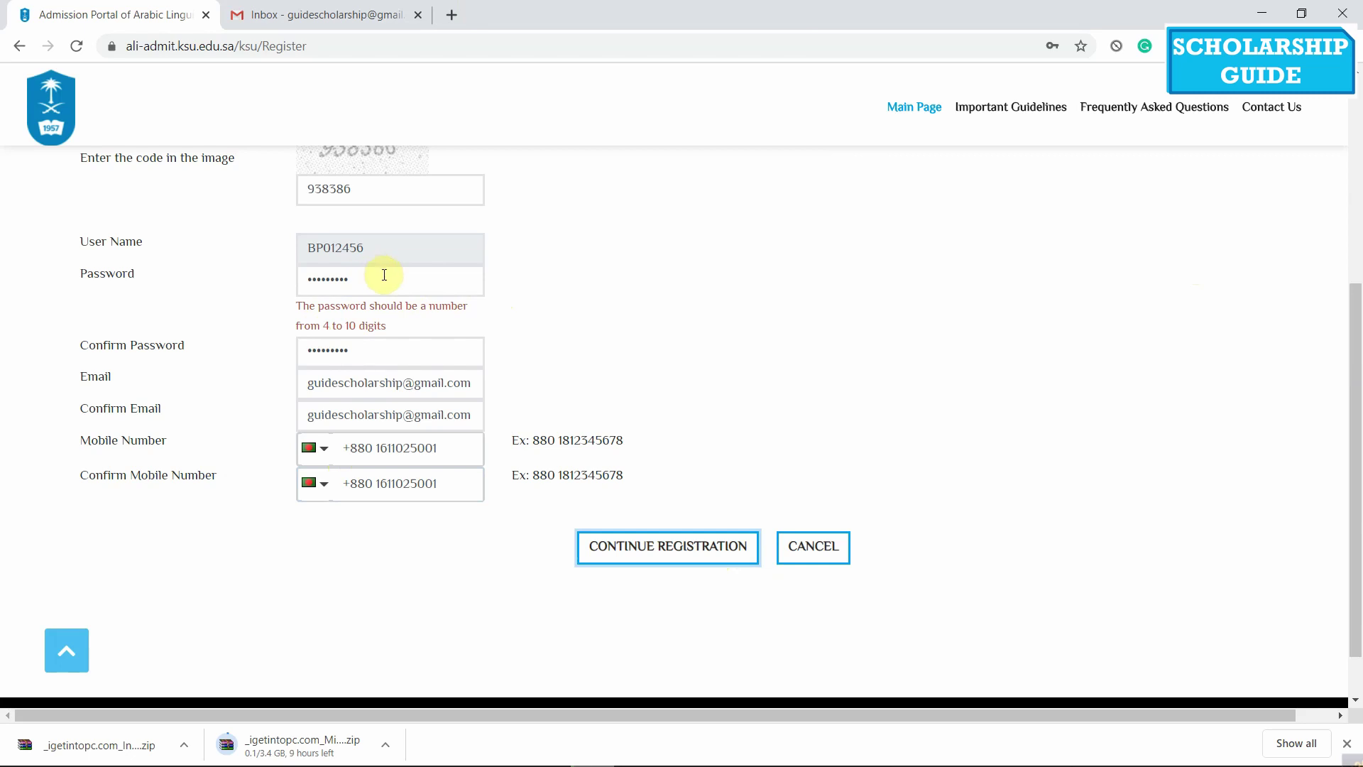
left_click_drag(384, 274, 258, 276)
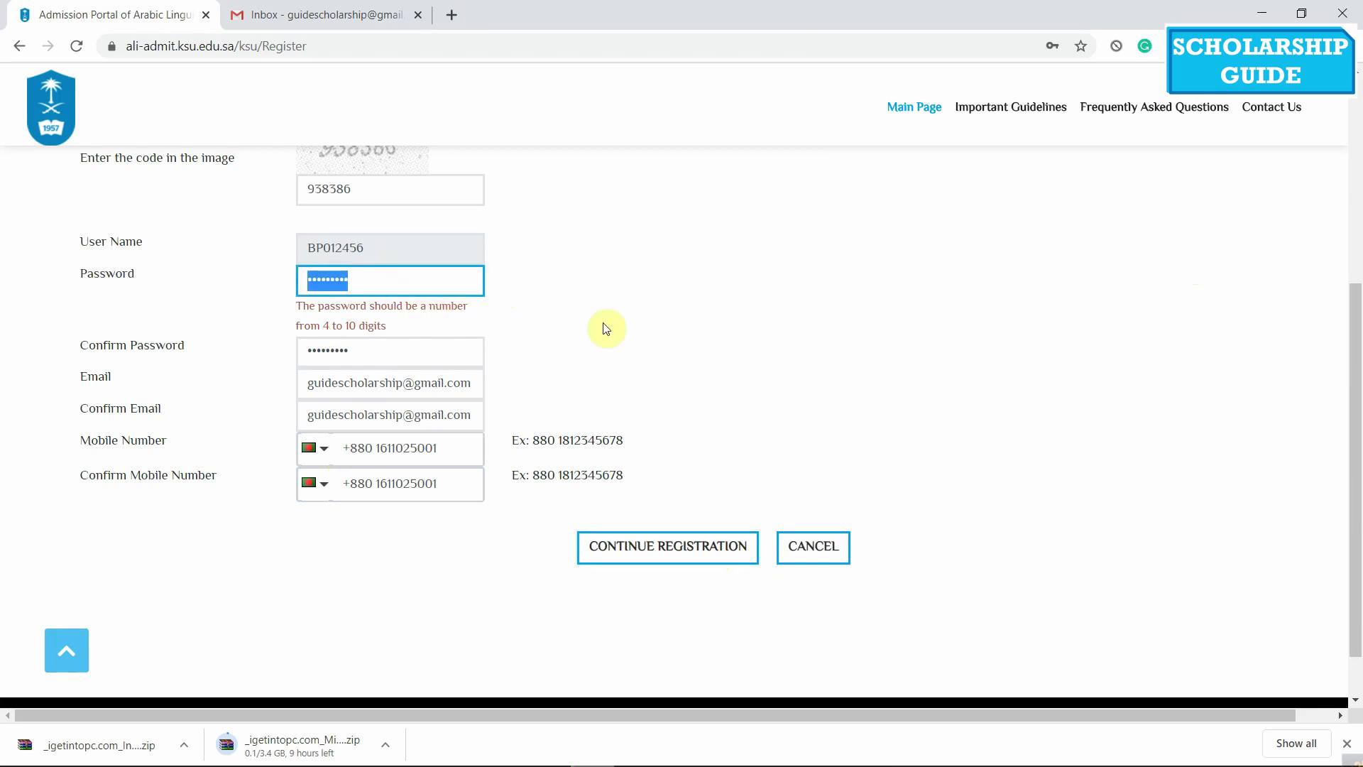
Replace the password and its confirmation with a matching numeric password to clear the errors
left_click(671, 337)
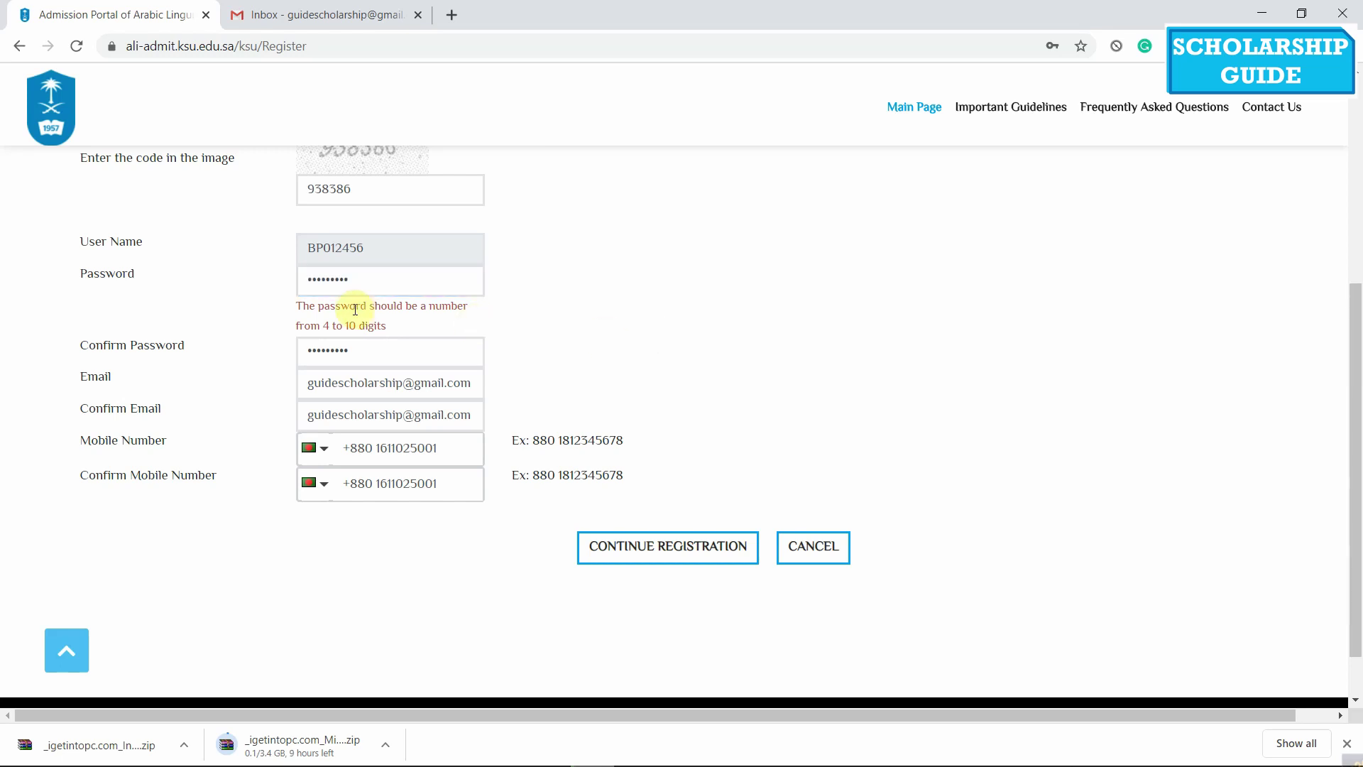
left_click(421, 285)
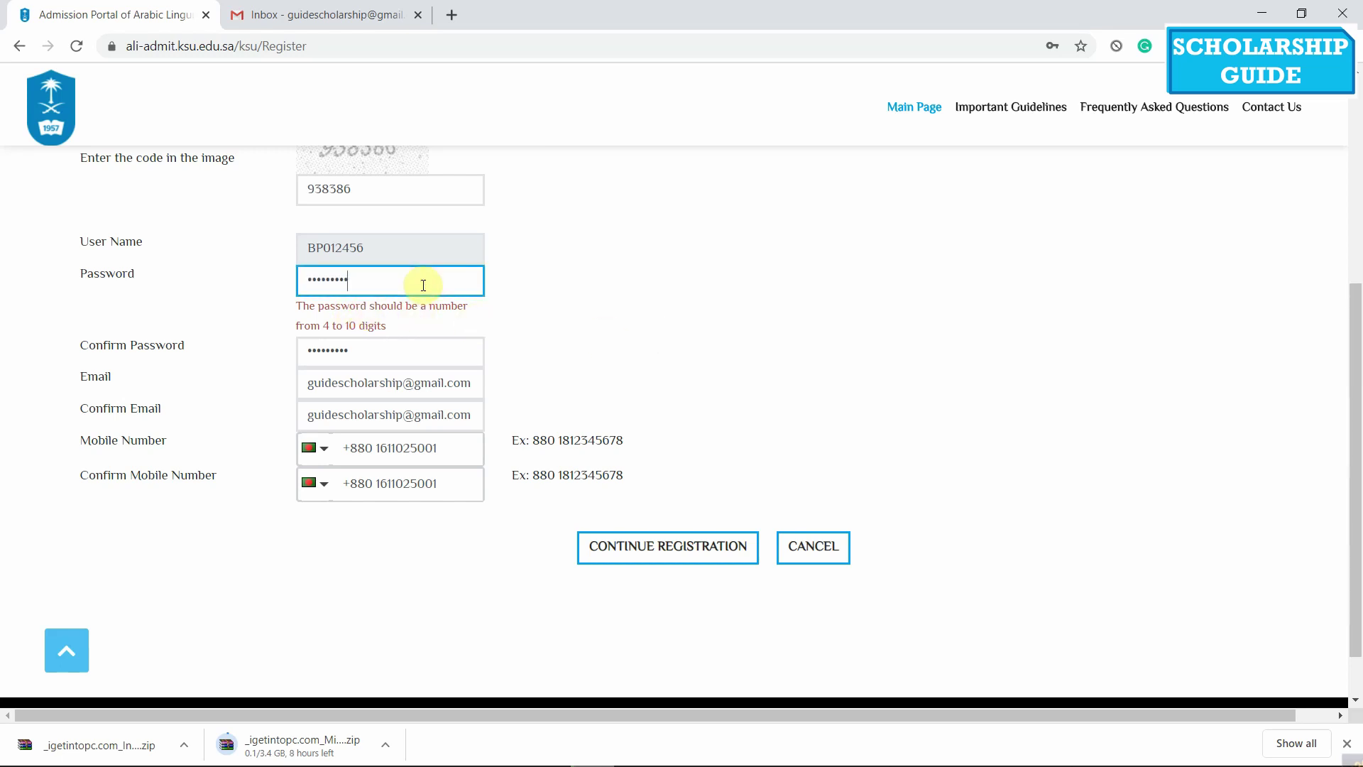
double_click(423, 285)
type("1")
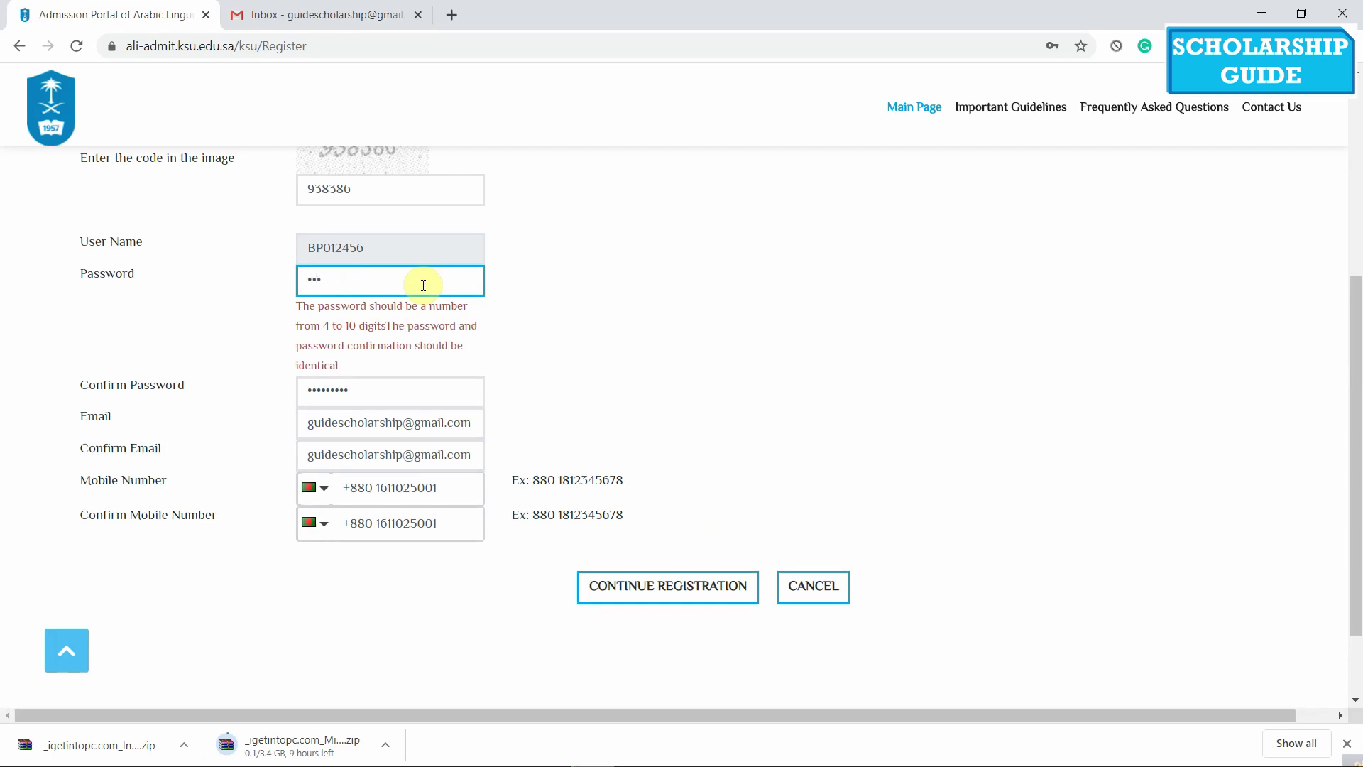
type("234")
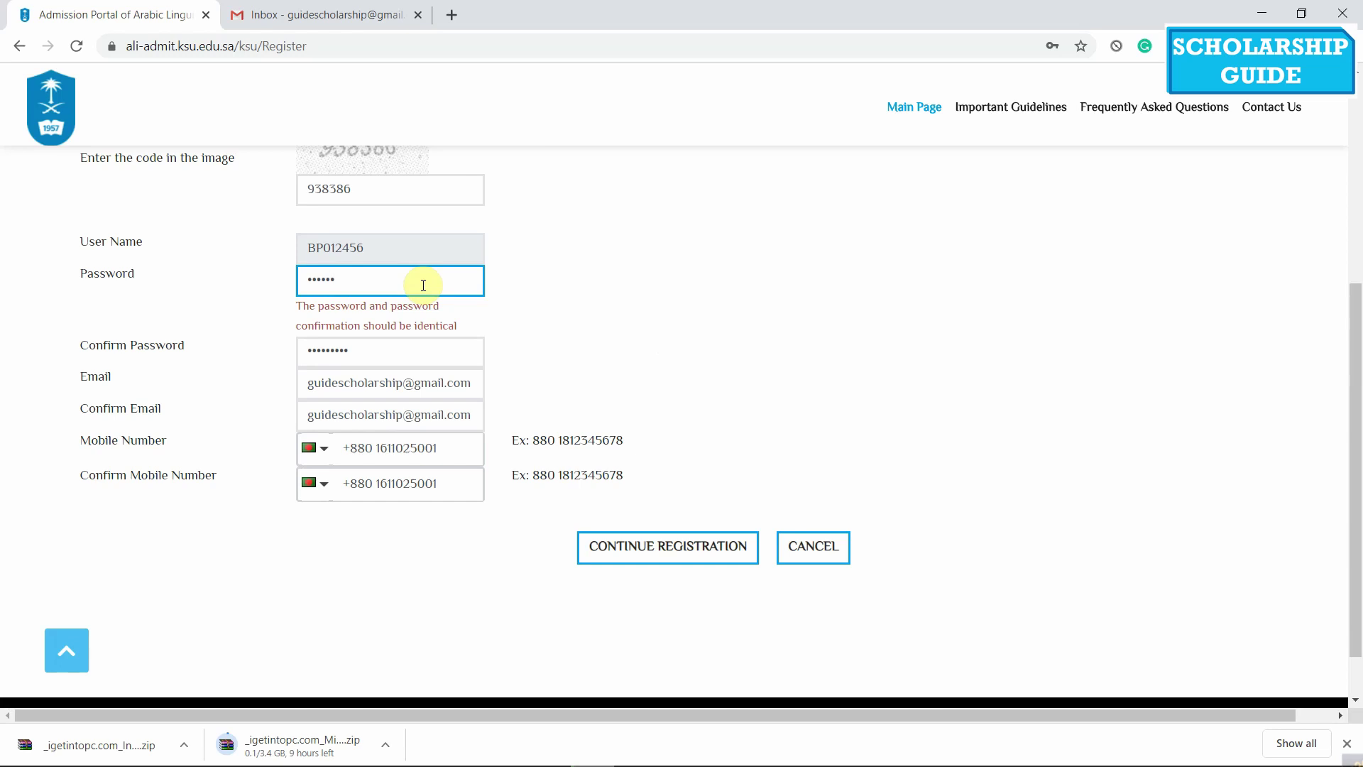
double_click(414, 350)
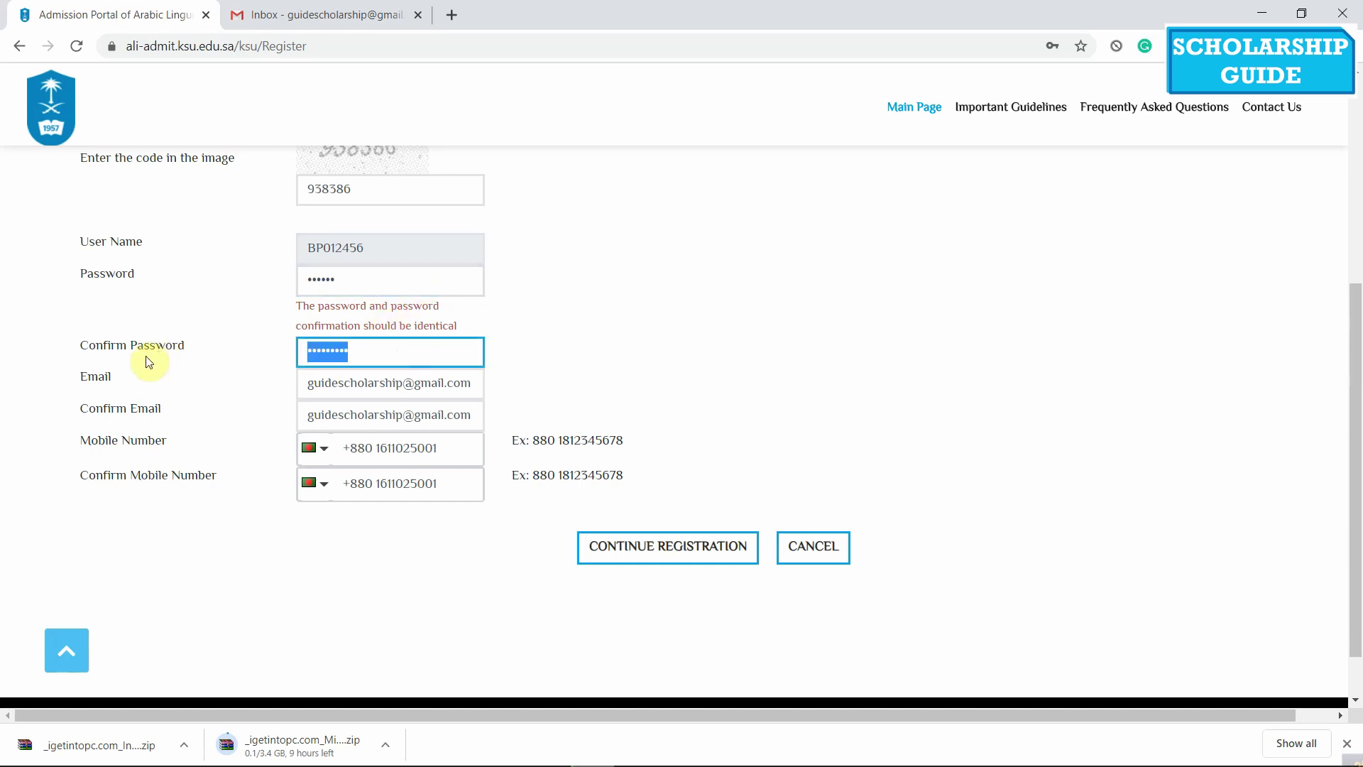
type("1234")
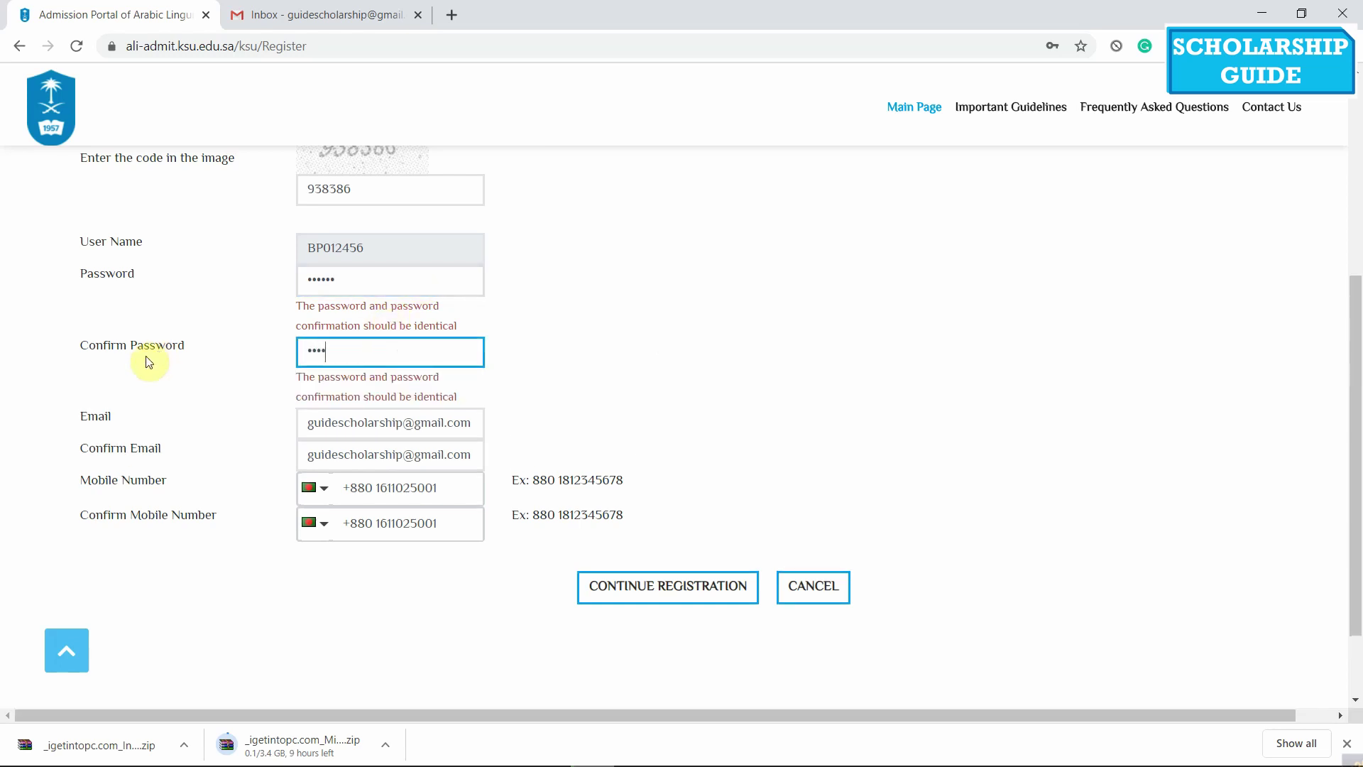
type("56")
left_click(717, 295)
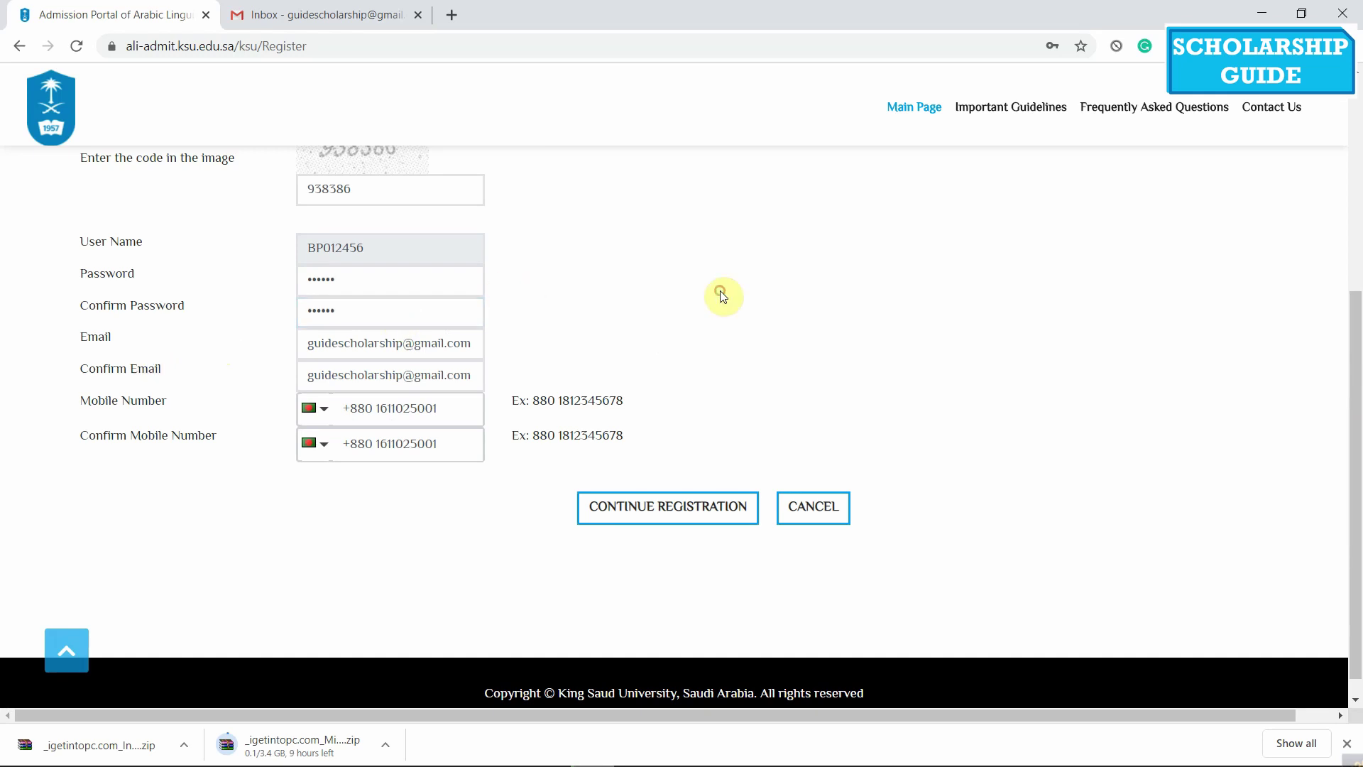
Submit CONTINUE REGISTRATION, acknowledge the account-created notice, and decline saving the password
left_click(676, 510)
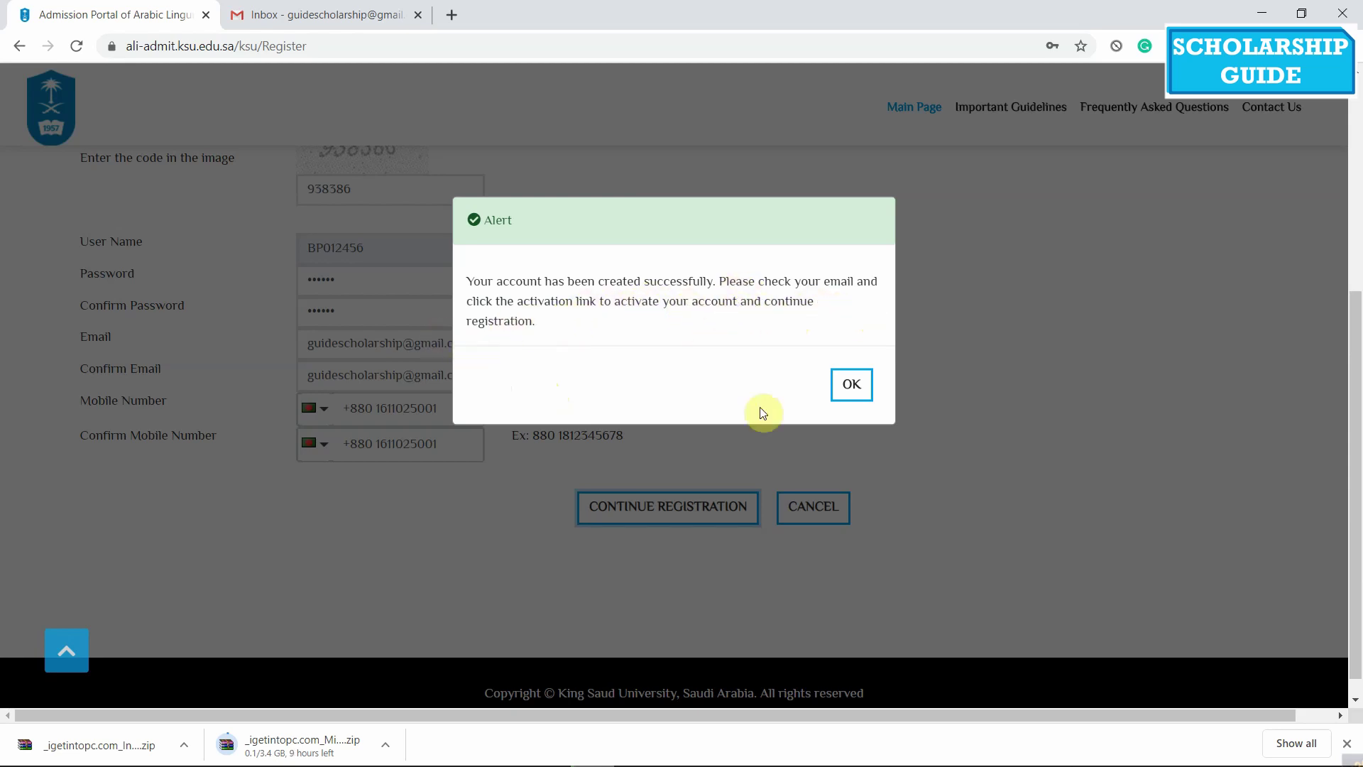
left_click(852, 387)
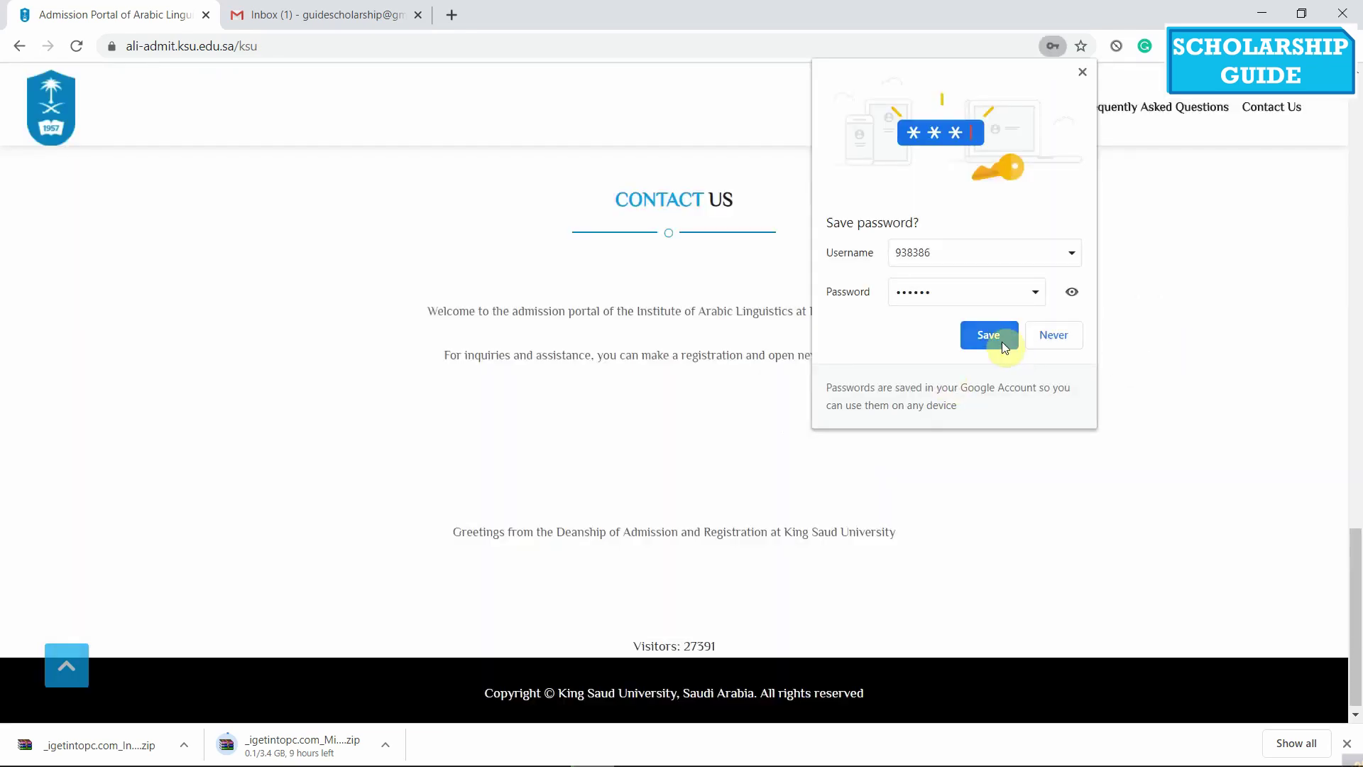
left_click(1001, 339)
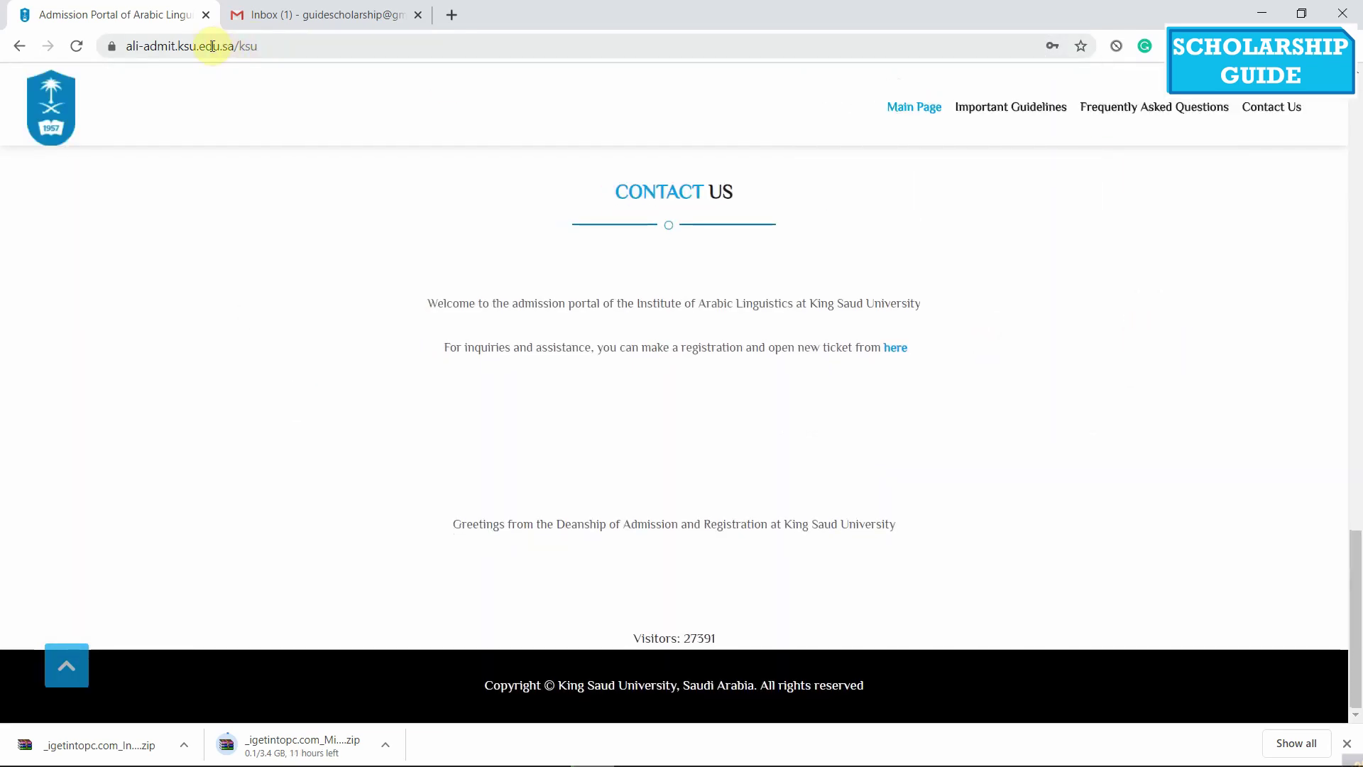
Open the Confirm your email address message in Gmail and follow its Click Here activation link
left_click(340, 20)
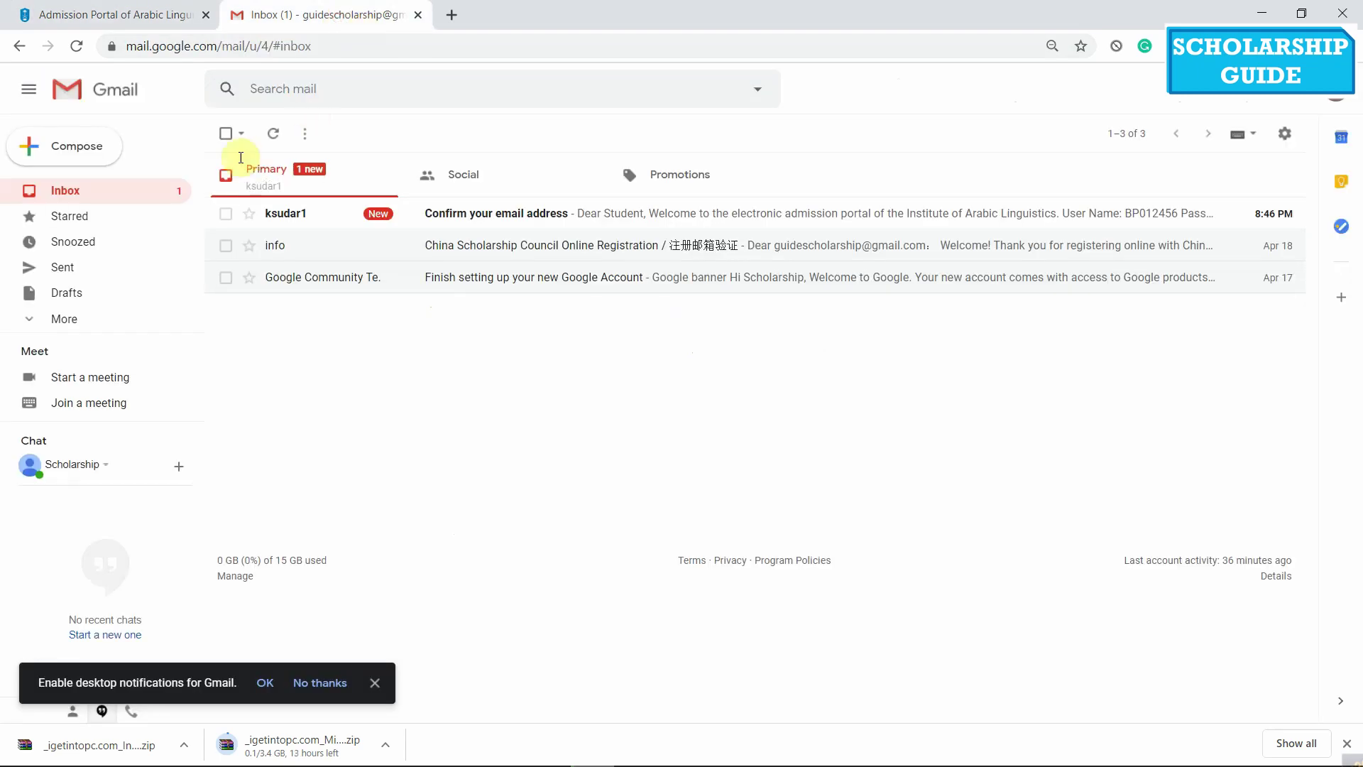
left_click(671, 213)
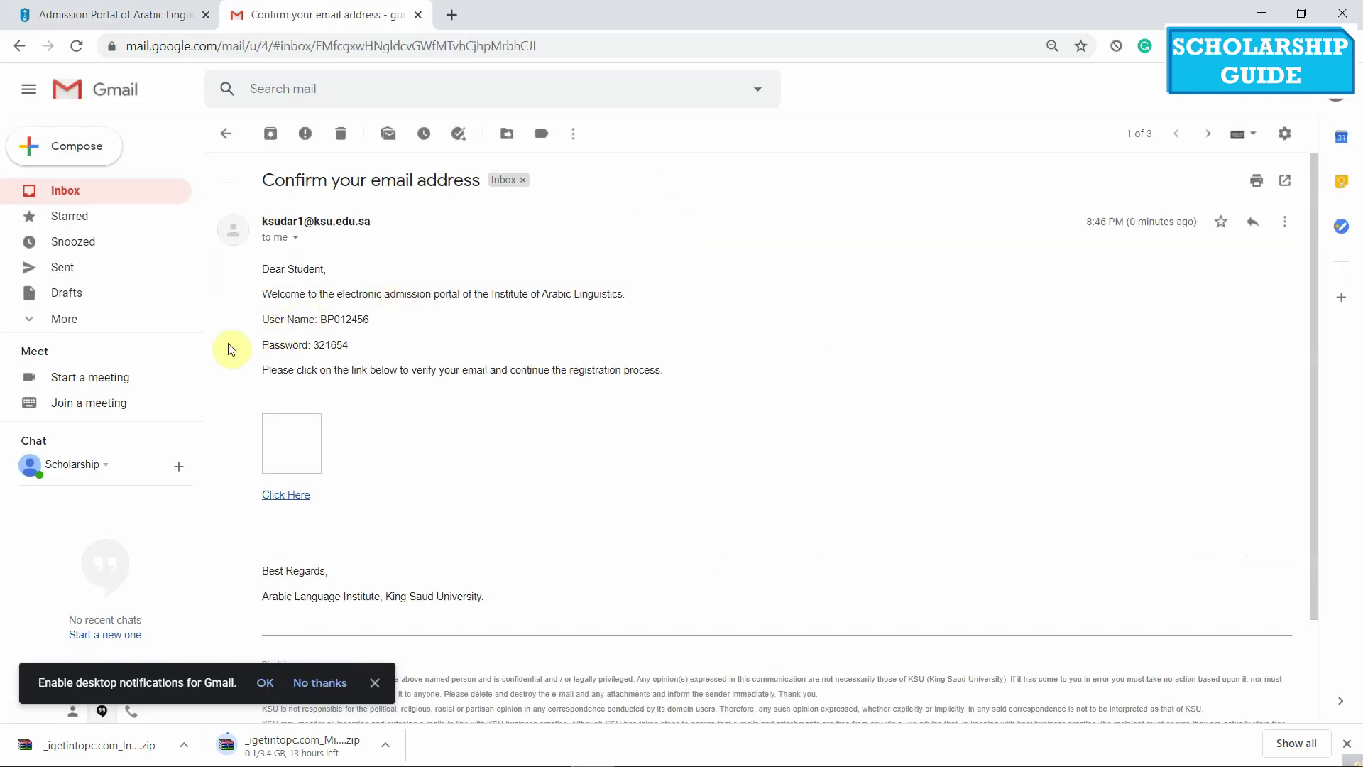
scroll(287, 371, "down", 1)
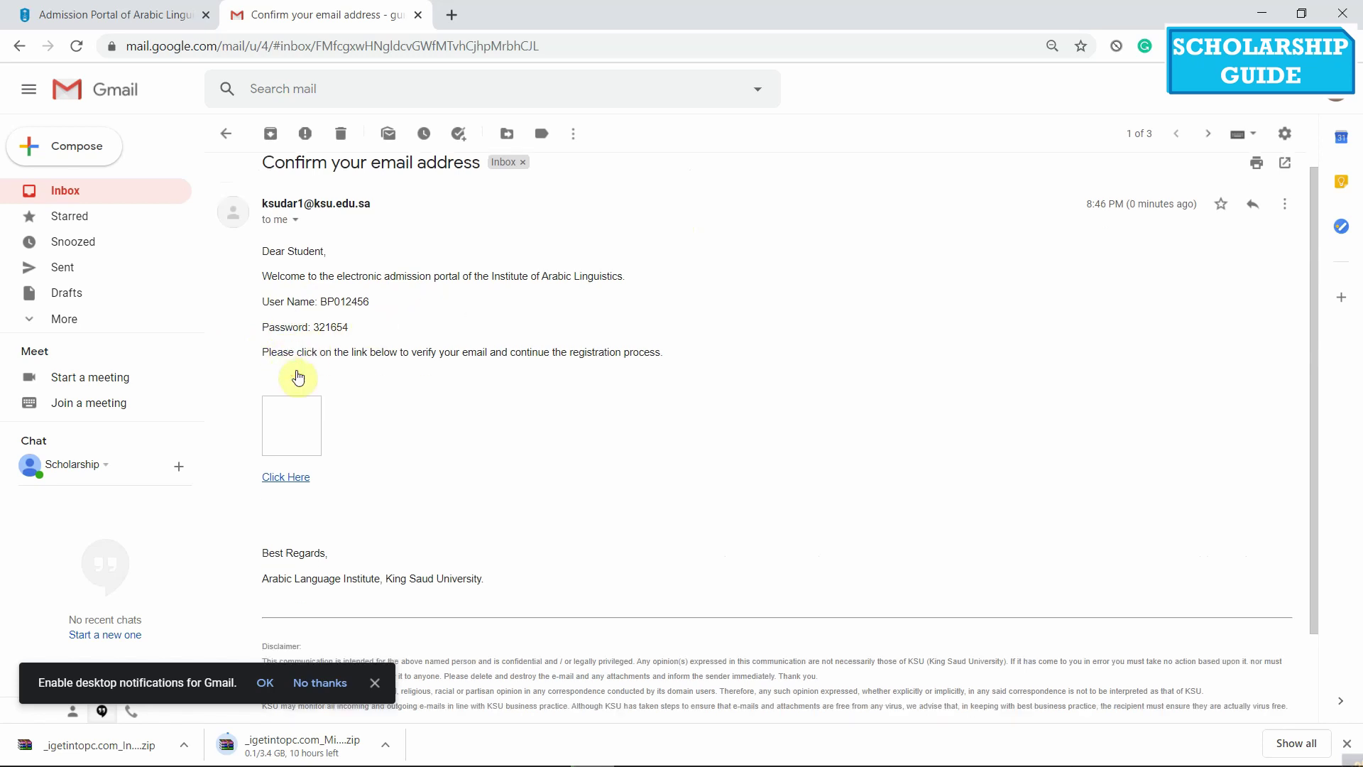
scroll(284, 376, "down", 2)
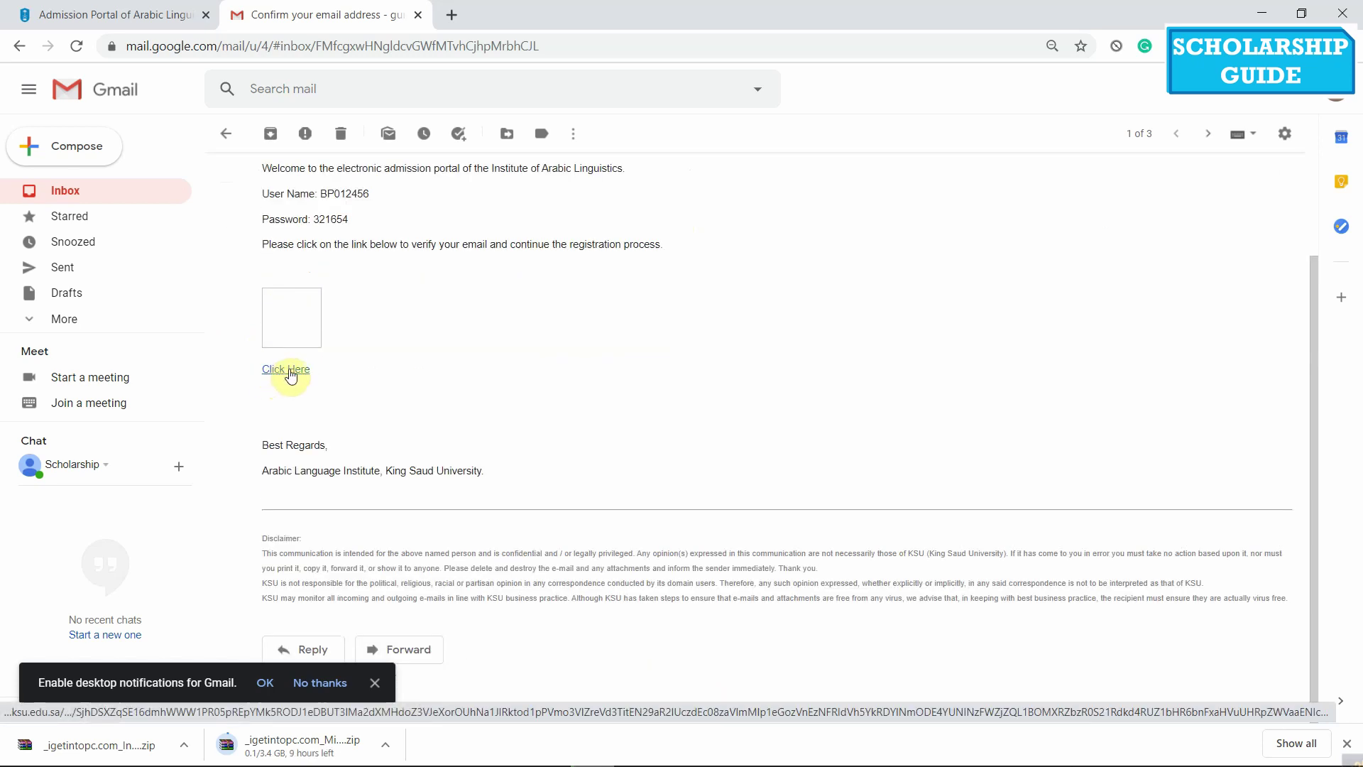
left_click(289, 370)
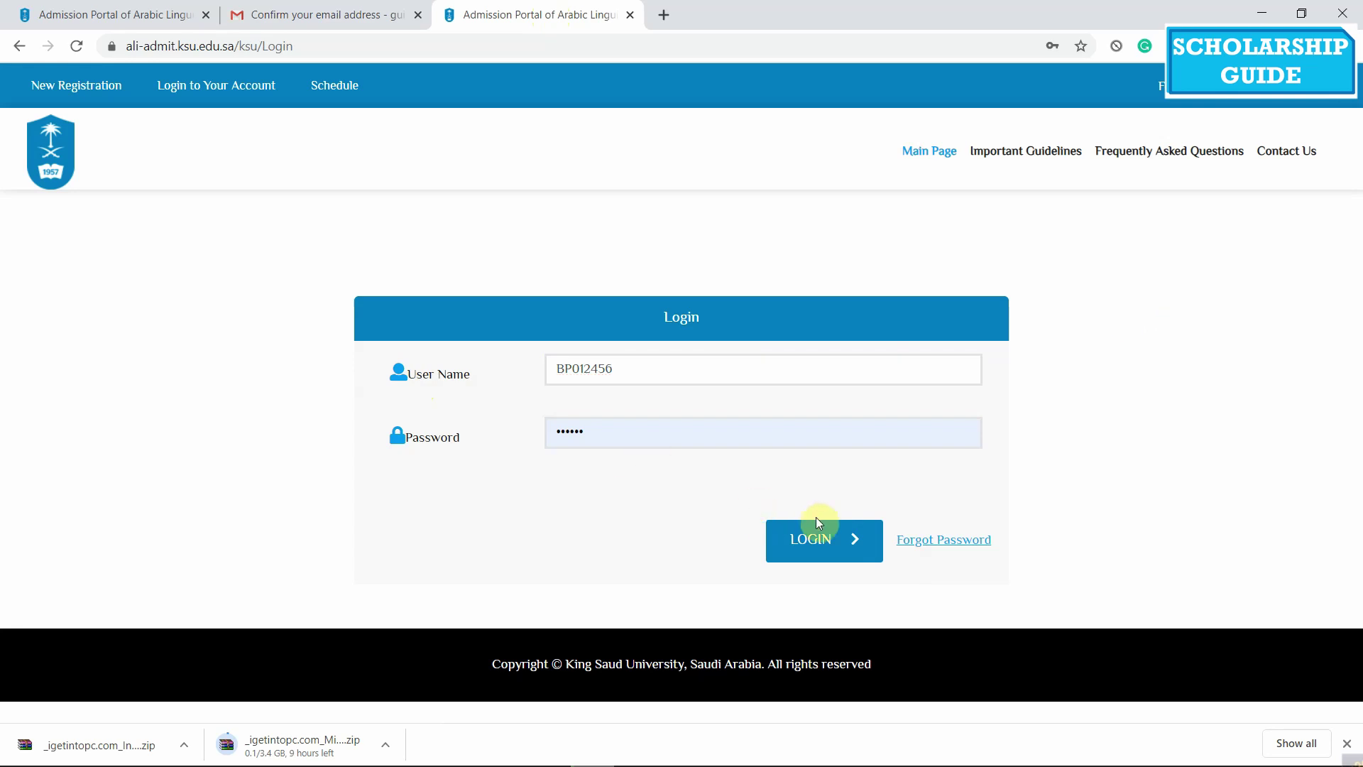
Log in with the autofilled credentials and scroll to the Student's Personal Information form
left_click(796, 554)
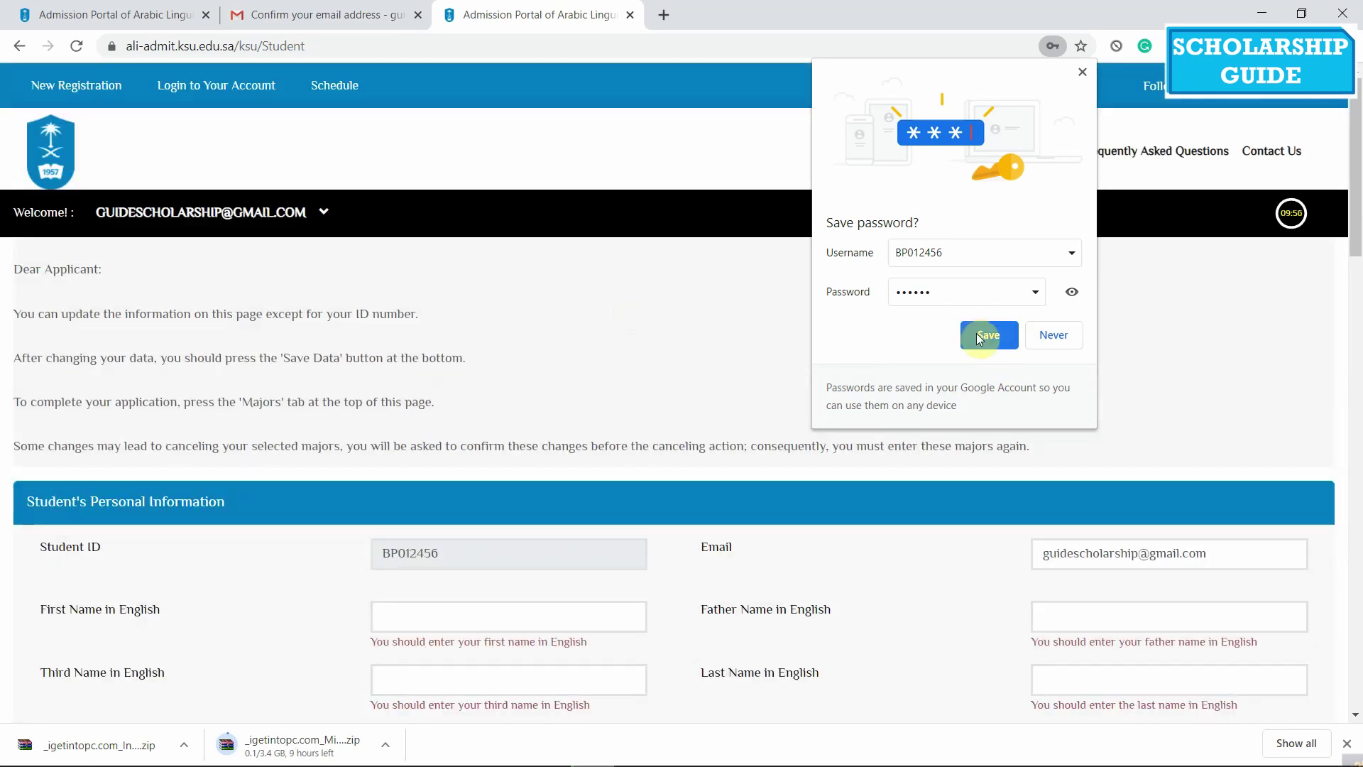
left_click(987, 335)
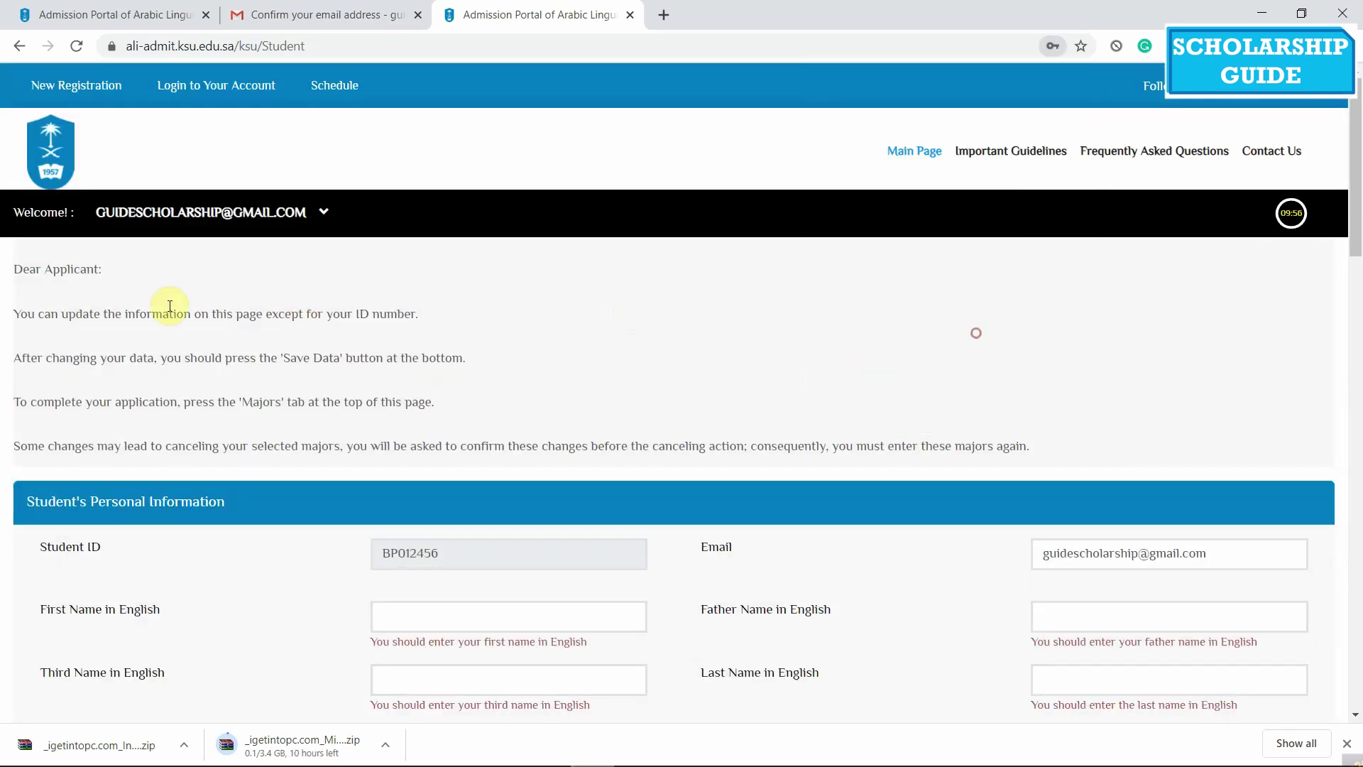
scroll(173, 309, "down", 1)
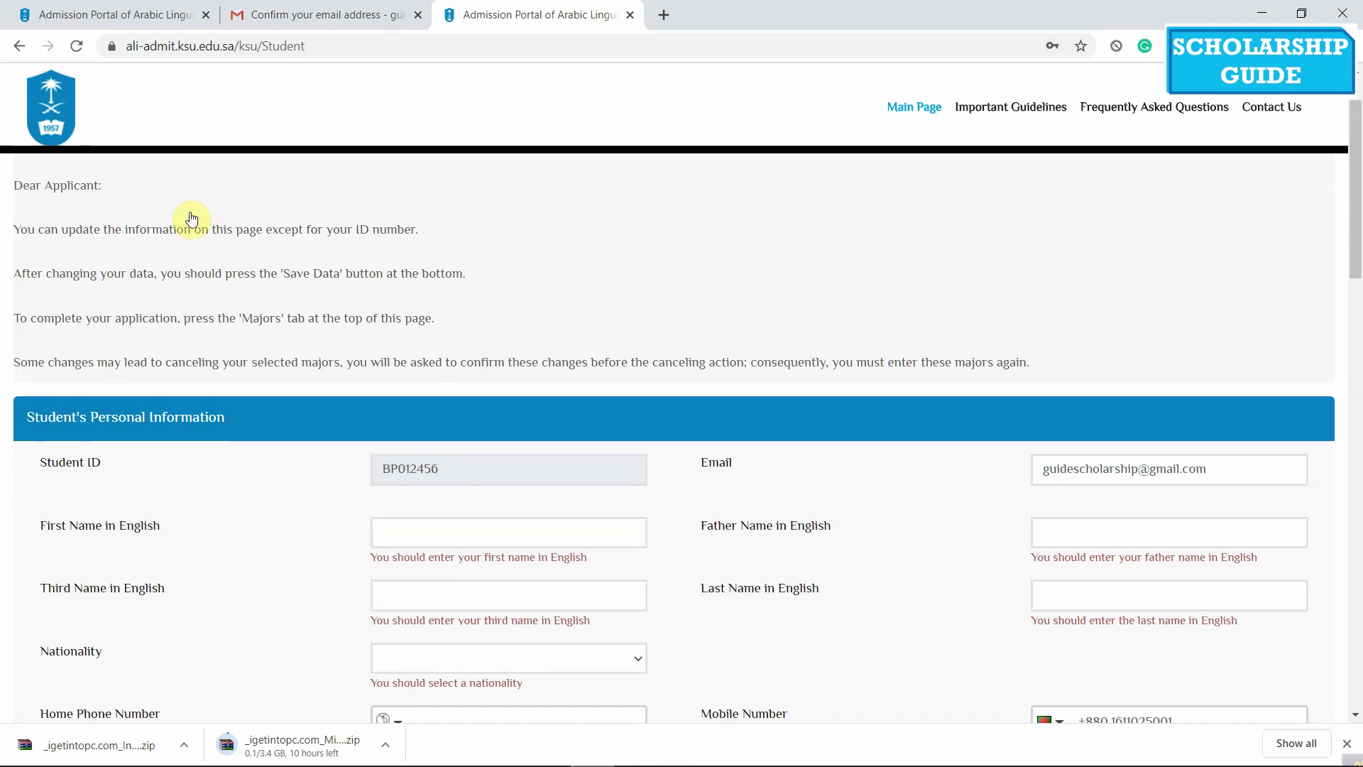
scroll(192, 218, "up", 1)
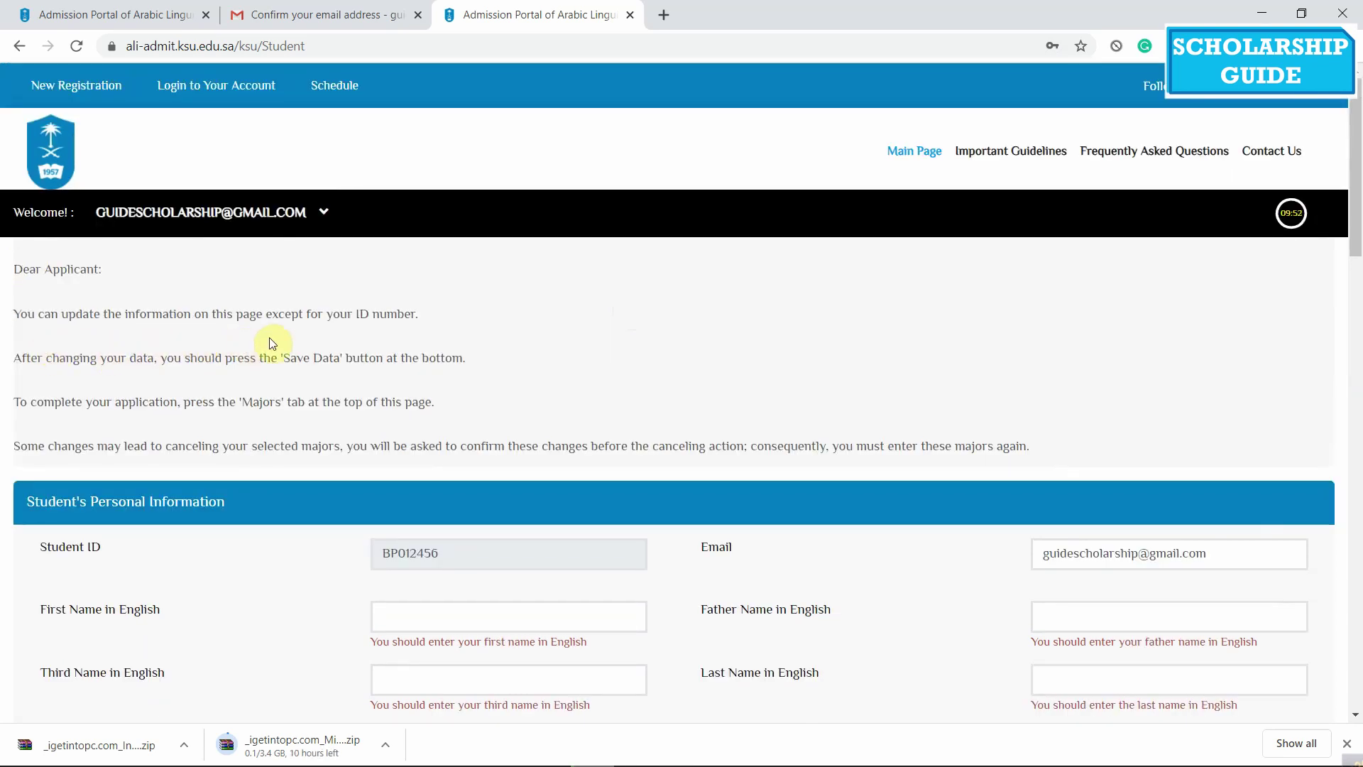
left_click_drag(30, 358, 137, 358)
scroll(266, 428, "down", 1)
scroll(266, 429, "down", 2)
scroll(215, 403, "up", 1)
left_click(216, 371)
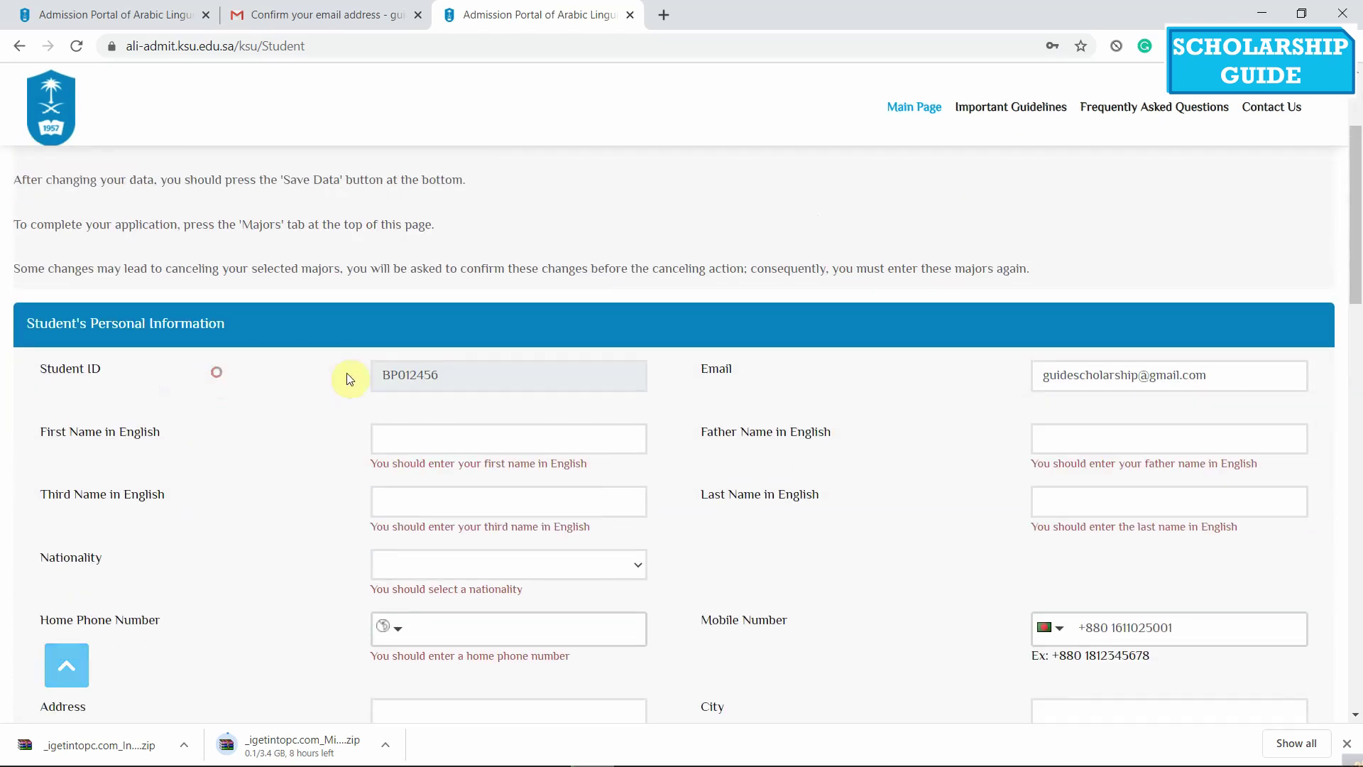
left_click(180, 386)
left_click(926, 372)
scroll(355, 397, "down", 1)
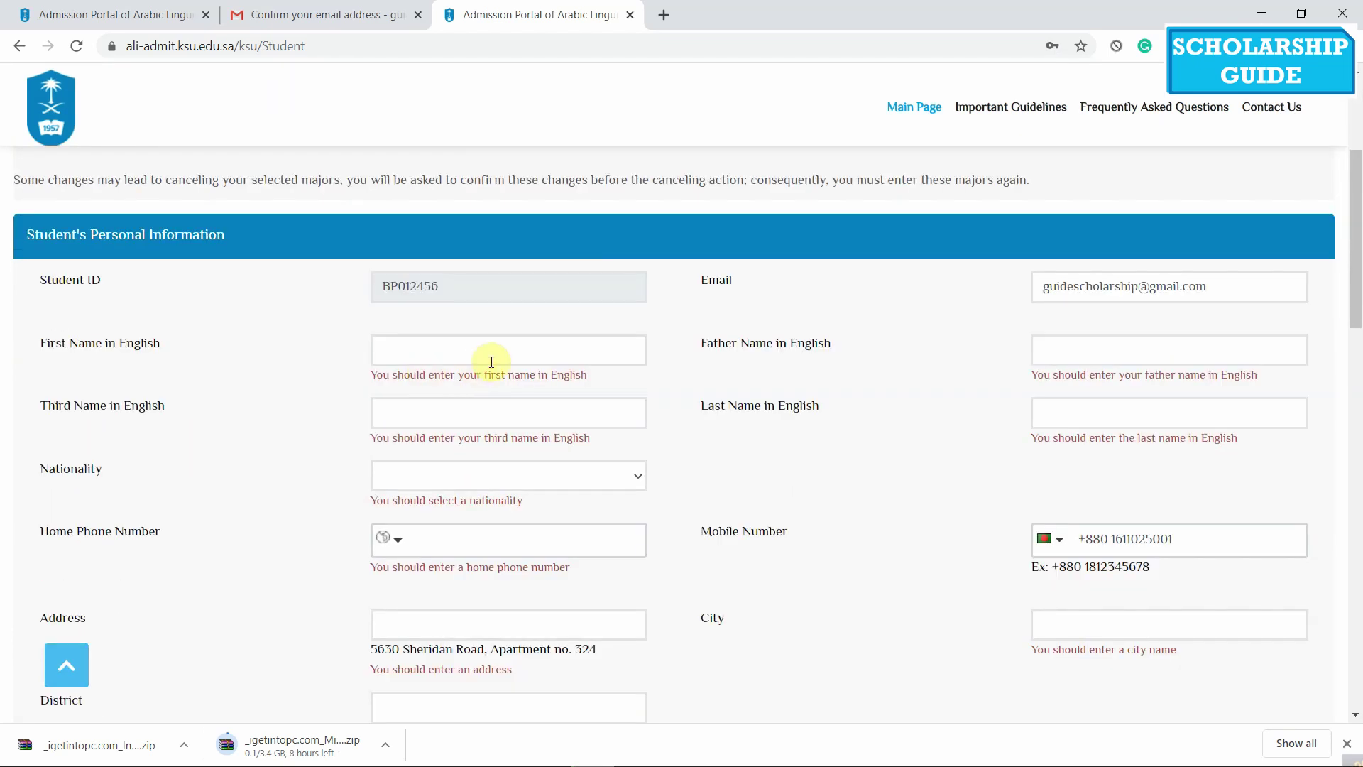
Enter the applicant's first and third names in English
left_click(491, 361)
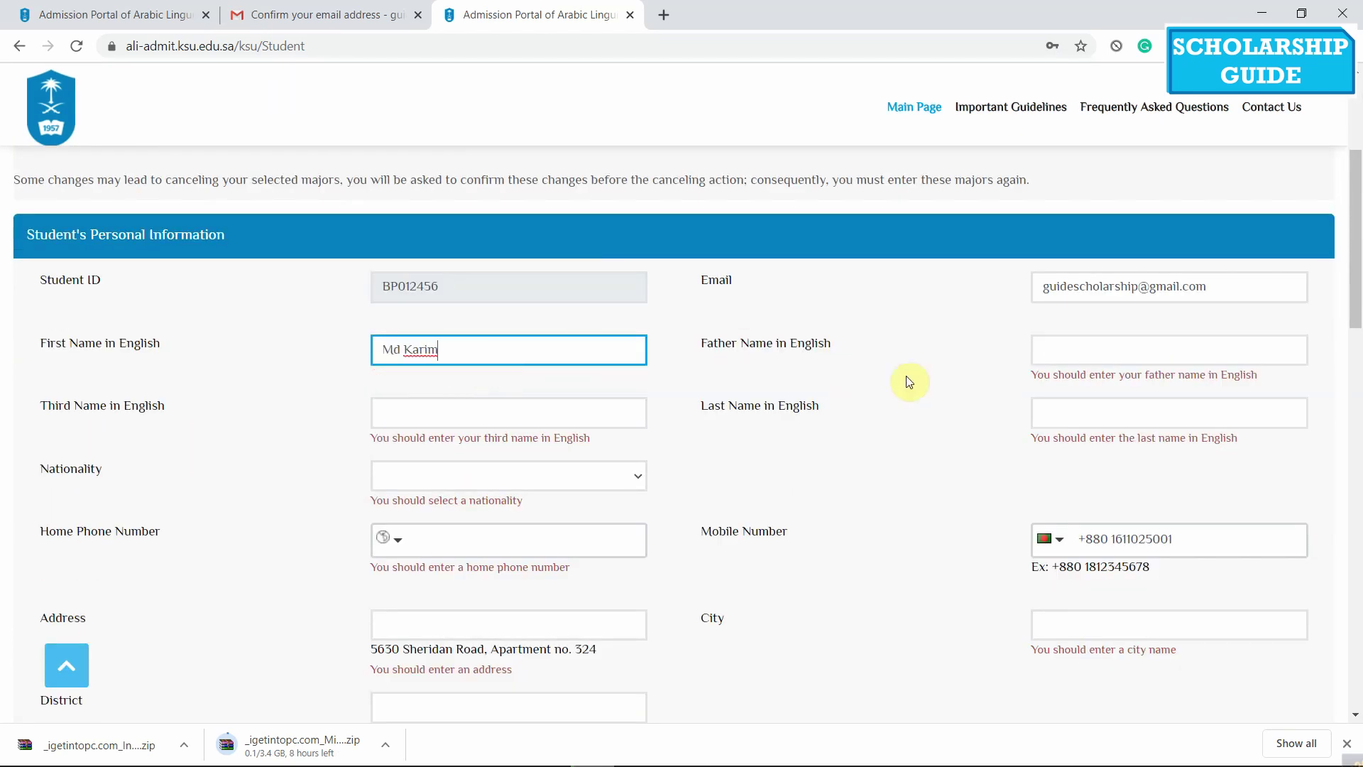
left_click(1088, 362)
left_click(497, 419)
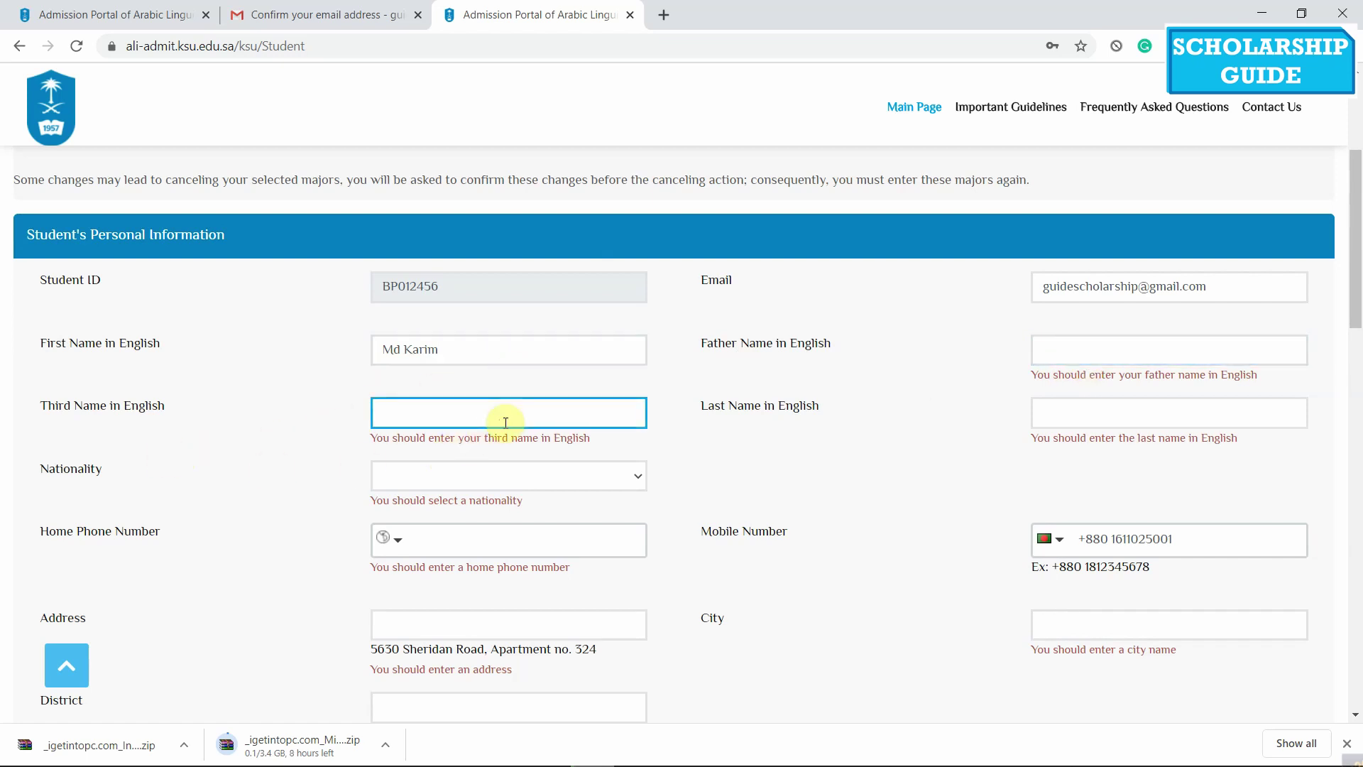
type("Molla")
Keep Bangladesh as the nationality
scroll(209, 494, "down", 1)
left_click(598, 389)
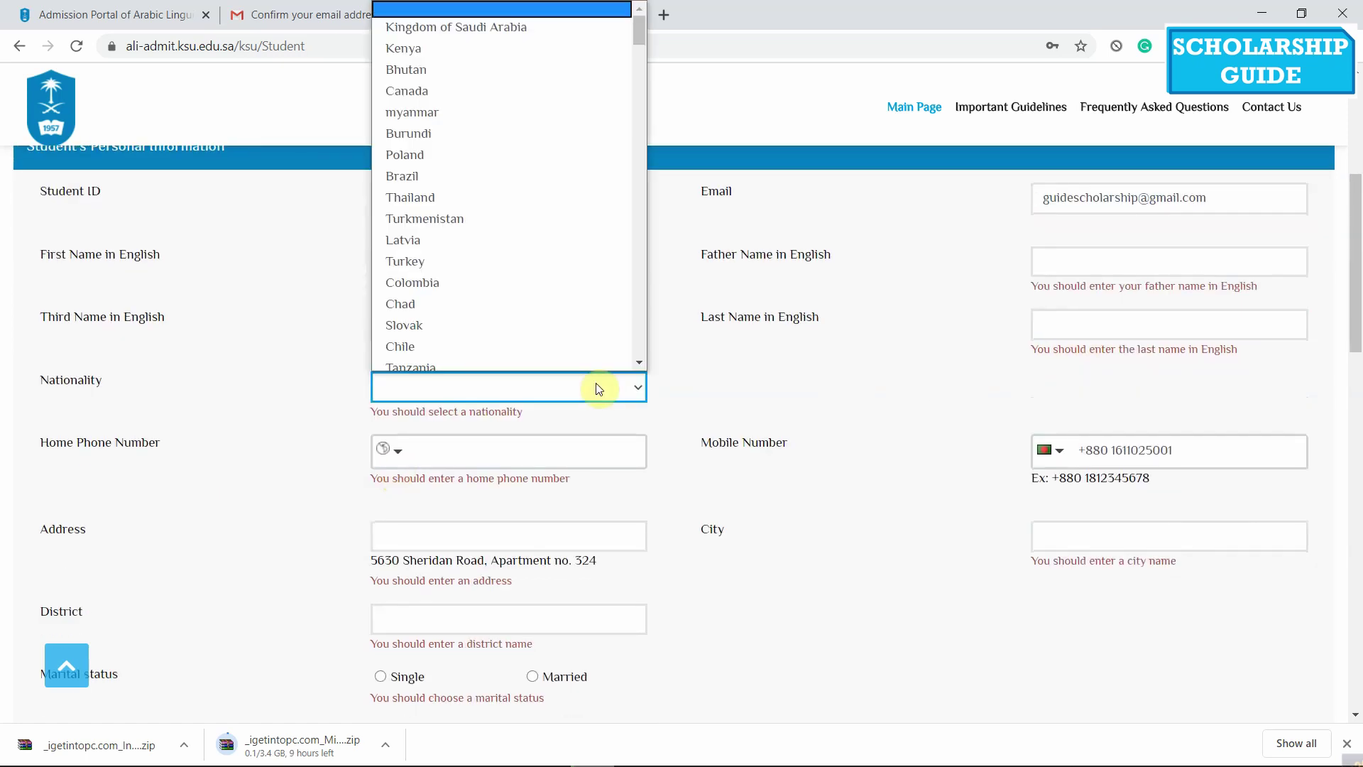
key("b")
scroll(468, 158, "up", 1)
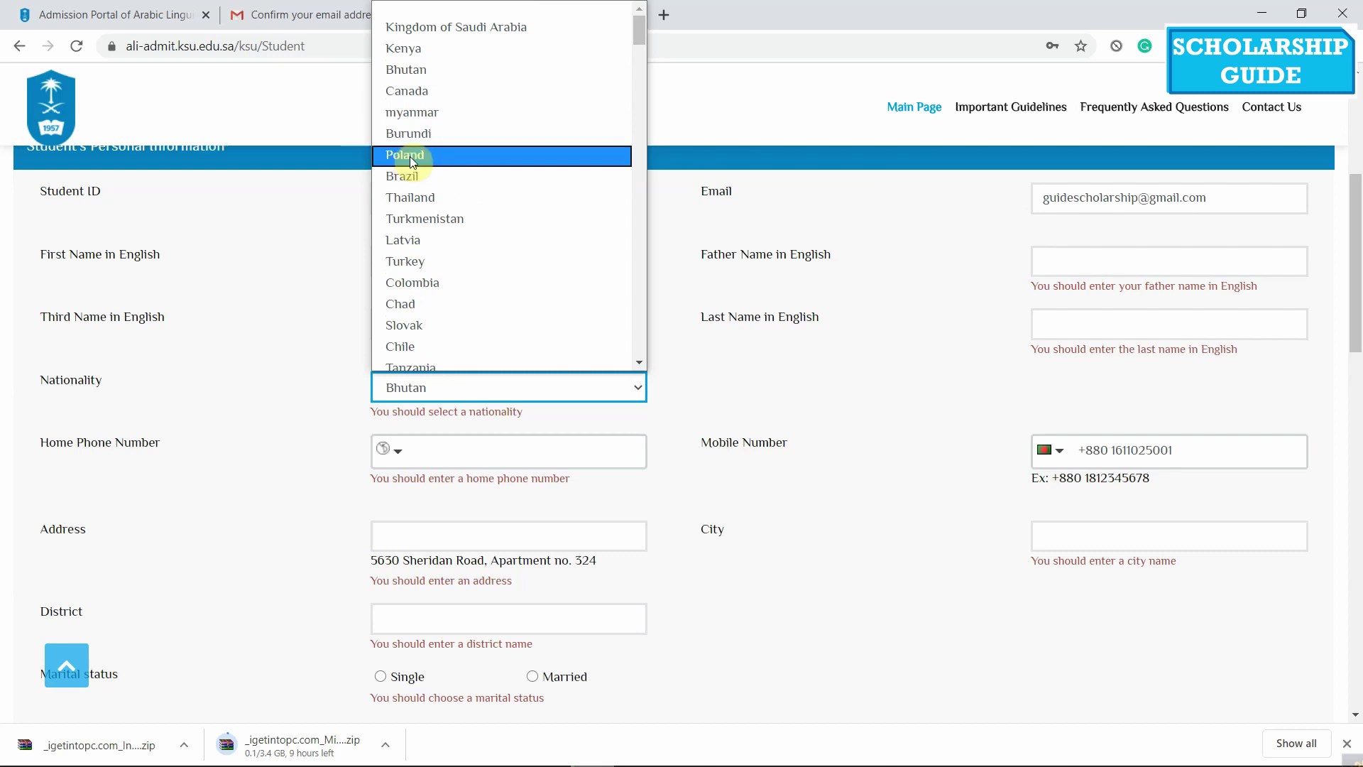
type("ba")
scroll(531, 361, "down", 2)
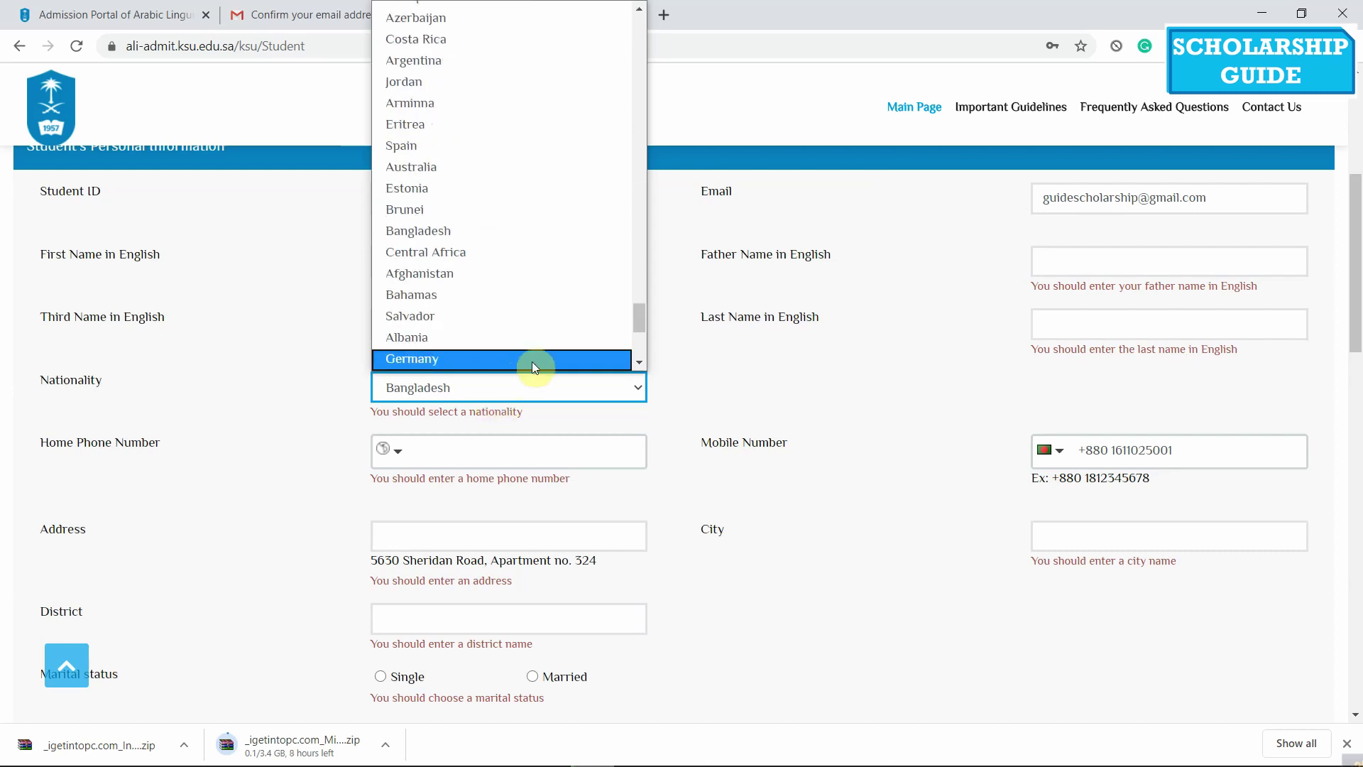
left_click(237, 404)
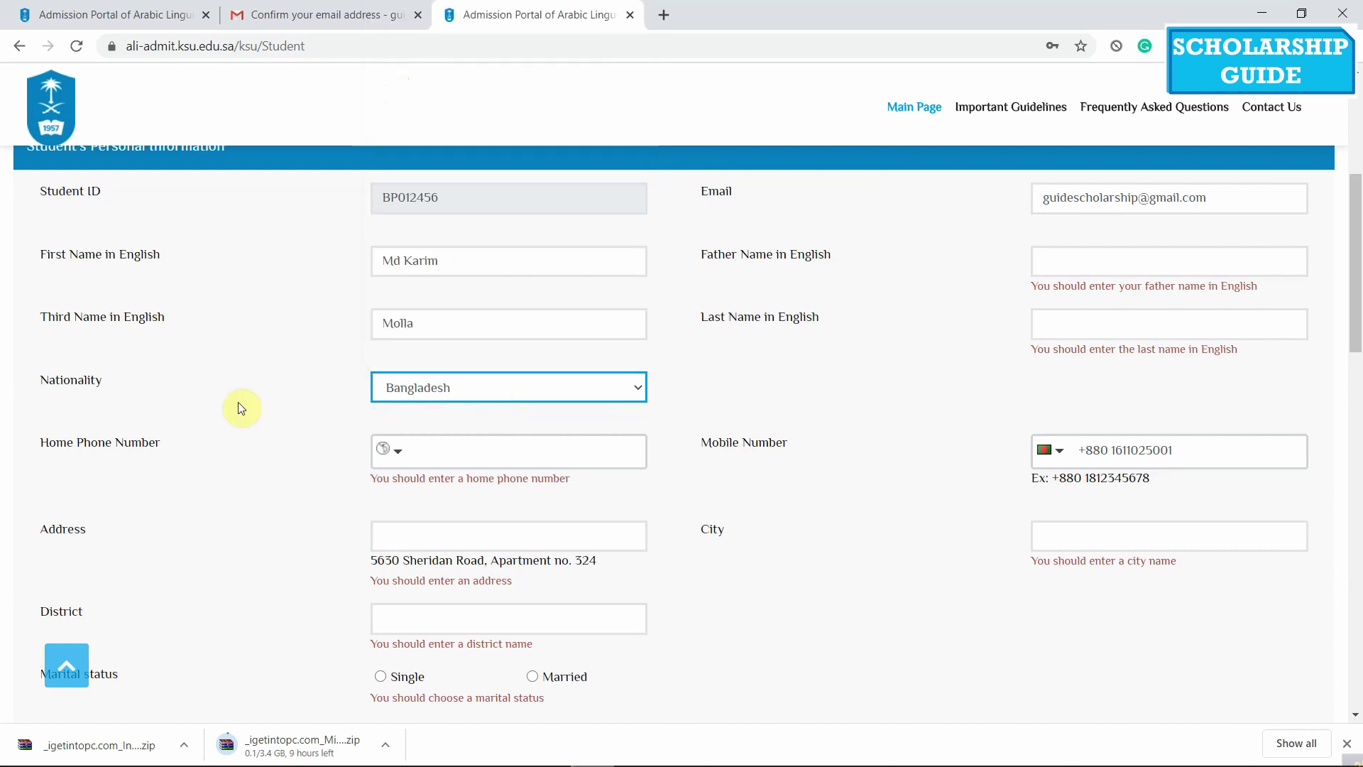
Enter the home phone number with Bangladesh's +880 country code
left_click(550, 452)
left_click(389, 450)
scroll(448, 555, "down", 8)
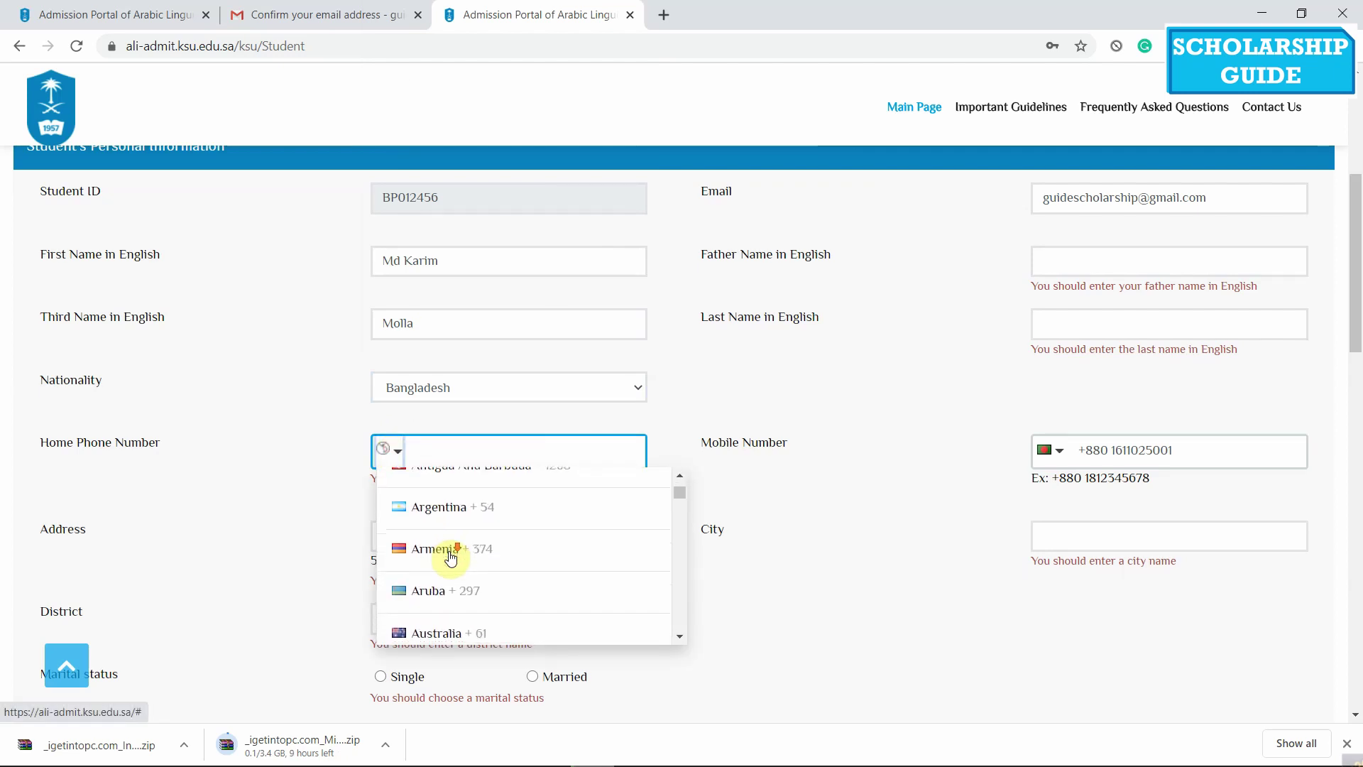
left_click(447, 512)
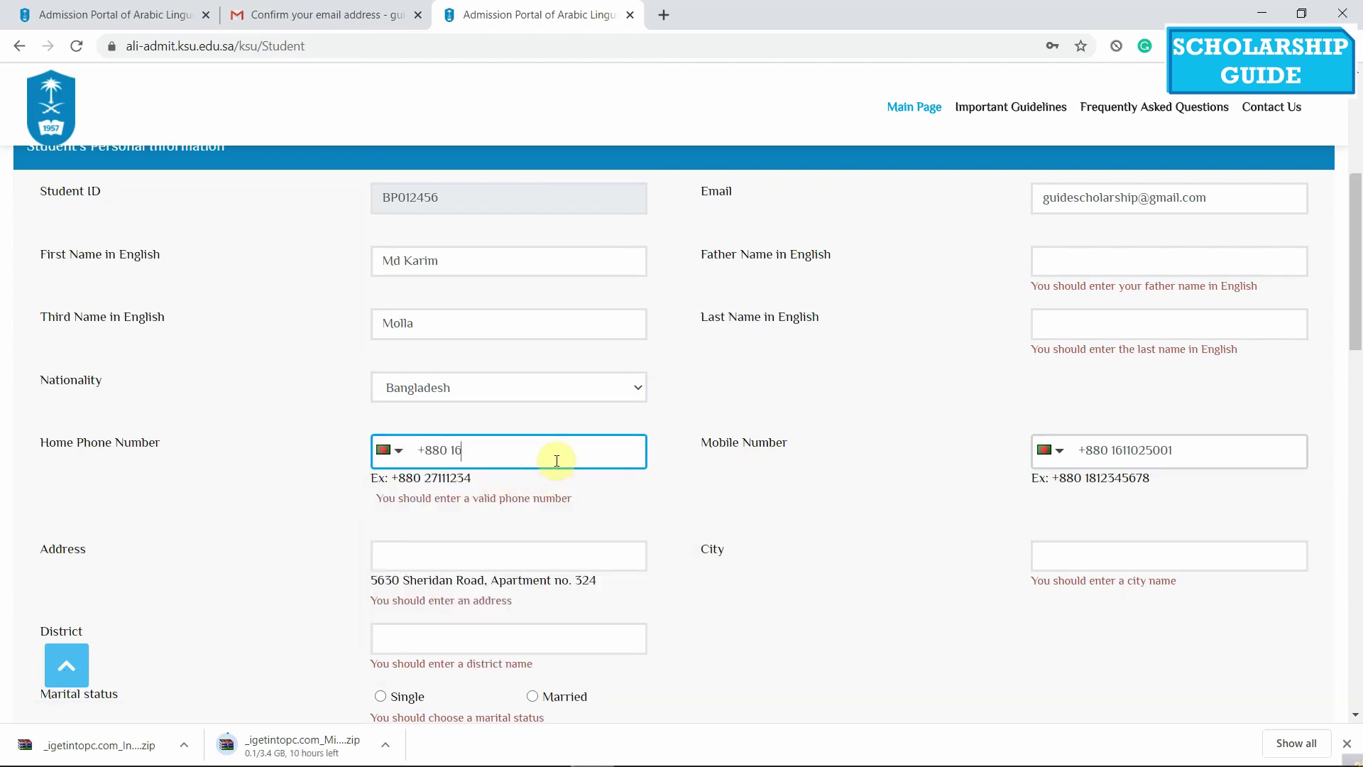
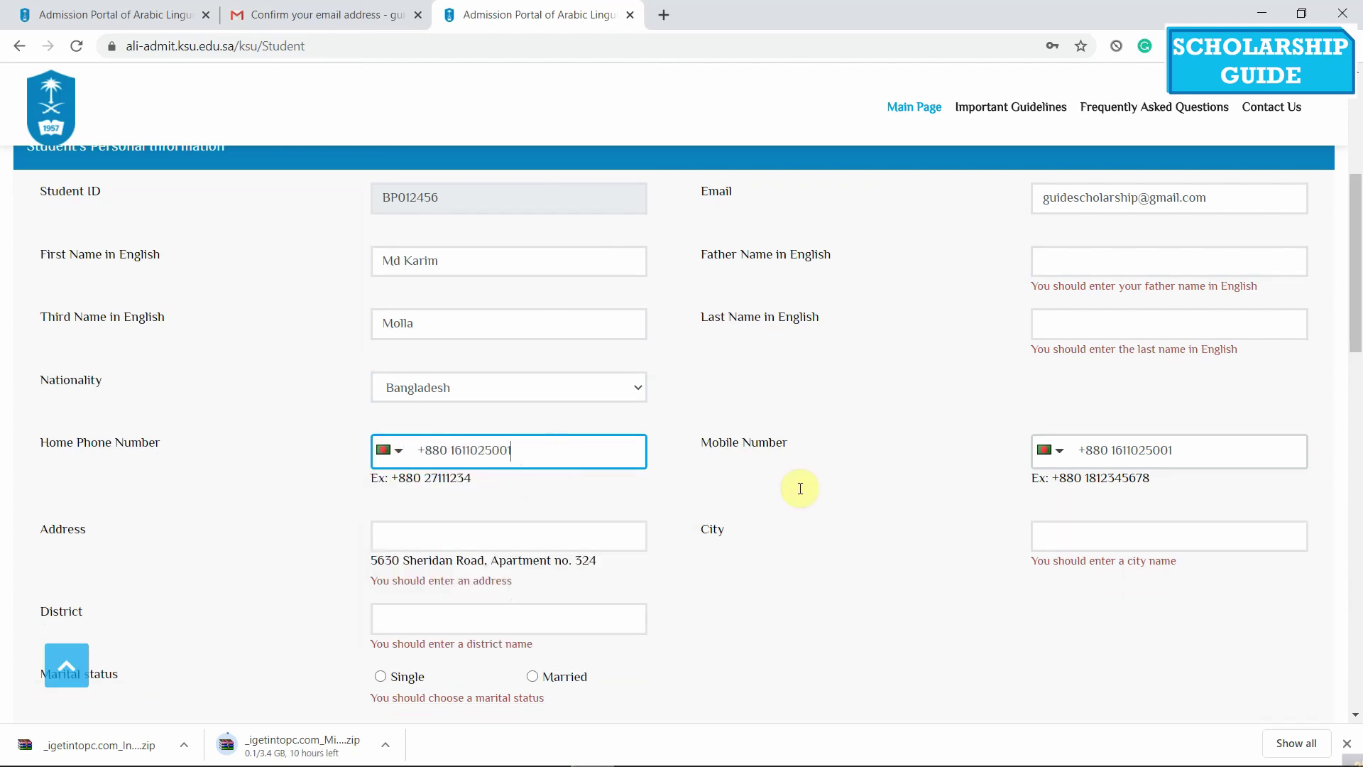
left_click(797, 487)
Enter the father's name and last name in English
scroll(952, 411, "up", 1)
left_click(1137, 350)
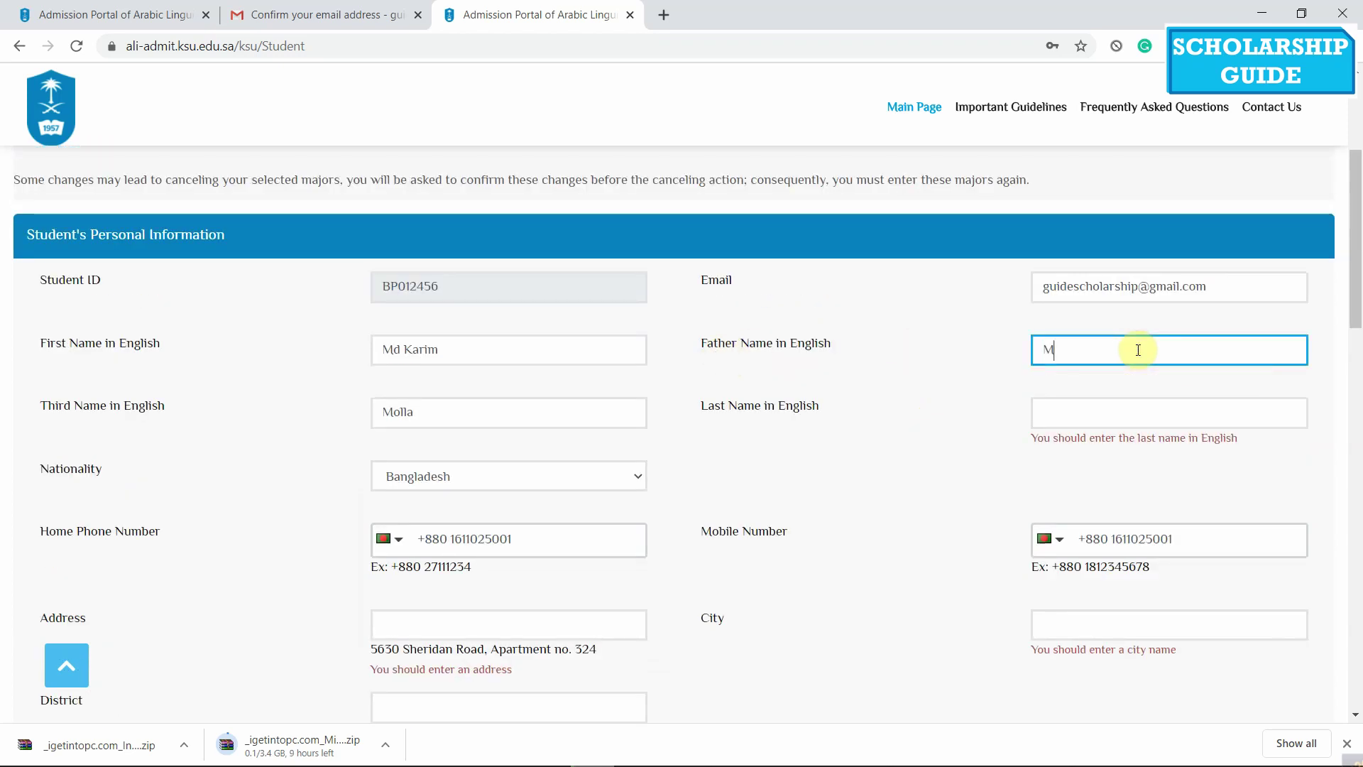
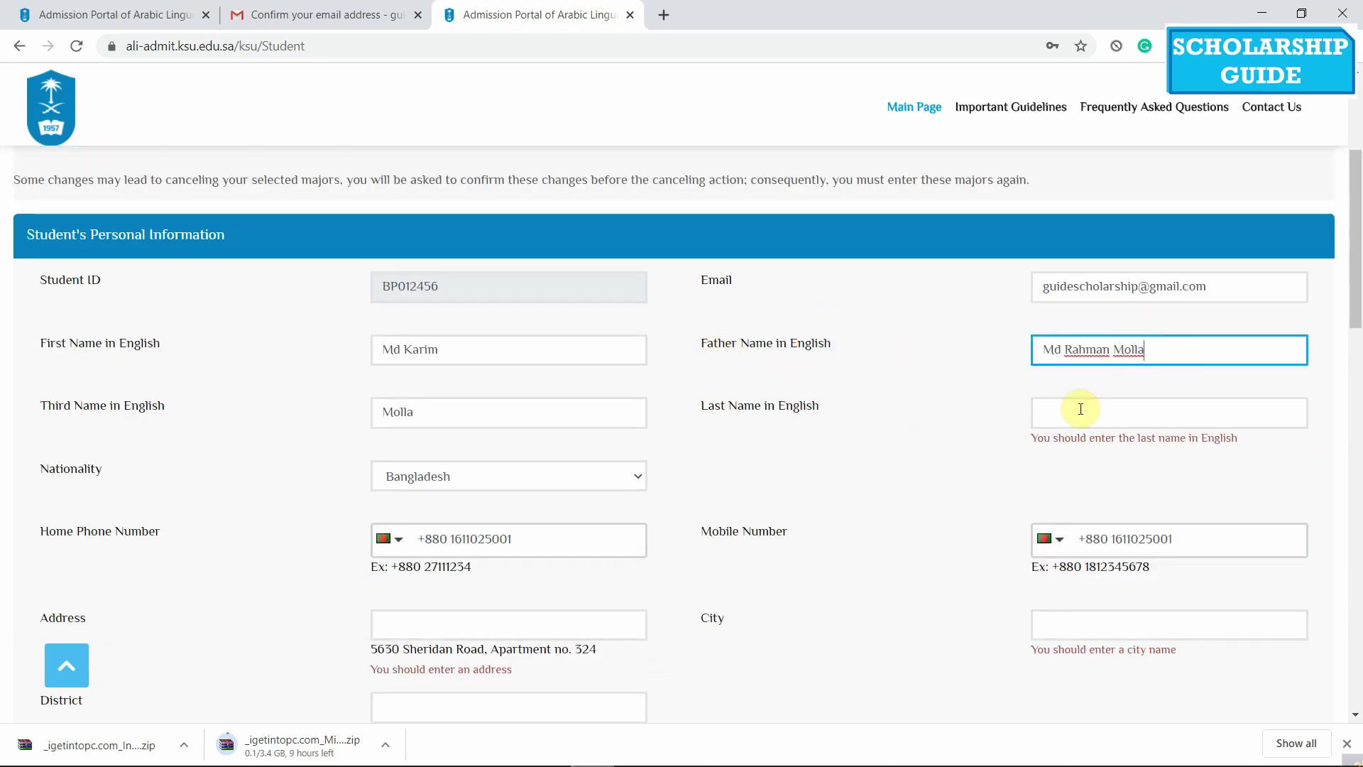
left_click(1081, 413)
type("Molla")
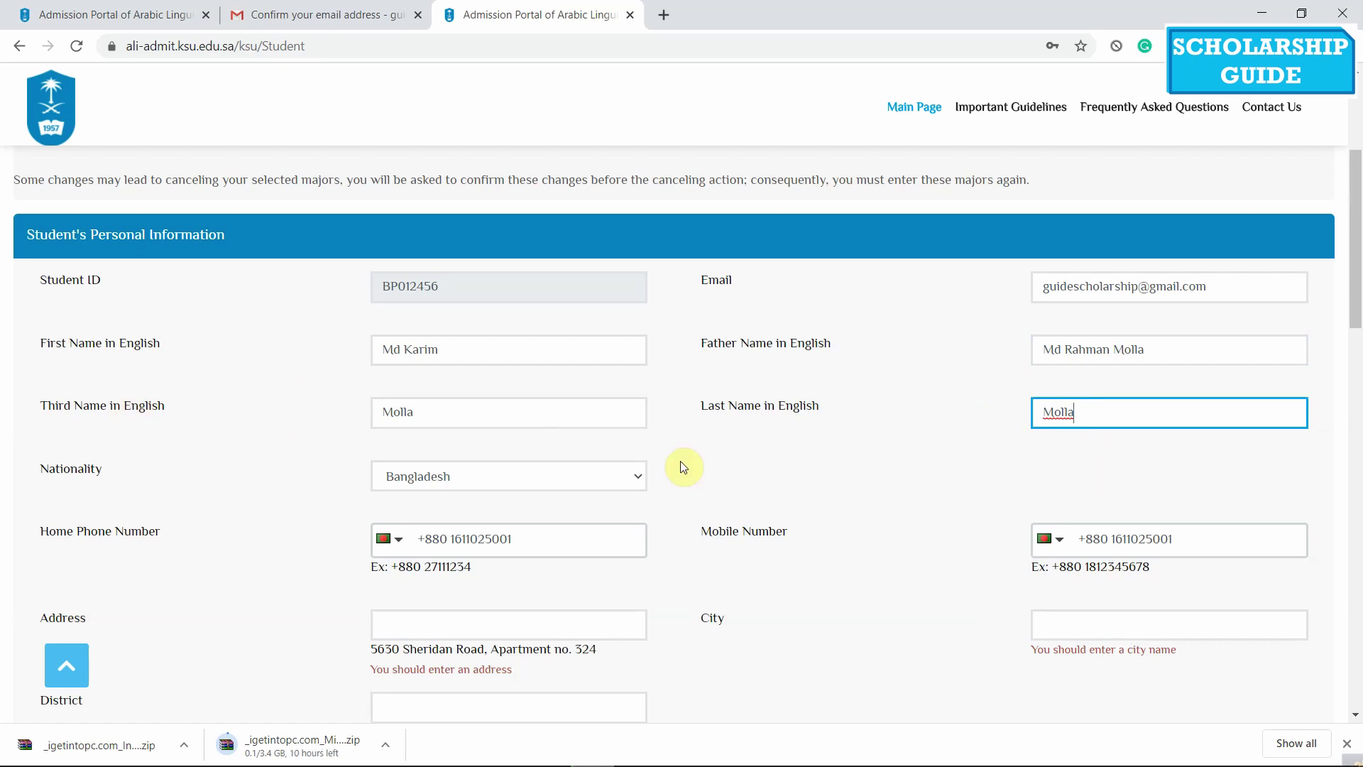
Fill in the street address and city Dhaka, then go to the district field
scroll(359, 508, "down", 2)
left_click(420, 444)
scroll(240, 464, "down", 1)
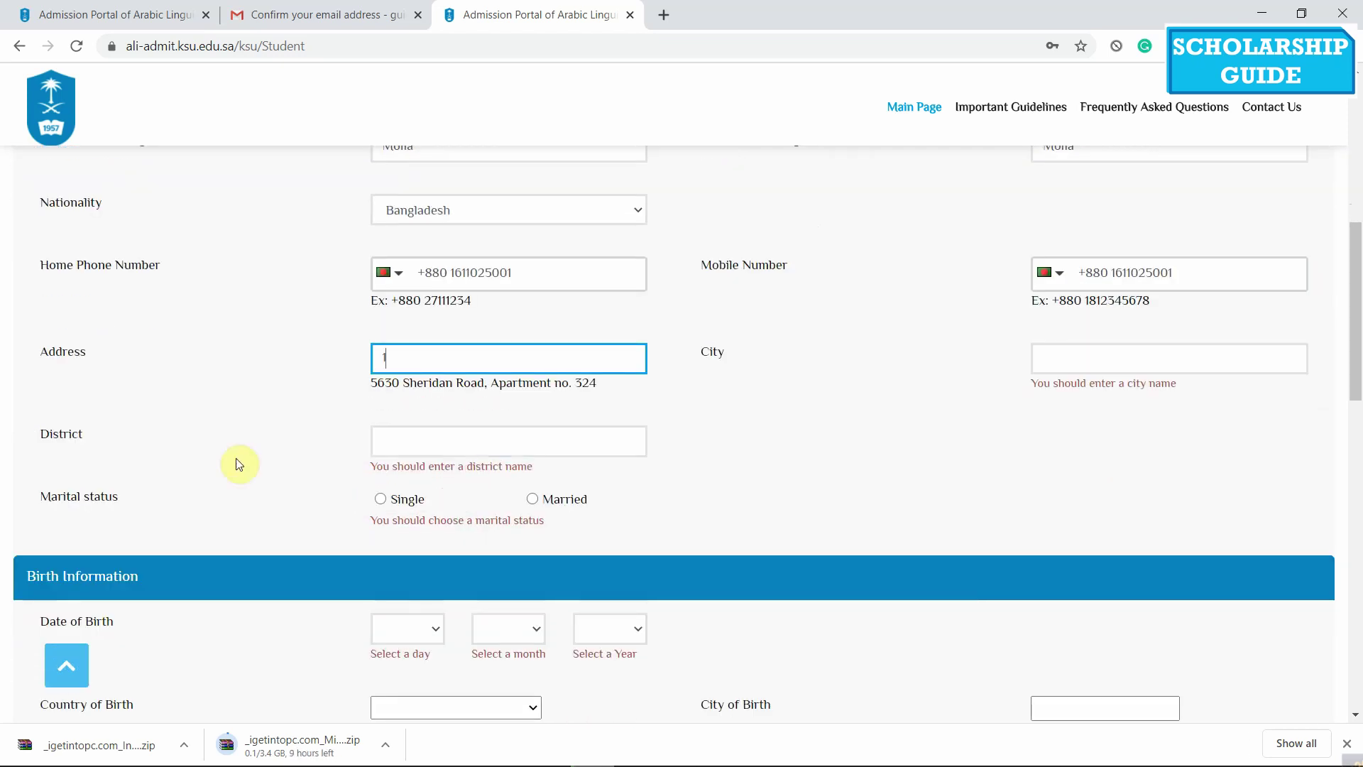
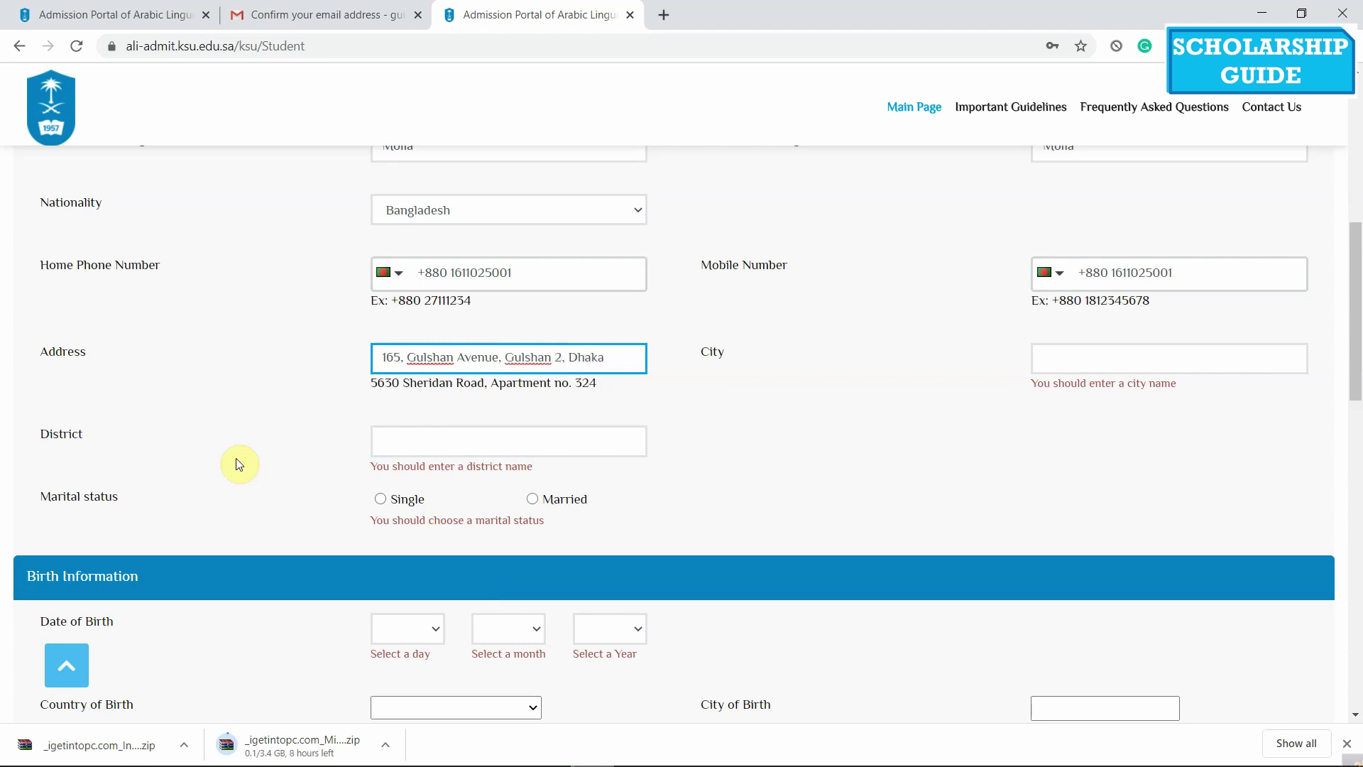
left_click(1159, 367)
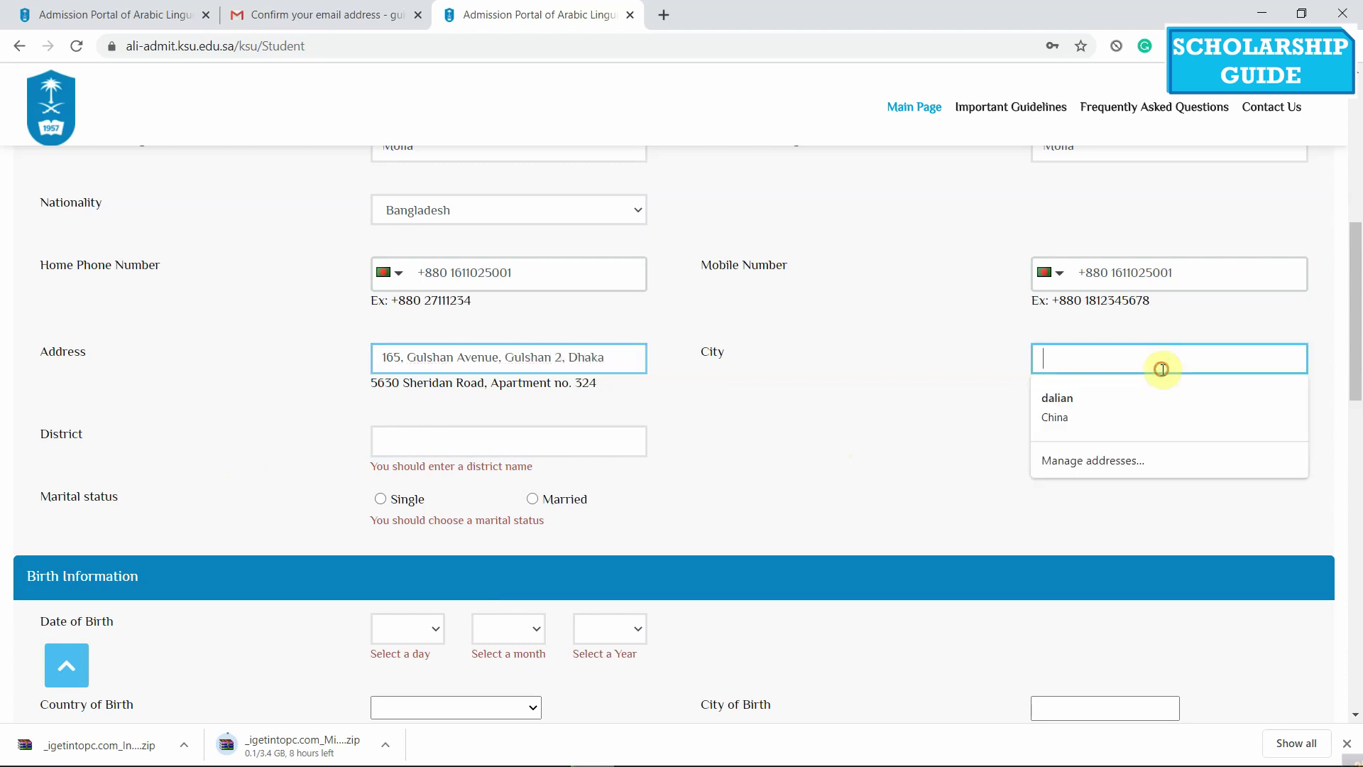
type("Dhaka")
left_click(471, 434)
Enter Dhaka as the district and mark marital status as Single
type("Dhaka")
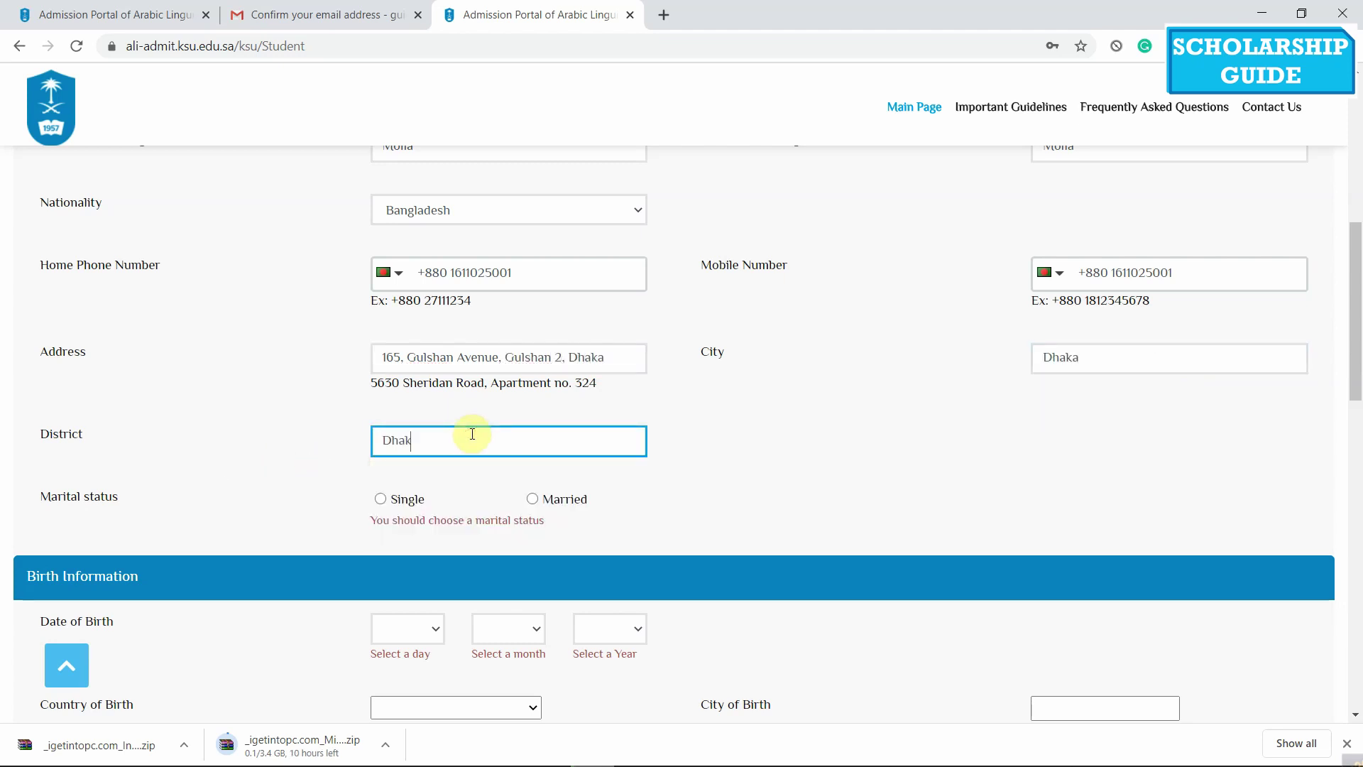
left_click(381, 499)
scroll(109, 460, "down", 3)
scroll(107, 460, "down", 1)
Set the date of birth to 9/5/2001
left_click(420, 361)
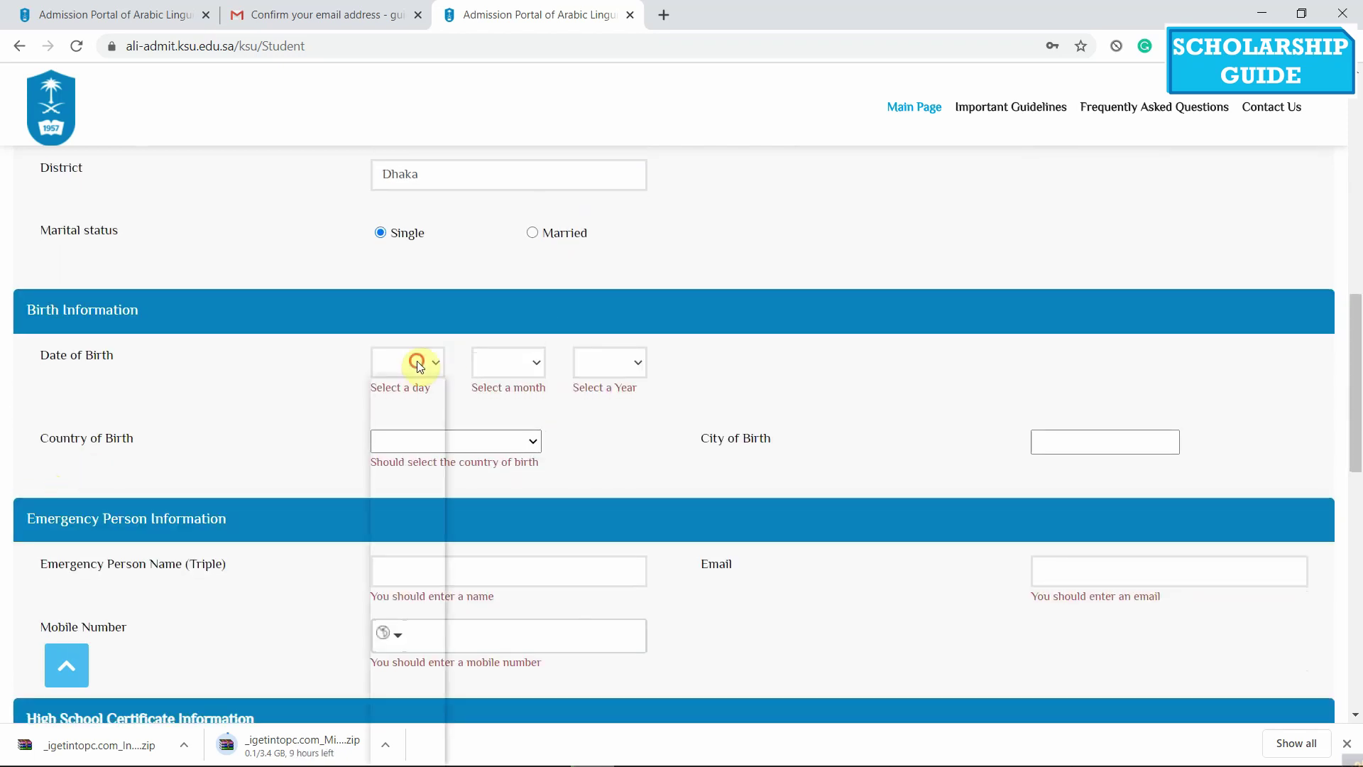
left_click(396, 572)
left_click(529, 362)
left_click(501, 576)
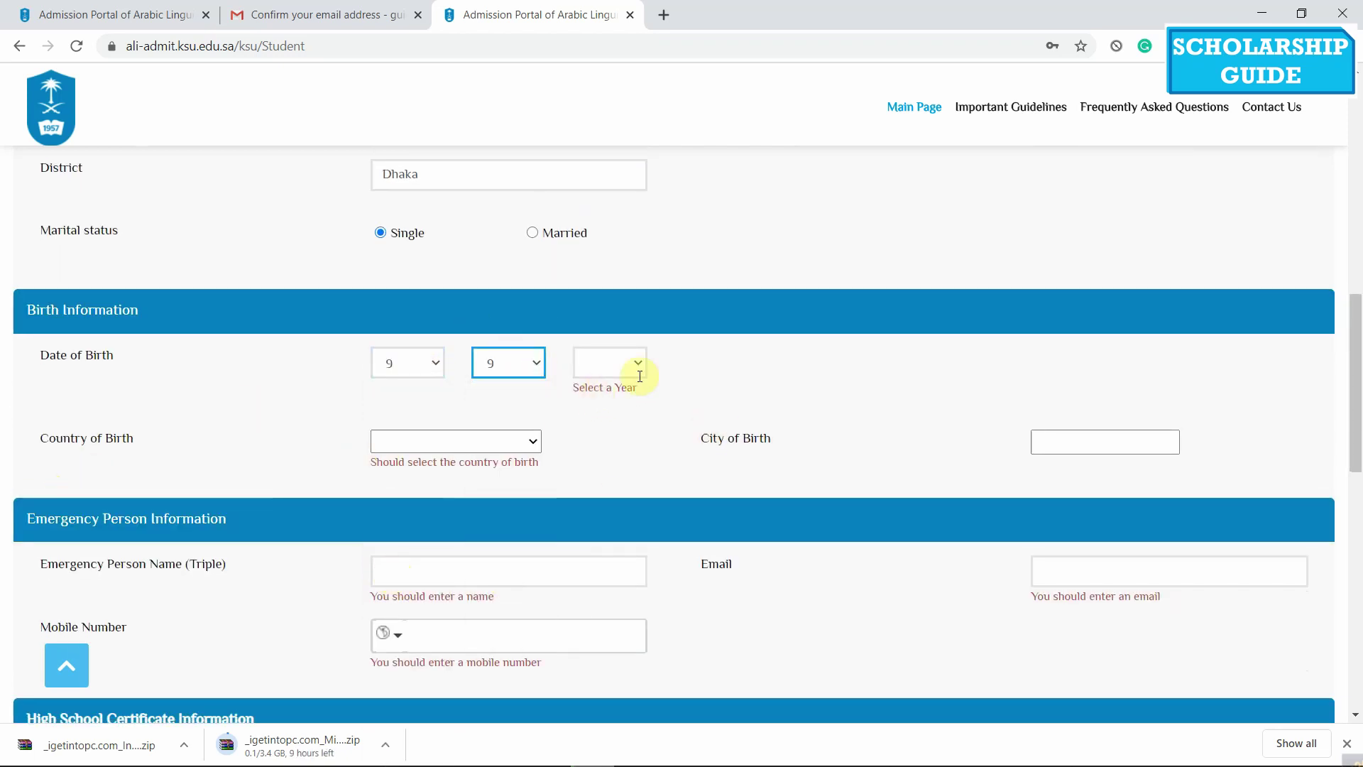
left_click(529, 363)
left_click(497, 490)
left_click(607, 364)
scroll(599, 542, "down", 5)
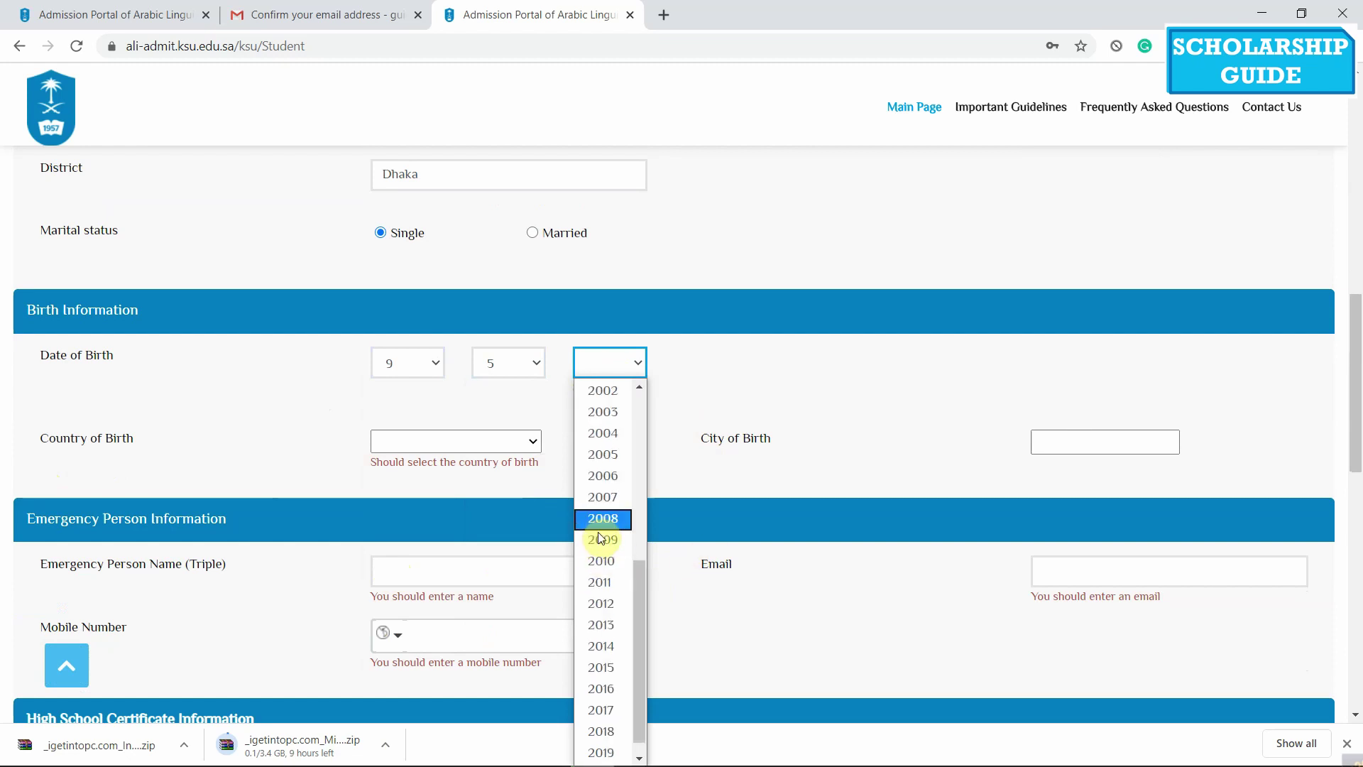
scroll(573, 480, "up", 2)
left_click(587, 467)
Set the place of birth to Dhaka, Bangladesh
scroll(446, 430, "down", 1)
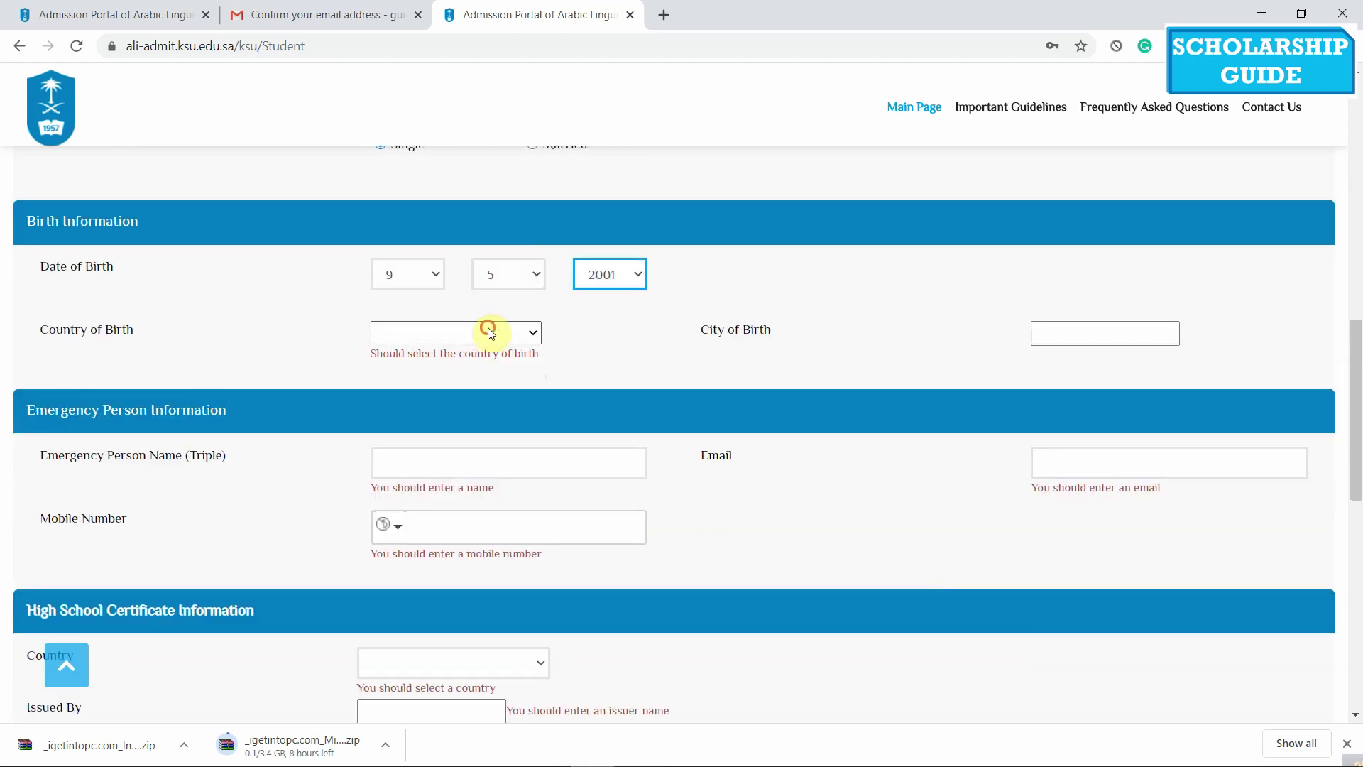
left_click(488, 329)
type("ba")
key("Return")
left_click(1097, 330)
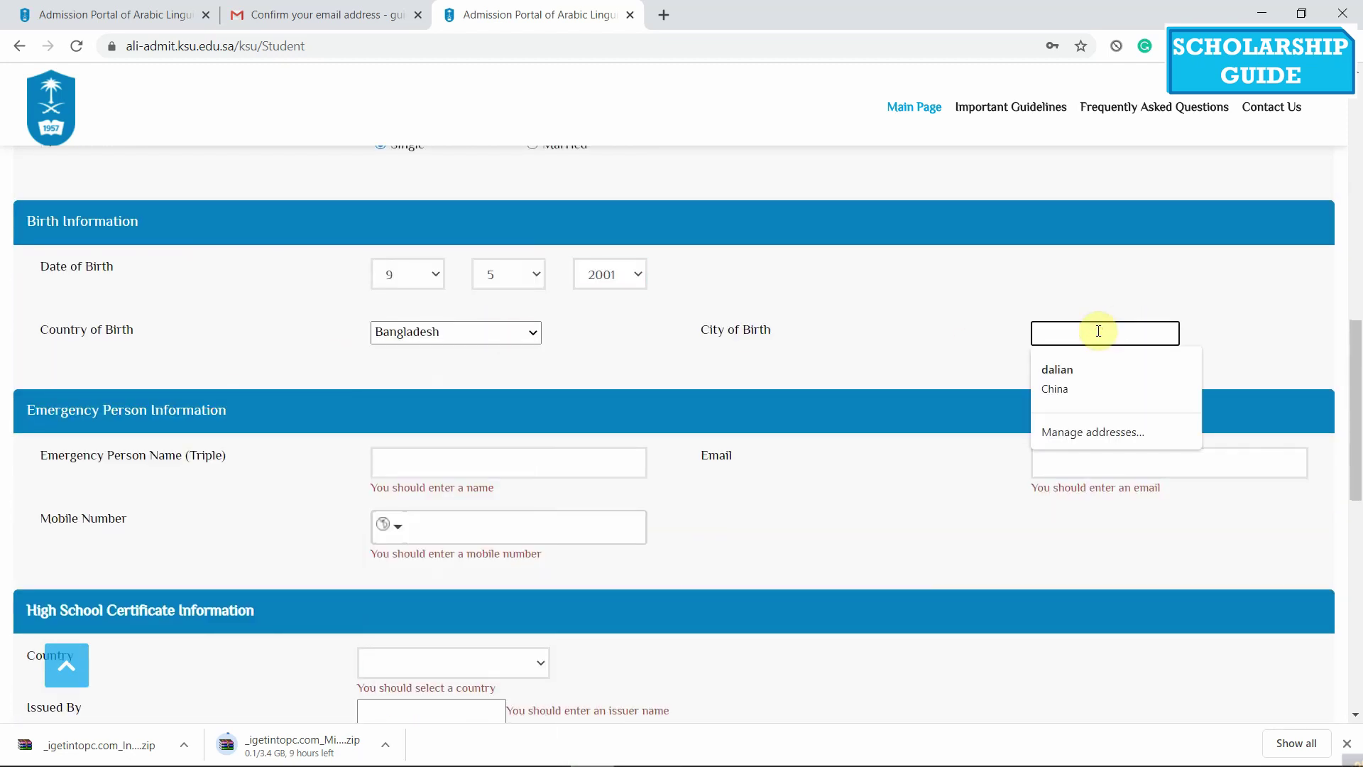
type("G")
left_click(1098, 330)
key("Down")
key("Return")
scroll(319, 329, "down", 1)
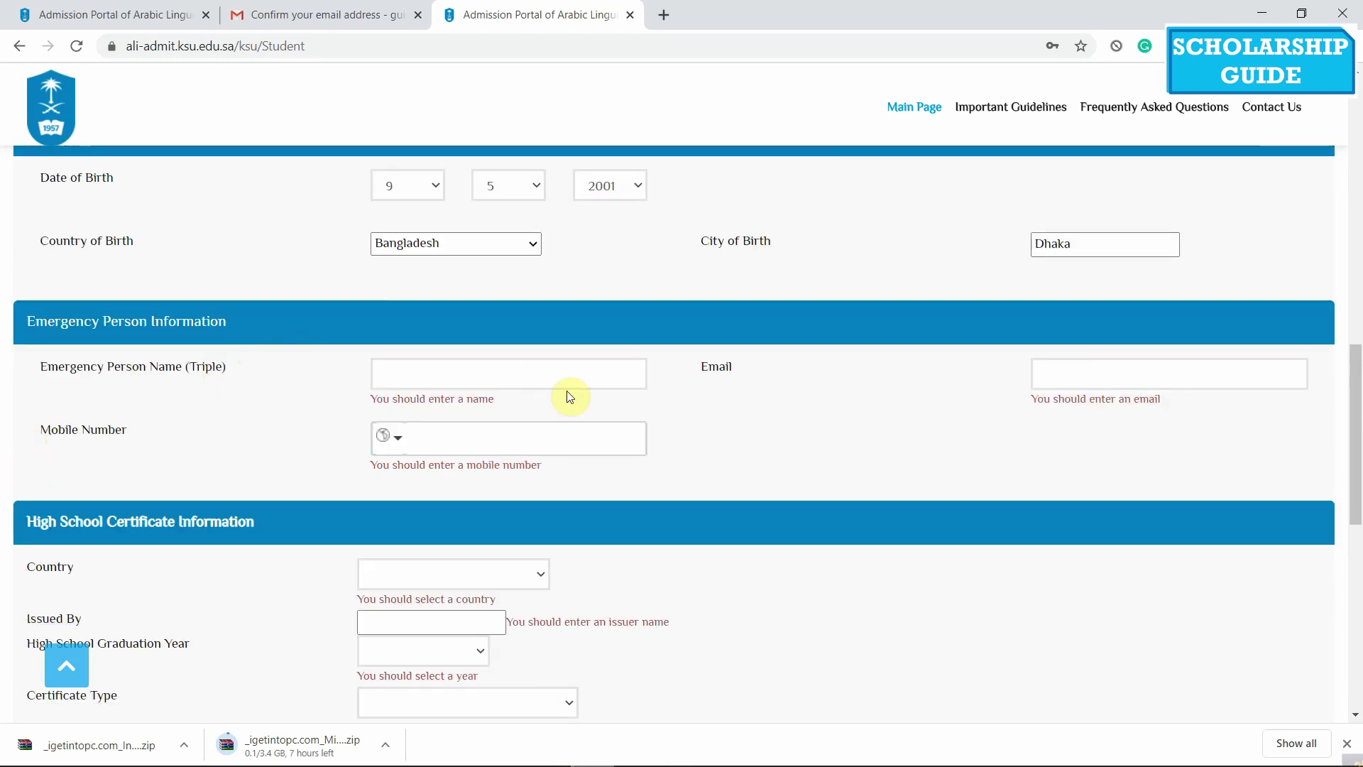
Enter the emergency contact's name, +880 mobile number, and start their e-mail
left_click(579, 374)
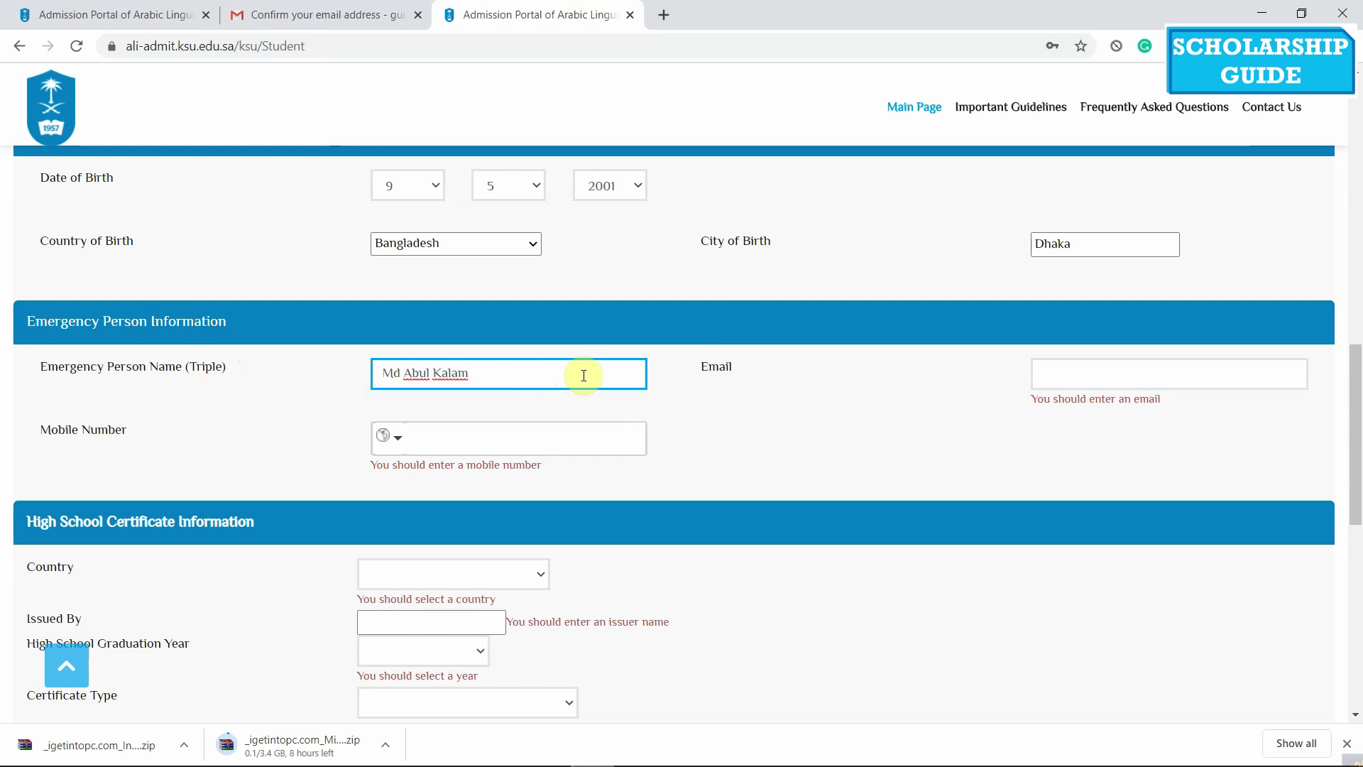
left_click(389, 436)
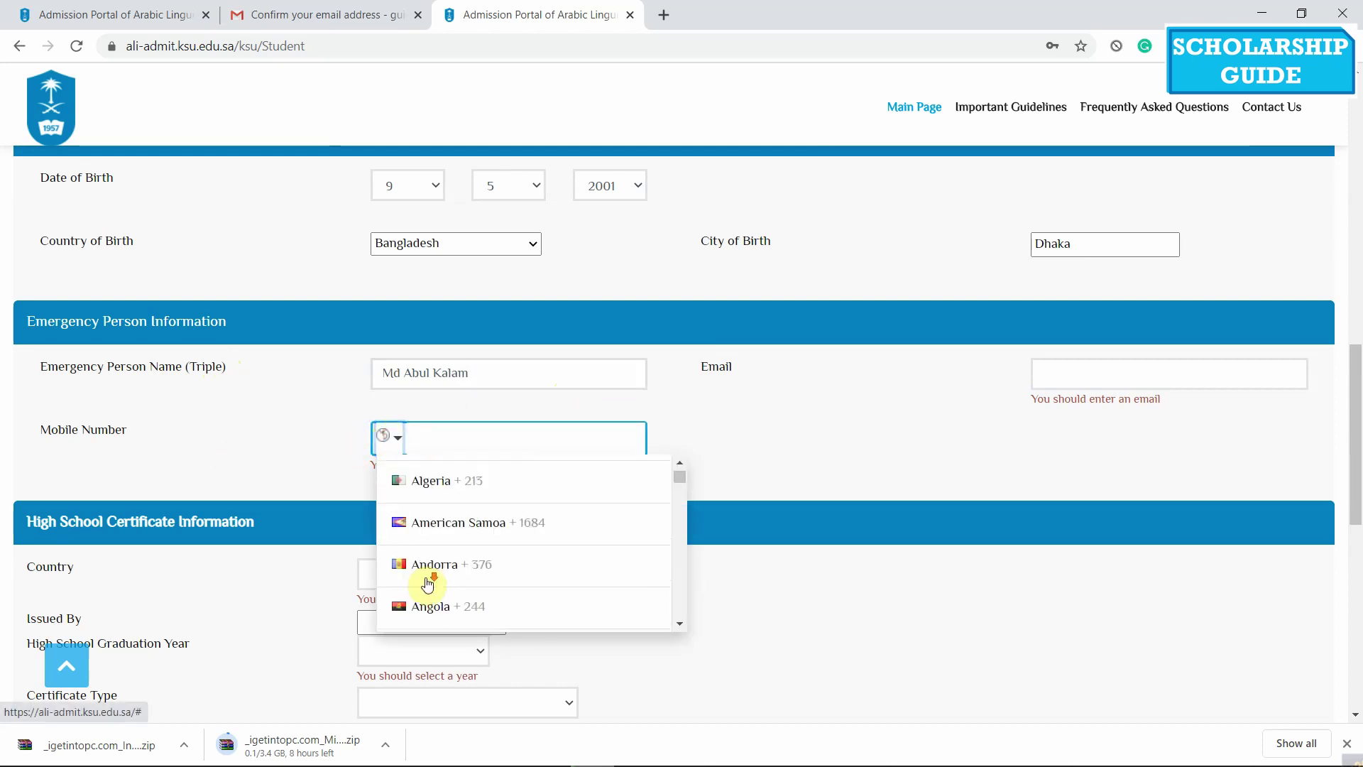
scroll(426, 574, "down", 8)
left_click(528, 480)
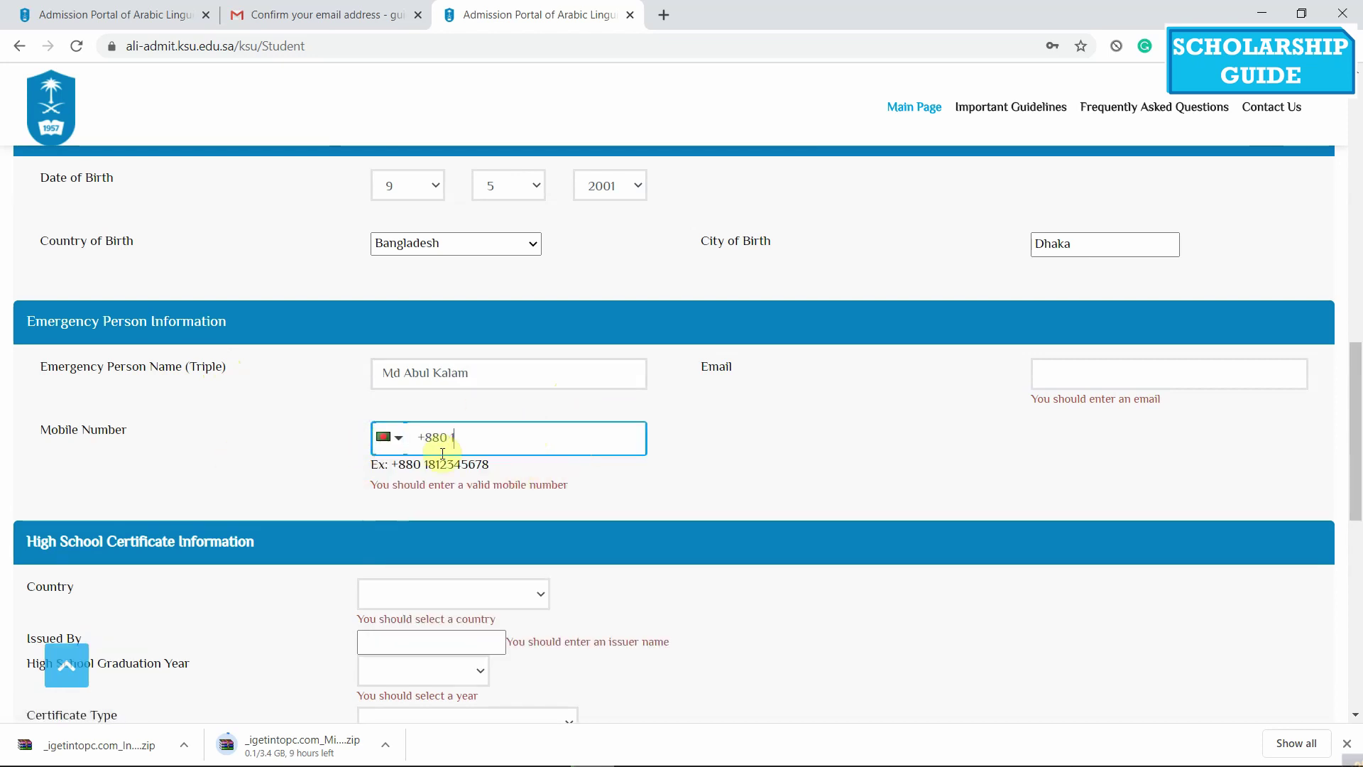
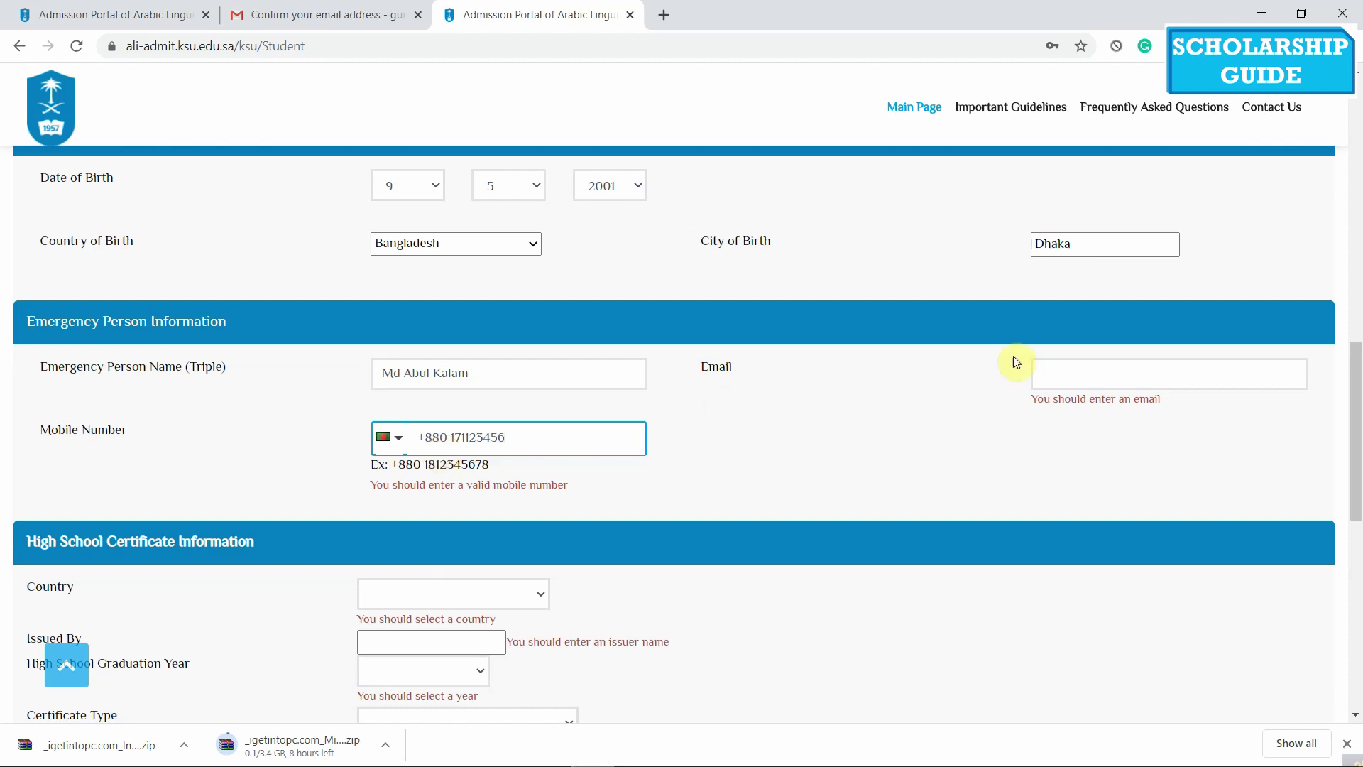
left_click(1090, 378)
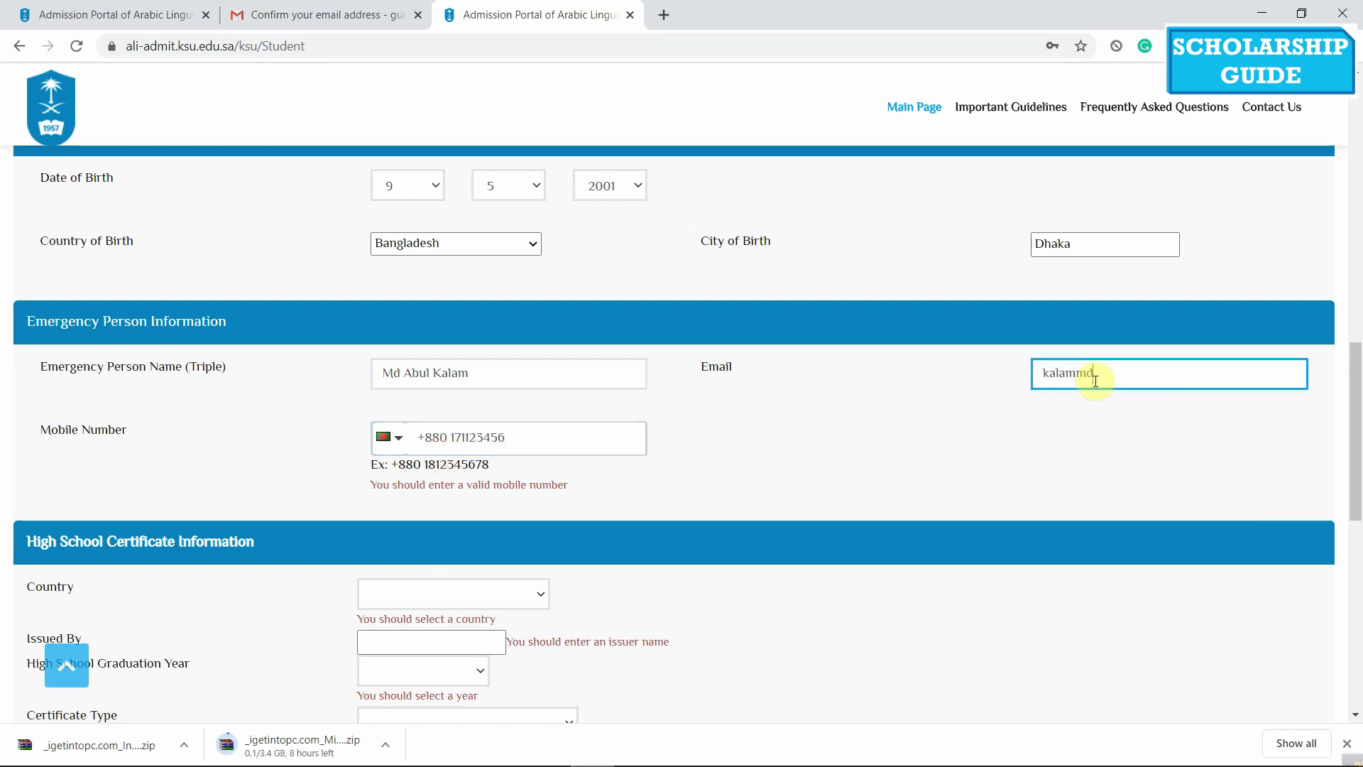
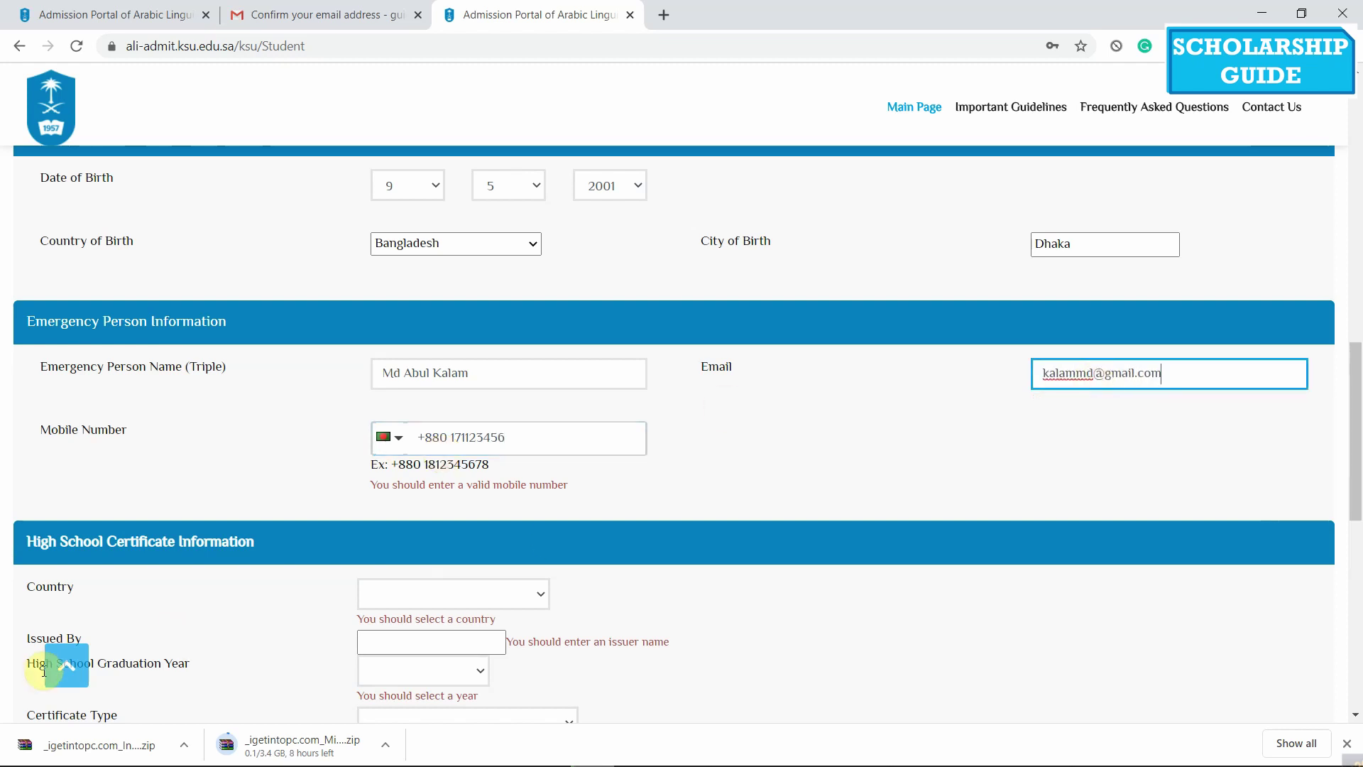
Fill in the high school certificate country and issuing authority (Bangladesh)
left_click(204, 572)
scroll(418, 498, "down", 1)
left_click(411, 509)
type("ban")
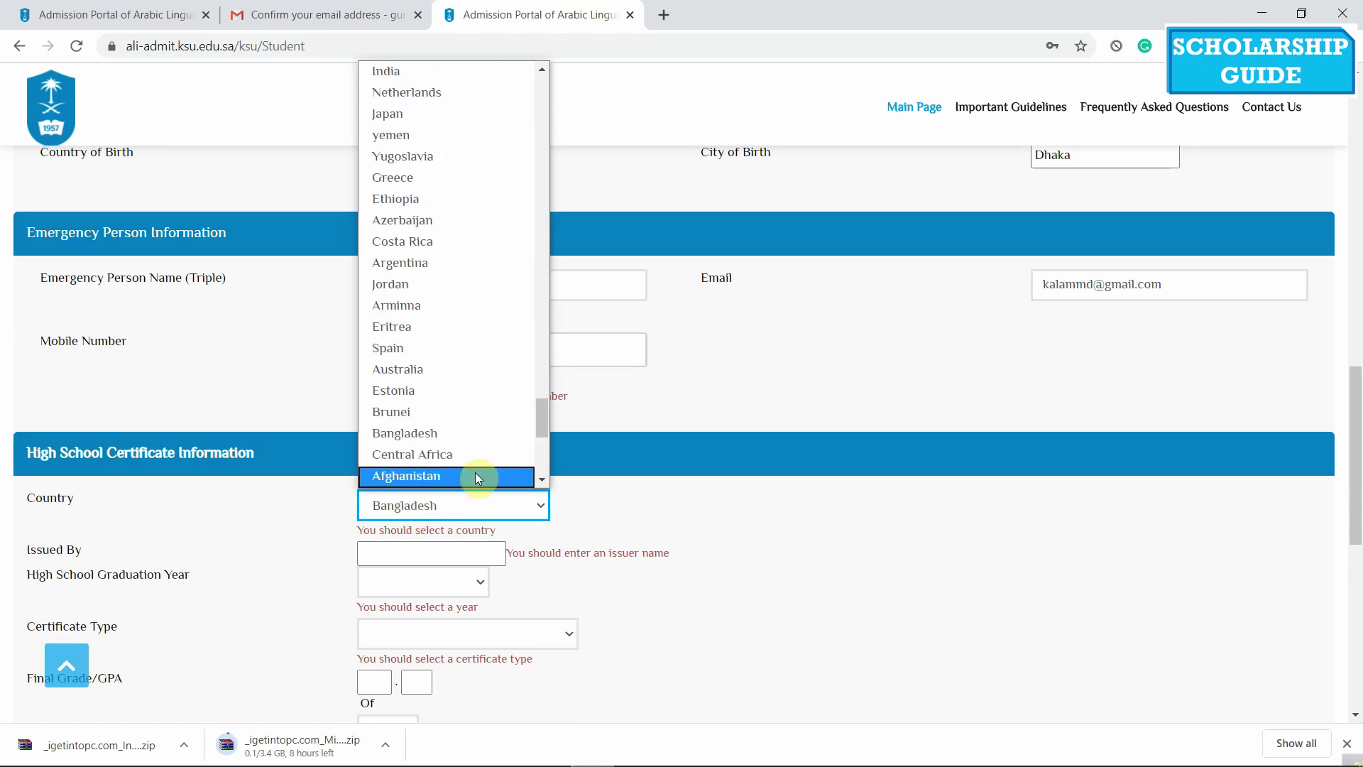
left_click(475, 475)
scroll(609, 320, "down", 1)
left_click(415, 451)
type("B")
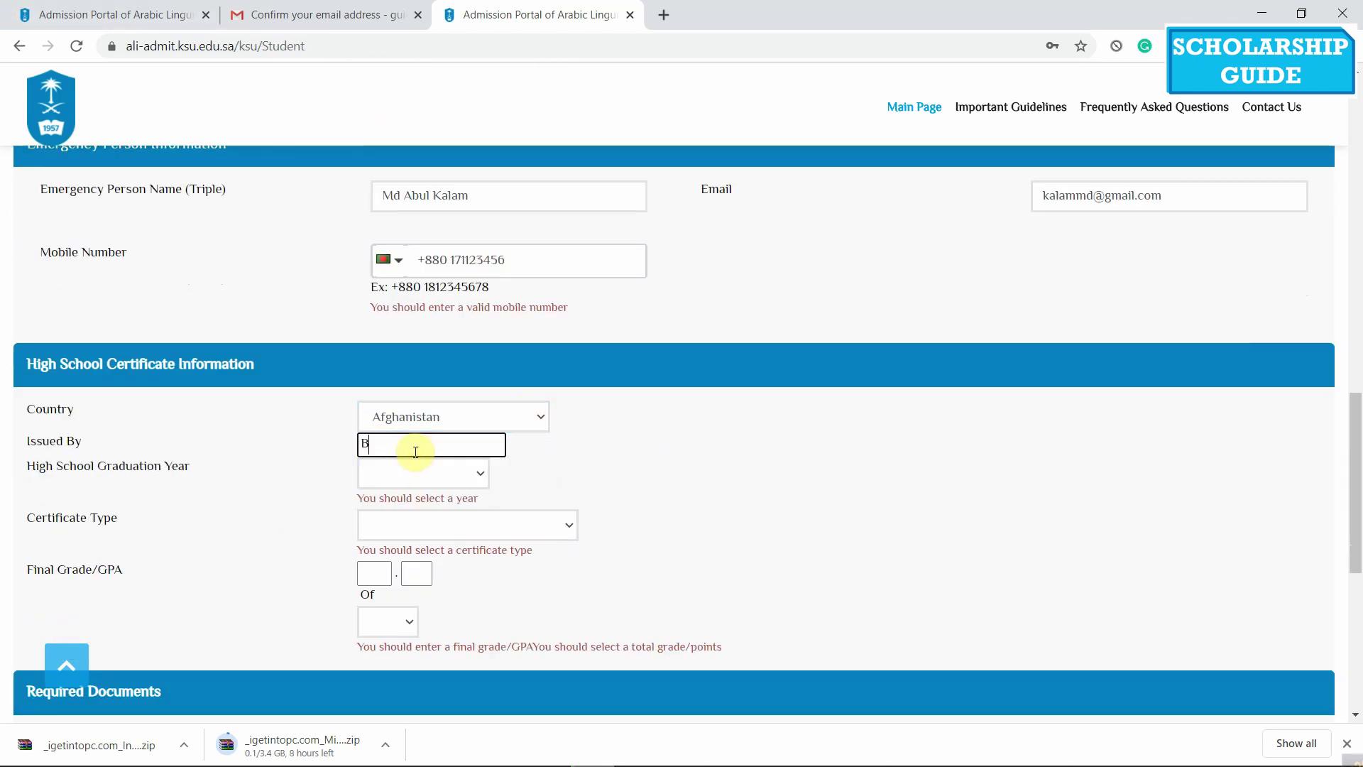
scroll(236, 509, "down", 2)
Set the graduation year to 2011 / 2012 G and certificate type to Secondary school
left_click(466, 304)
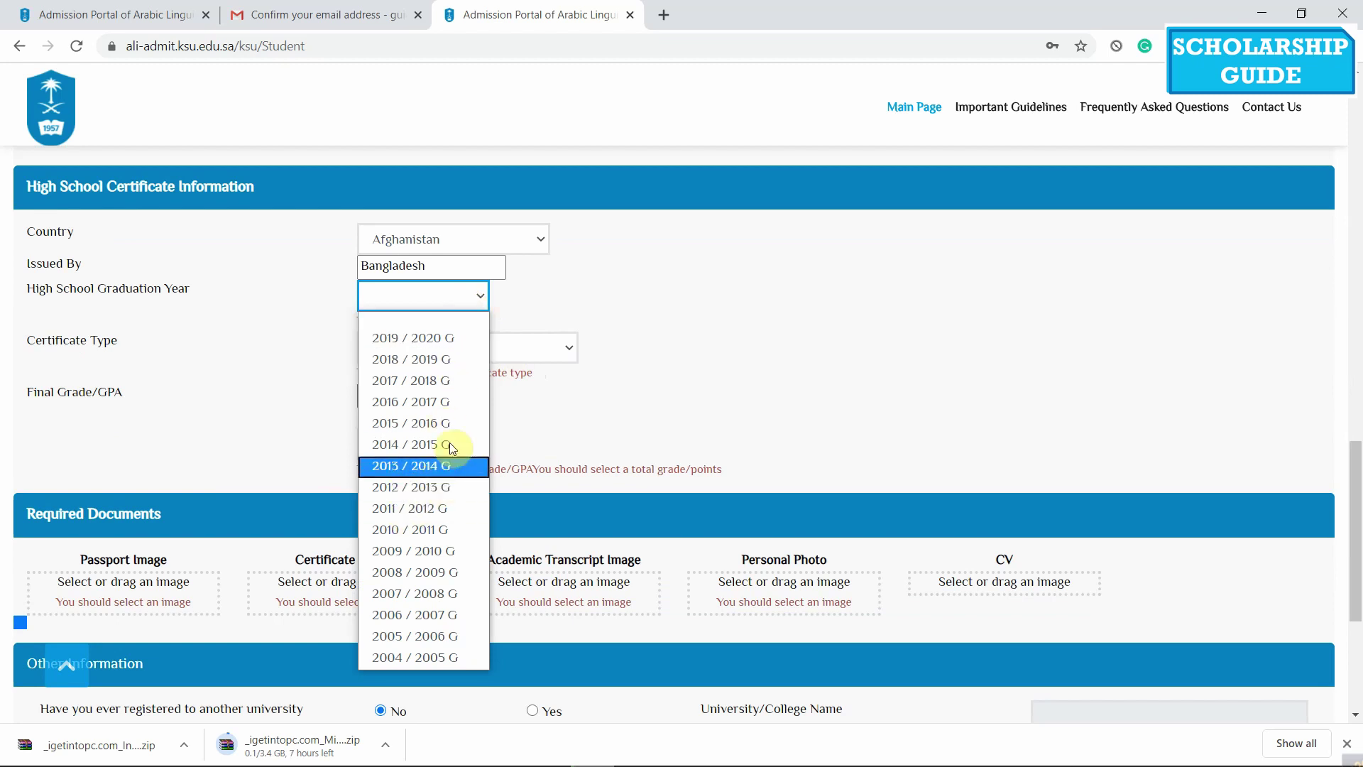
left_click(450, 509)
left_click(529, 328)
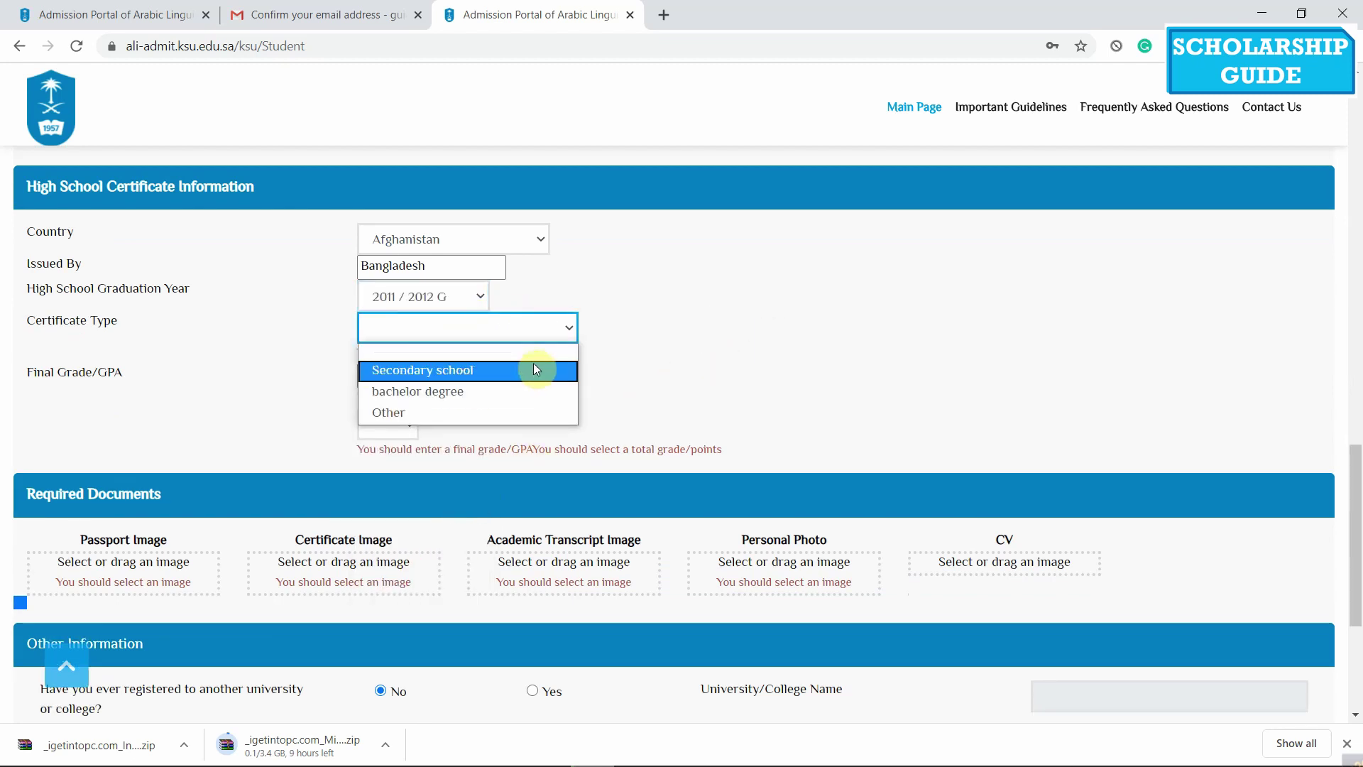
left_click(535, 368)
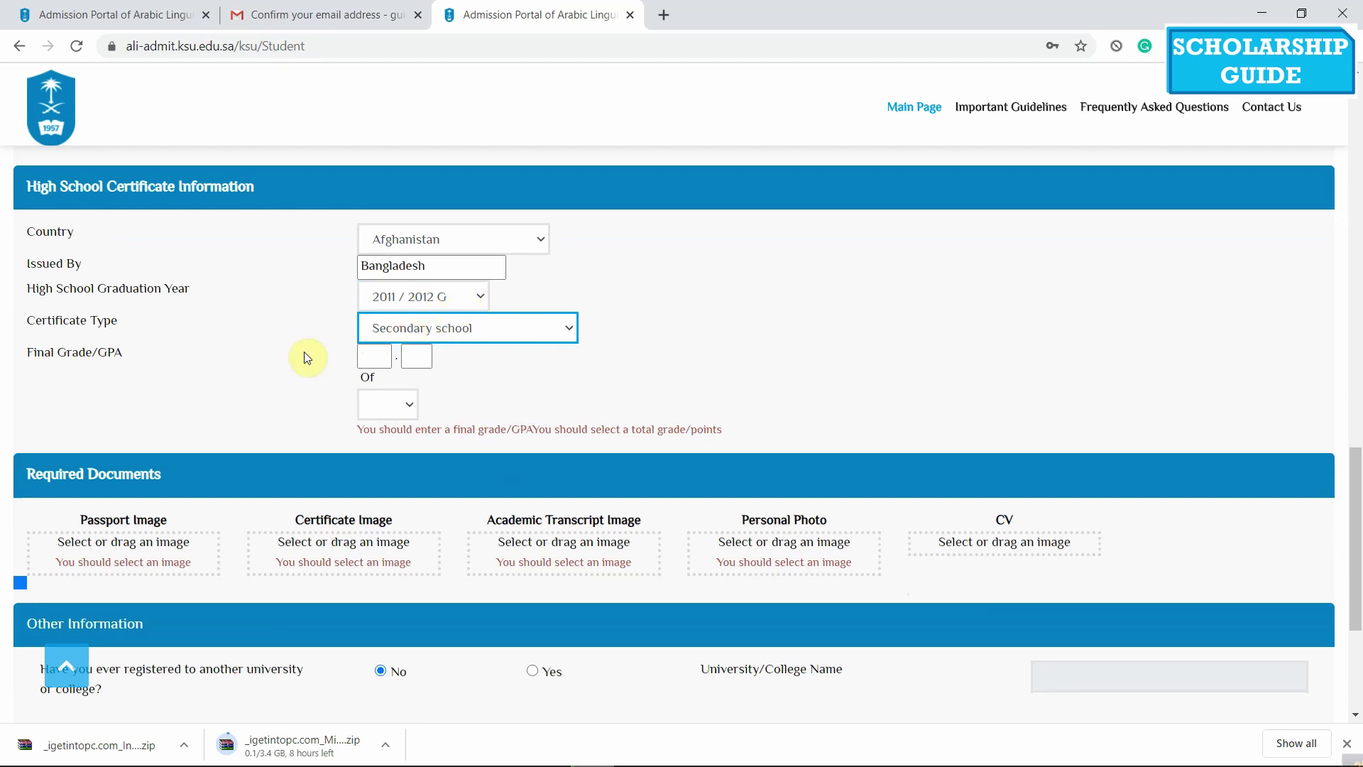
Enter the final GPA as 4.75 out of 5
left_click(381, 362)
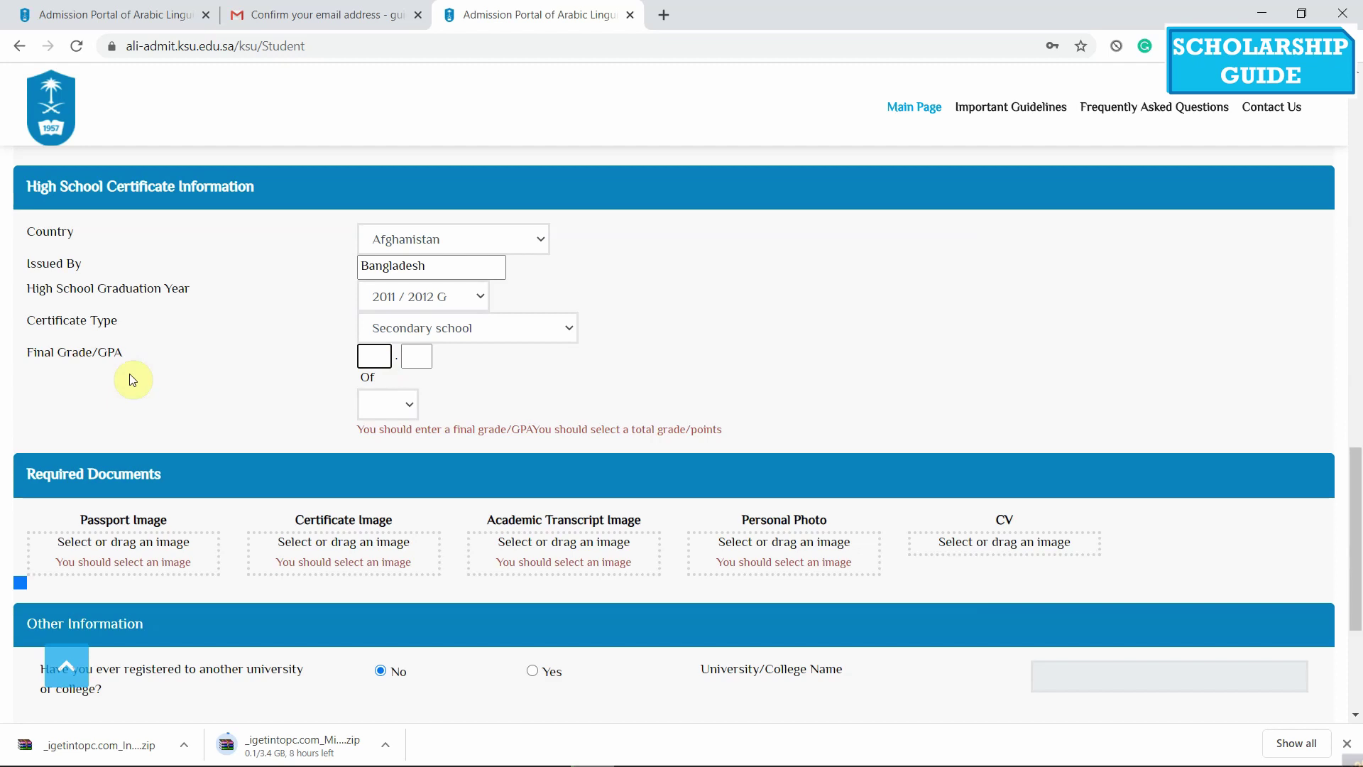
type("4")
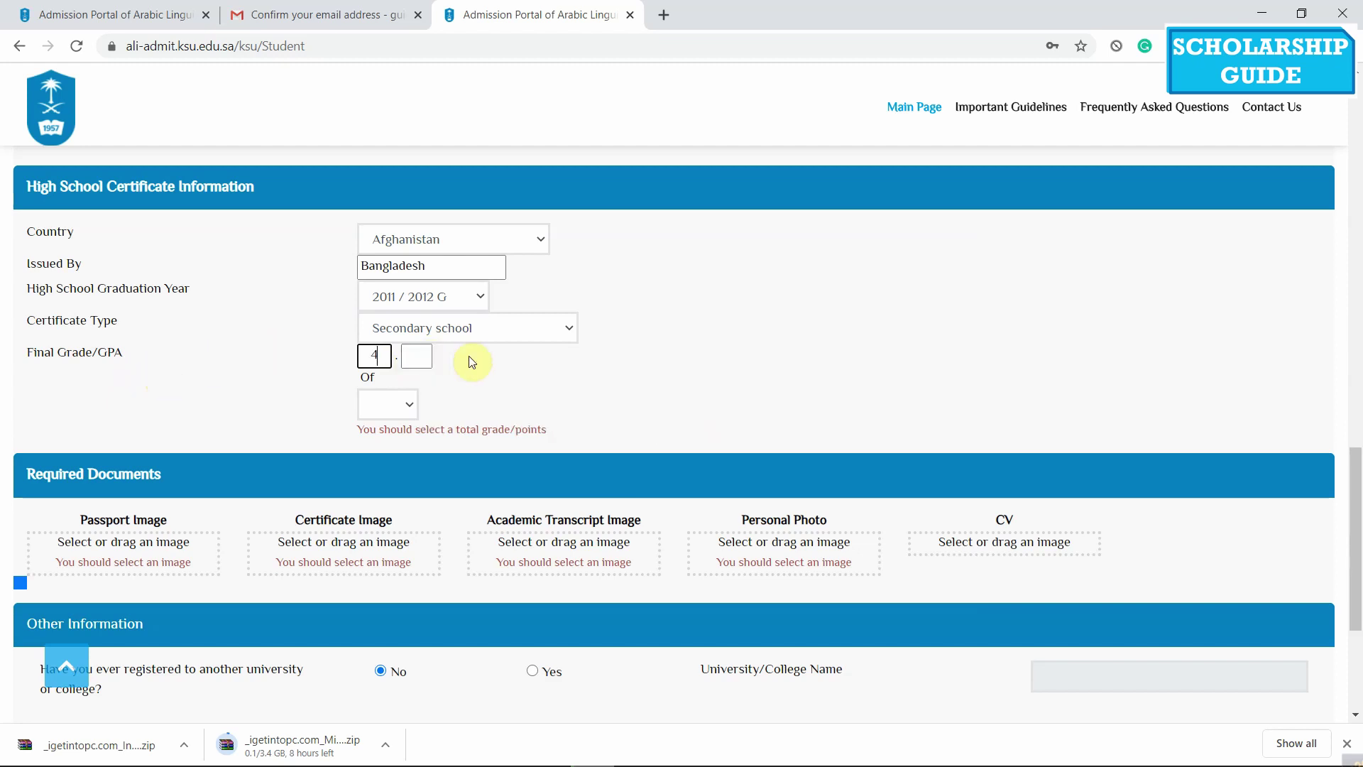
left_click(418, 353)
left_click(384, 359)
left_click(416, 354)
left_click(398, 406)
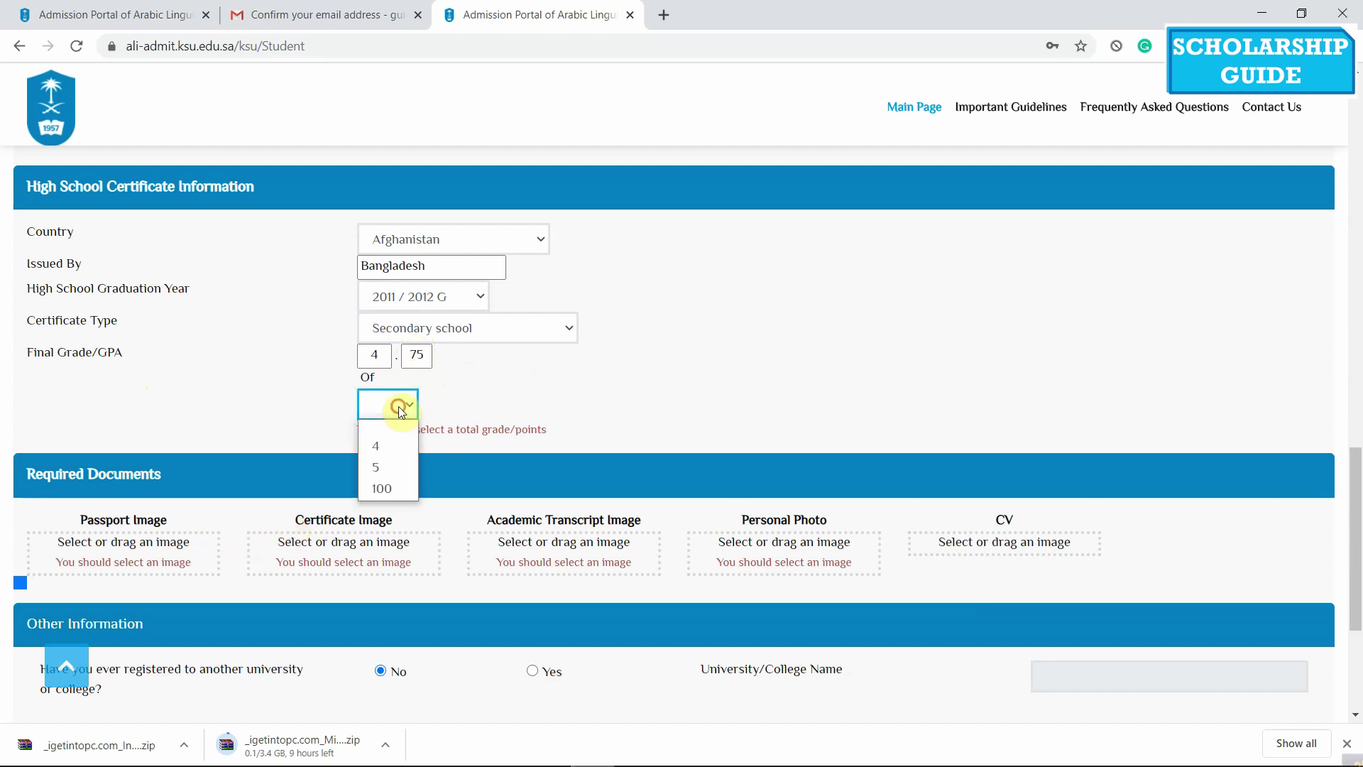
left_click(400, 466)
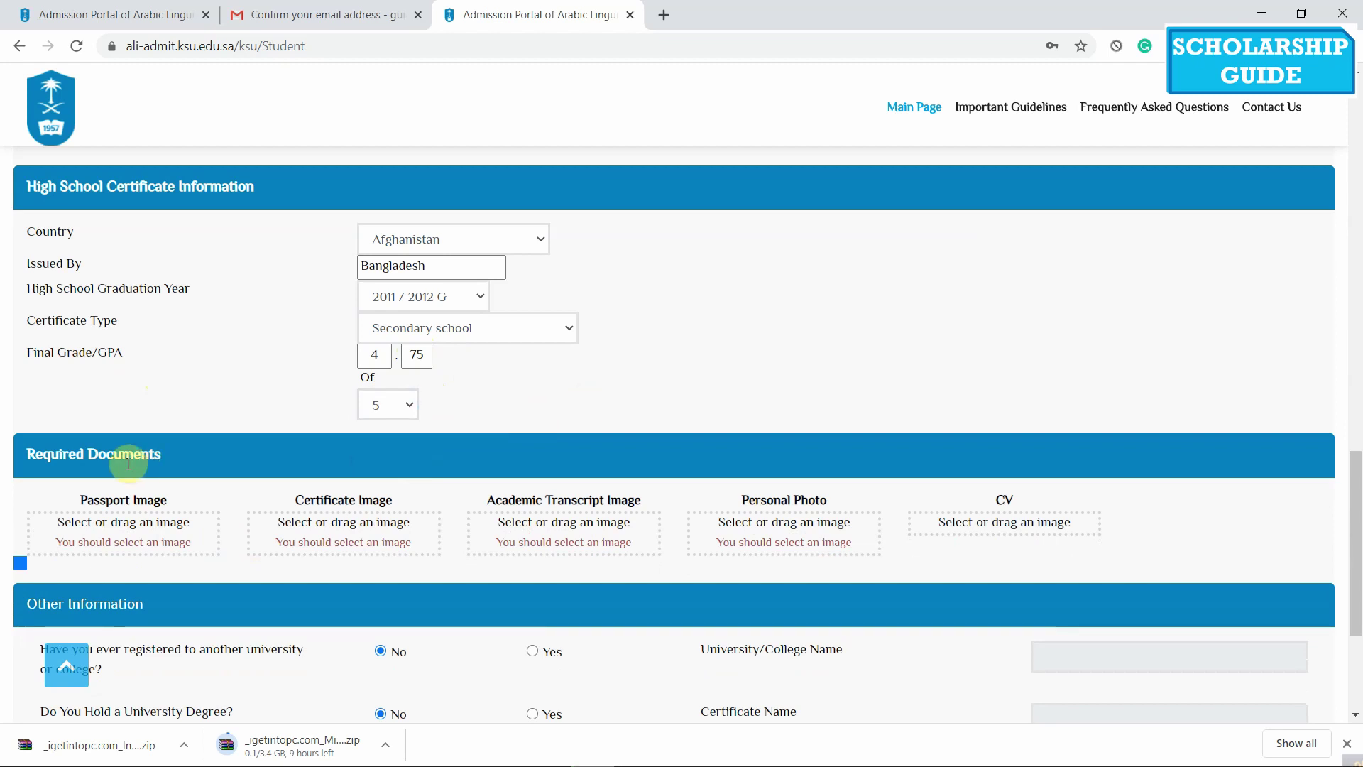
Upload Character certificate from Desktop > King Saud University > Documents into the CV slot
scroll(594, 334, "down", 2)
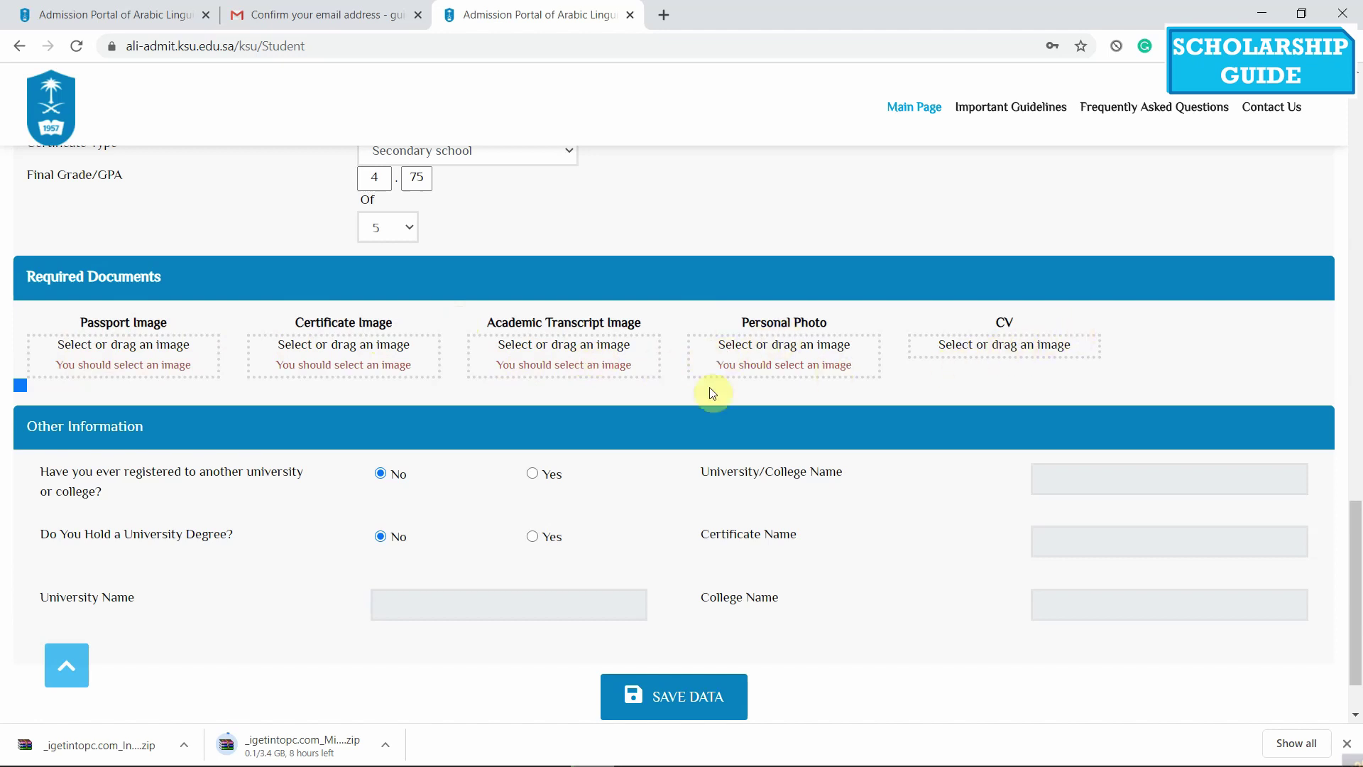
left_click(995, 342)
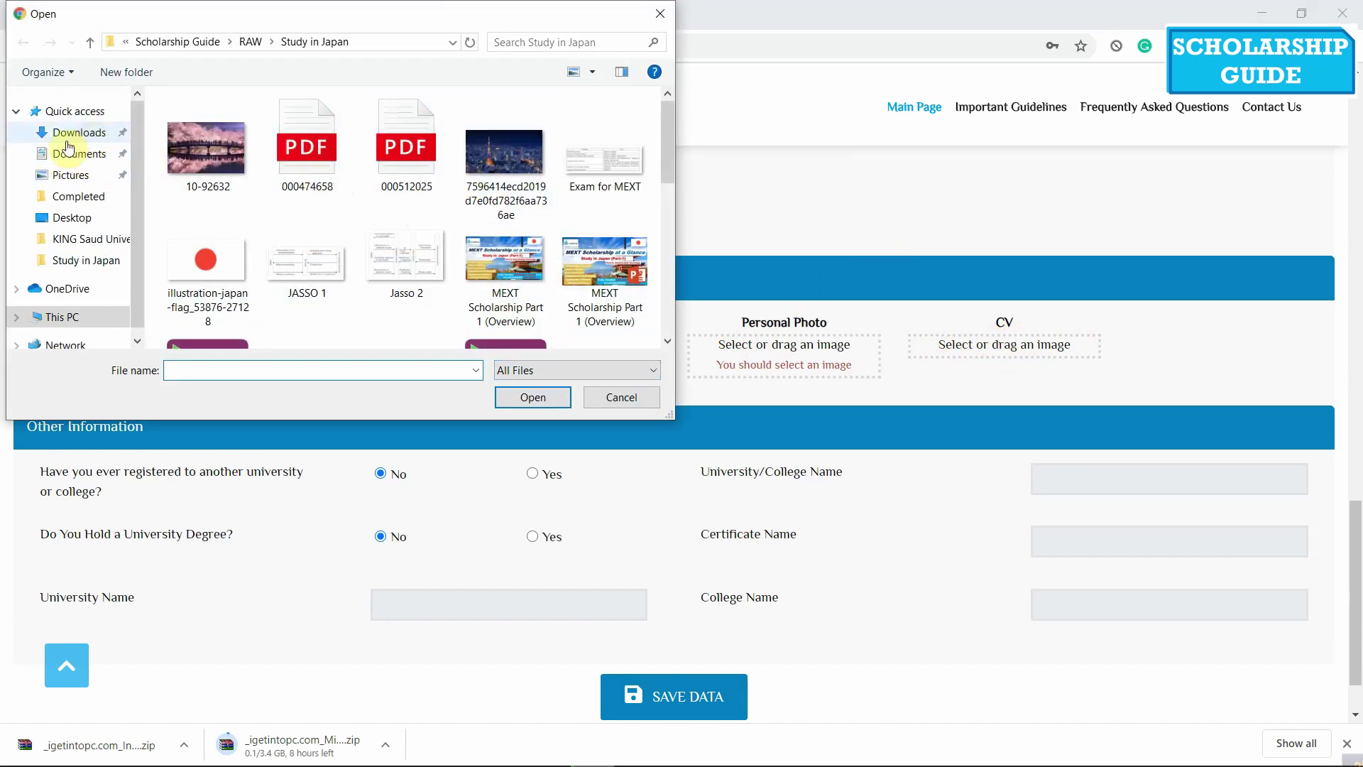
left_click(58, 218)
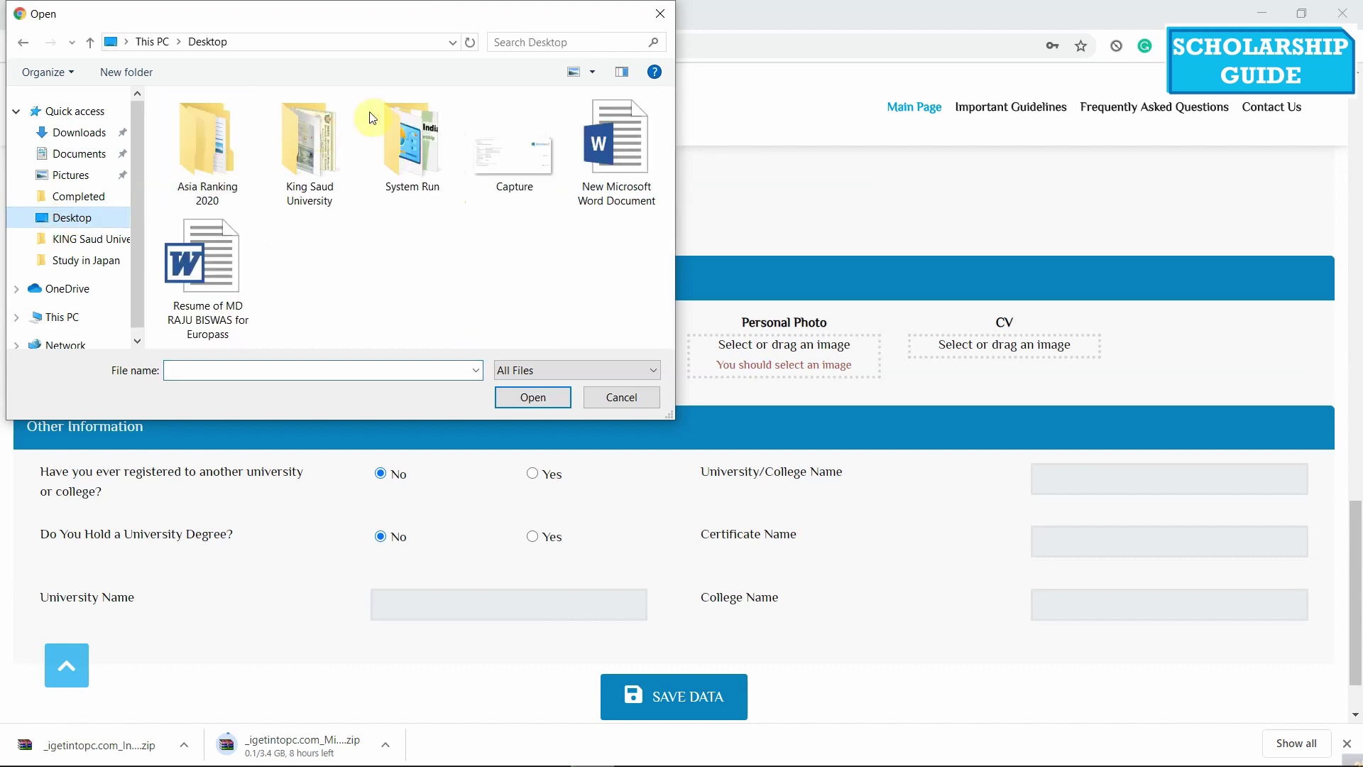
left_click(341, 150)
double_click(323, 120)
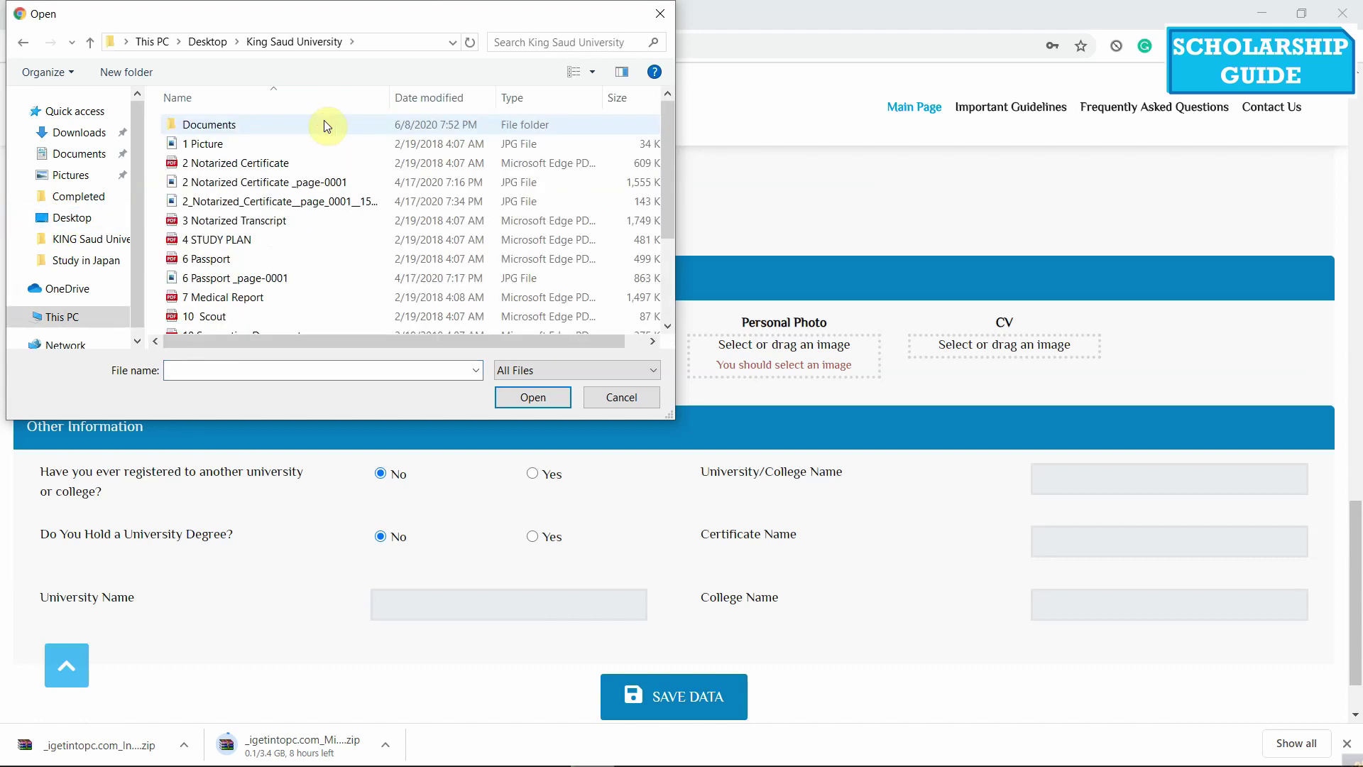
scroll(324, 120, "down", 1)
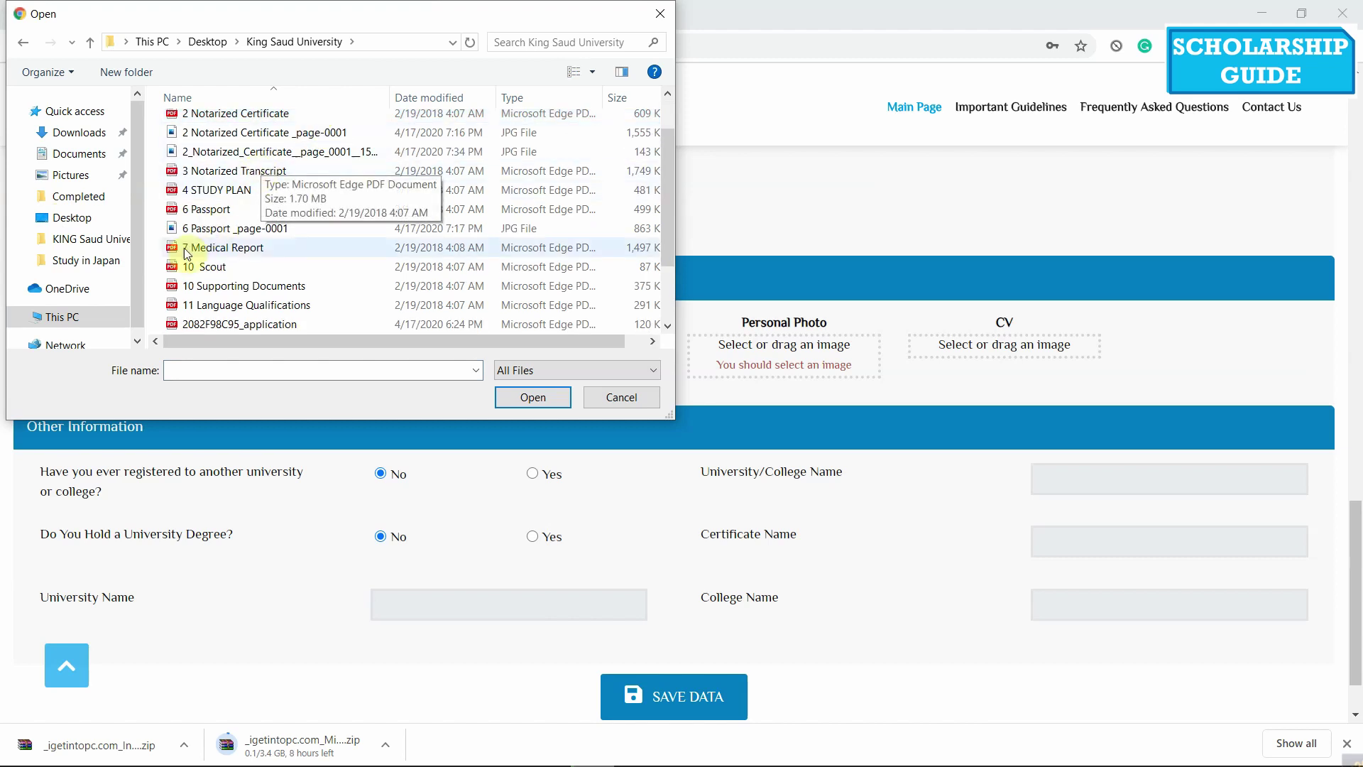
scroll(245, 234, "up", 1)
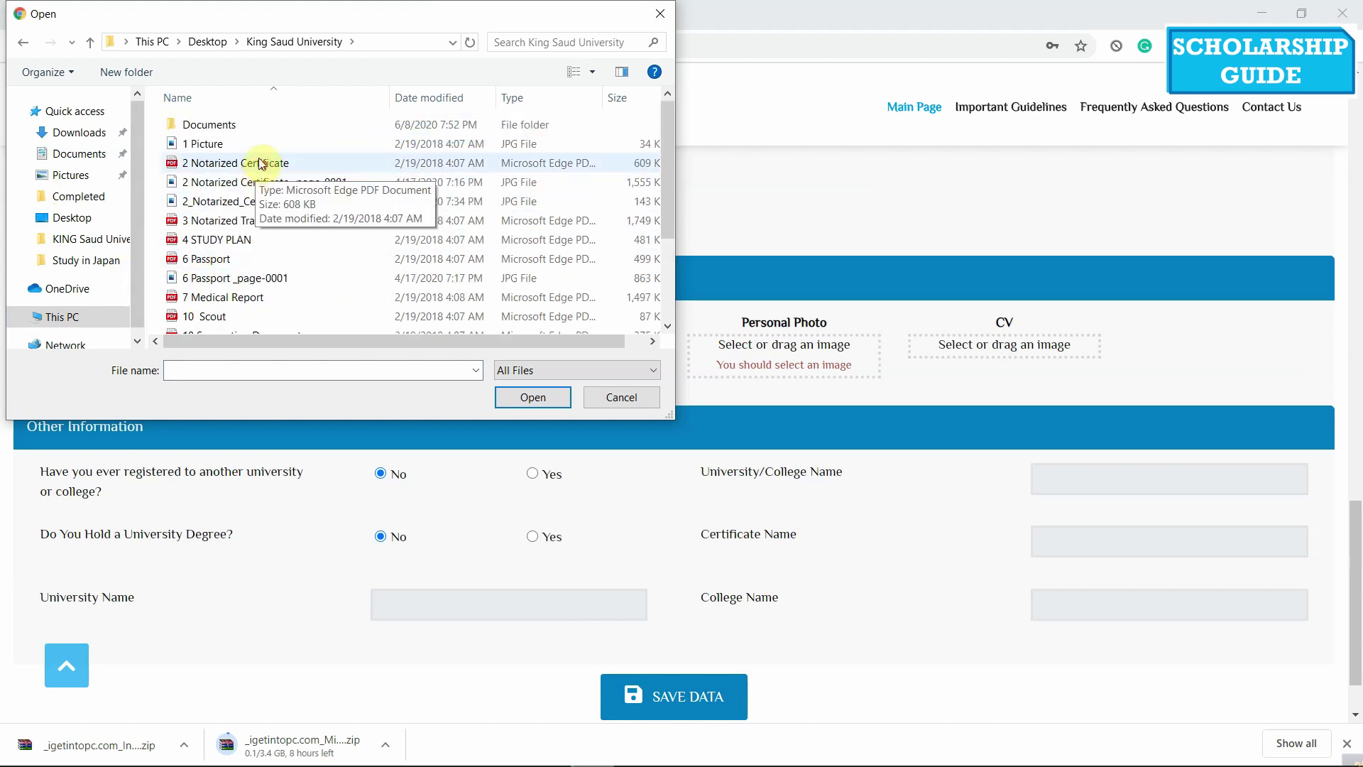
double_click(213, 125)
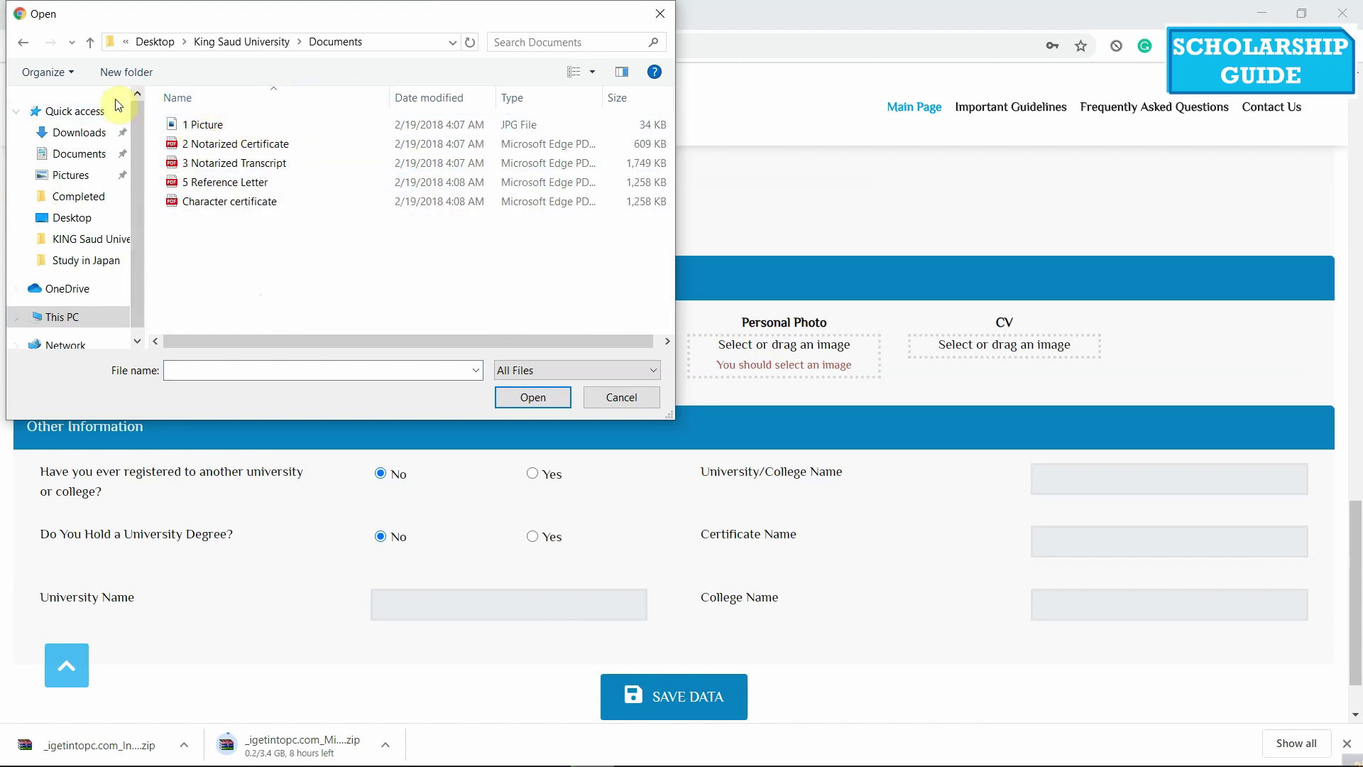
double_click(161, 202)
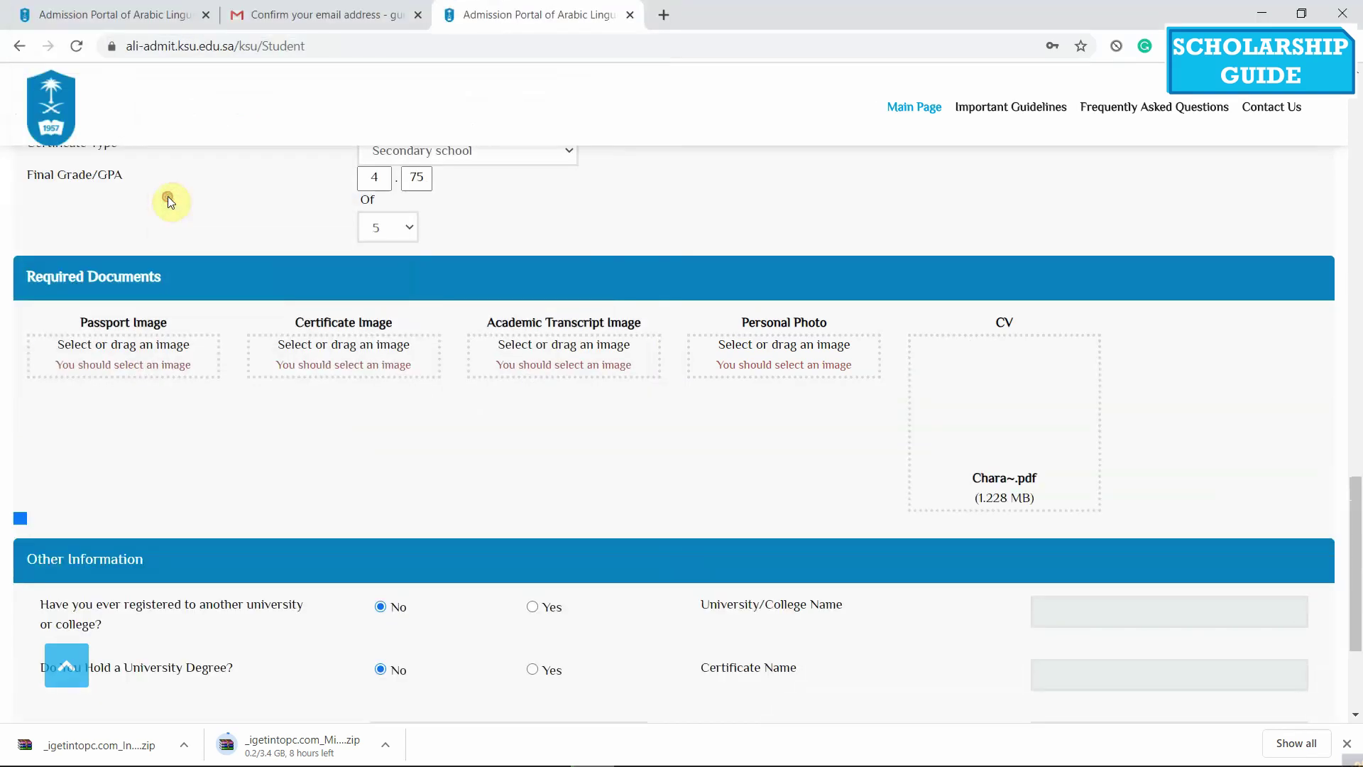
Upload 1 Picture as the personal photo and 3 Notarized Transcript as the academic transcript
left_click(789, 356)
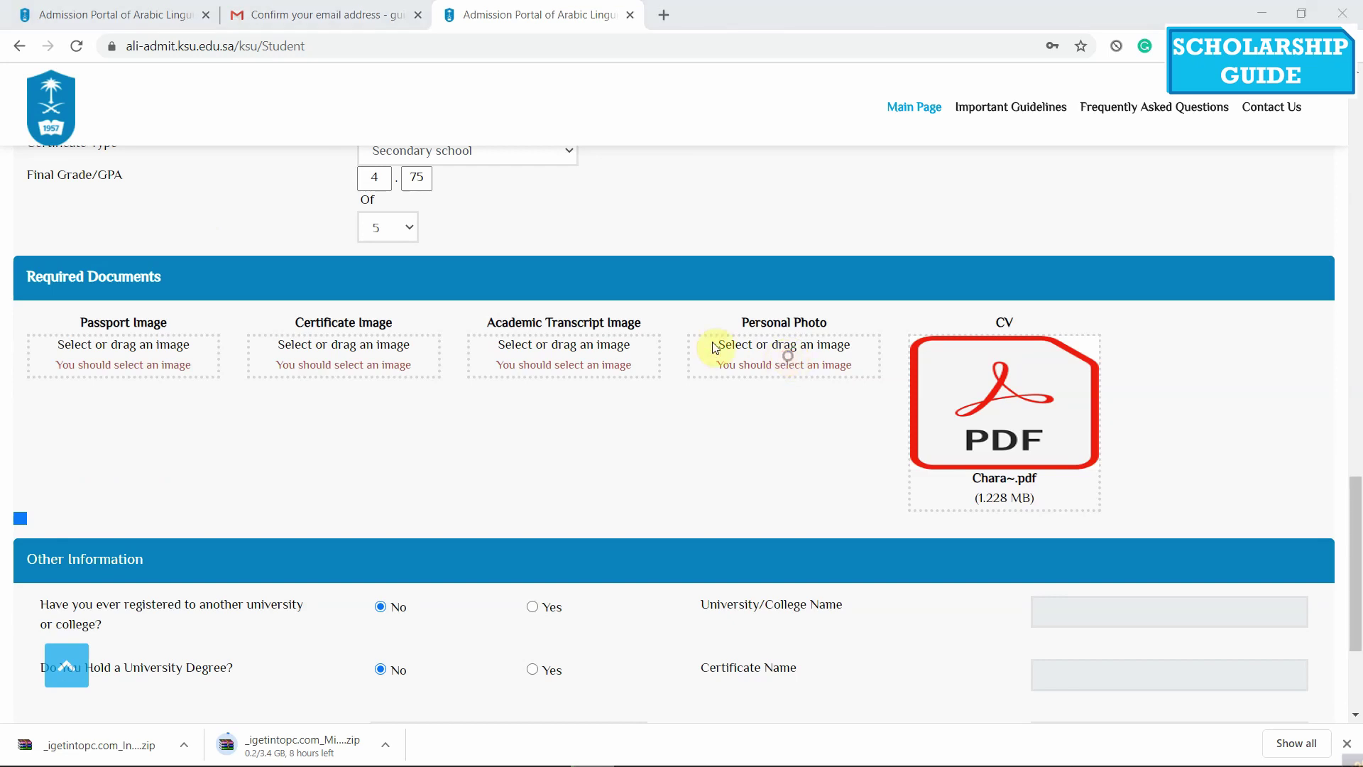
left_click(244, 120)
double_click(244, 123)
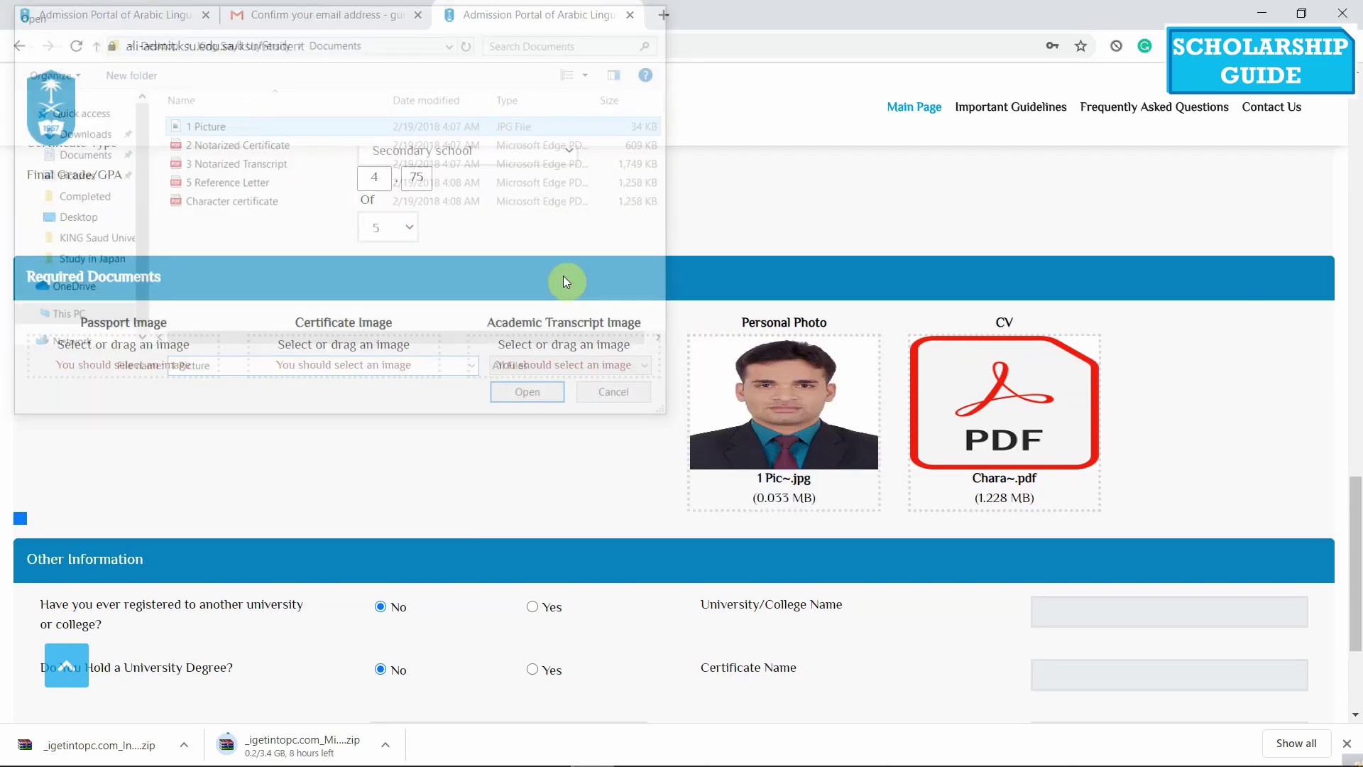
left_click(578, 360)
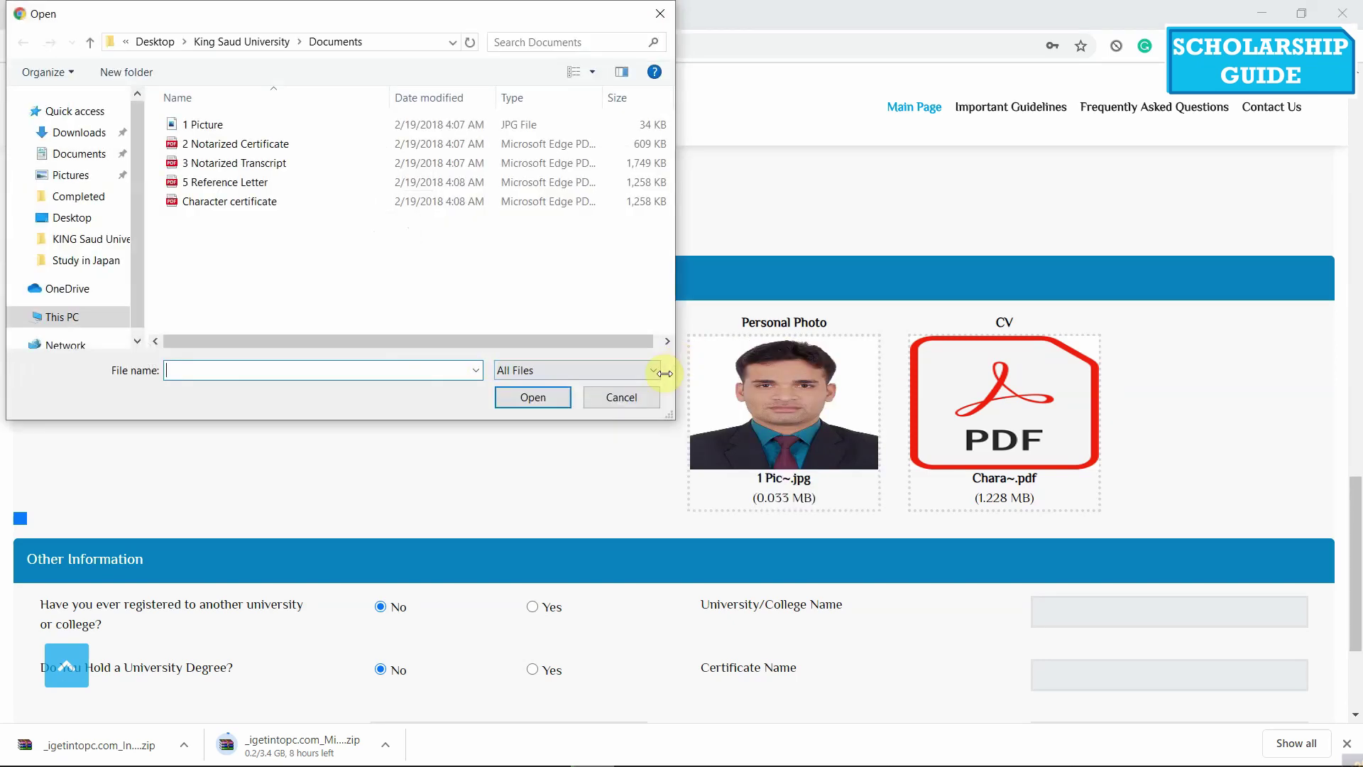
left_click(624, 395)
left_click(581, 364)
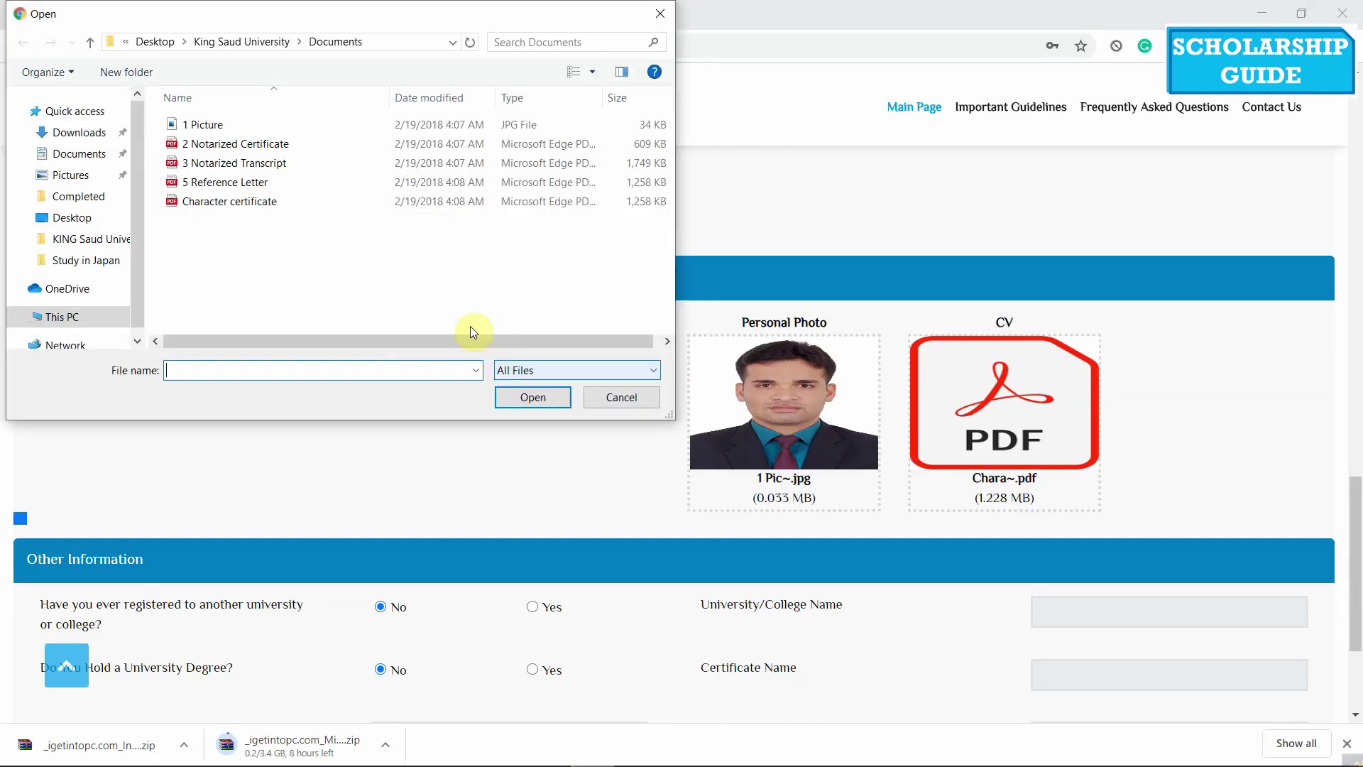
left_click(262, 163)
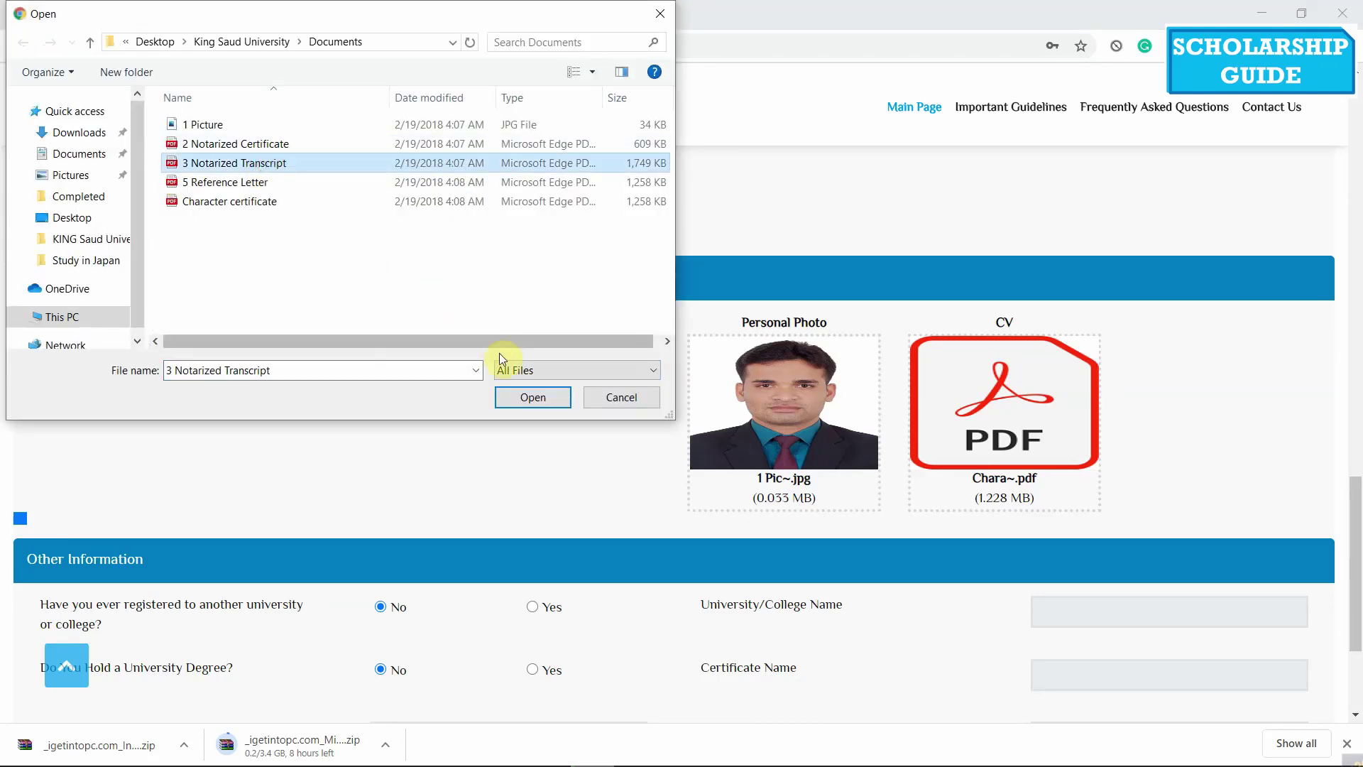
left_click(533, 394)
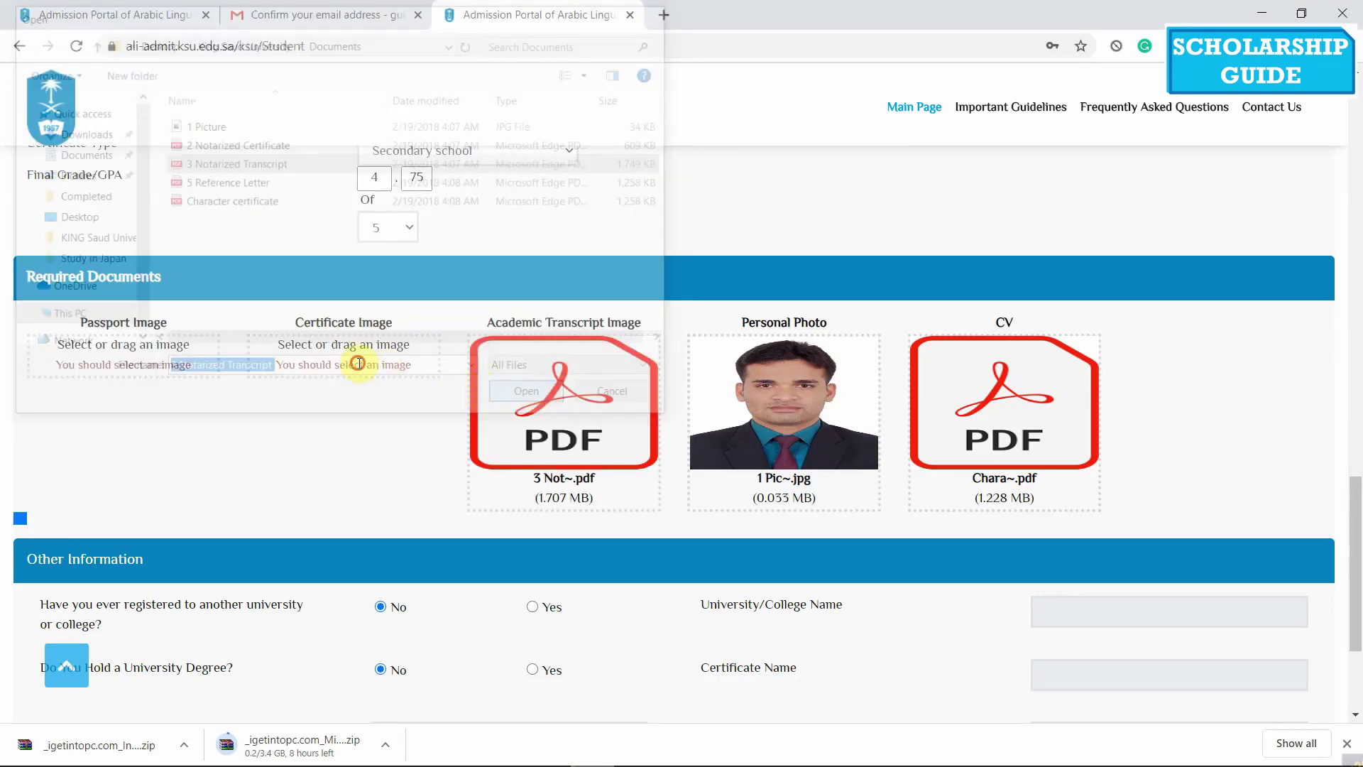
Upload 2 Notarized Certificate as the certificate and Character certificate as the passport image
left_click(357, 363)
left_click(316, 143)
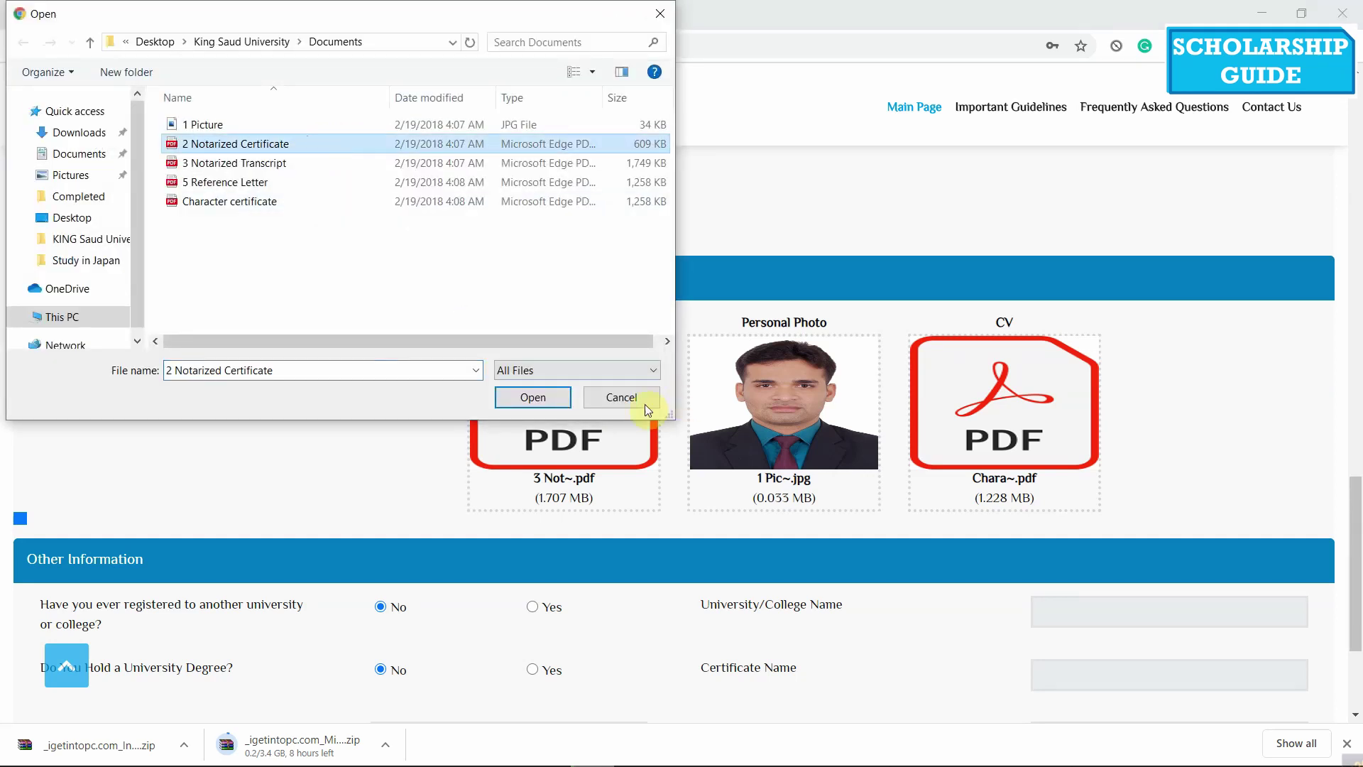
left_click(535, 402)
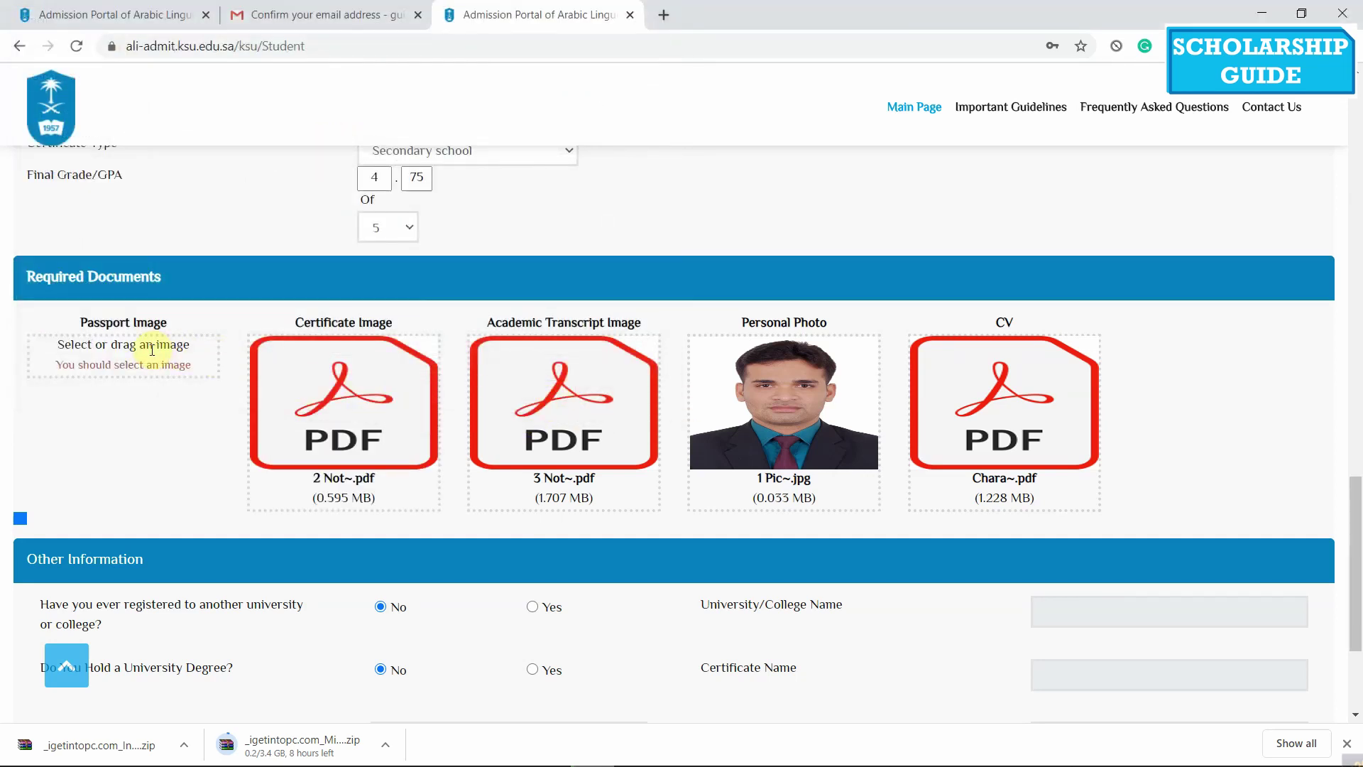
left_click(152, 350)
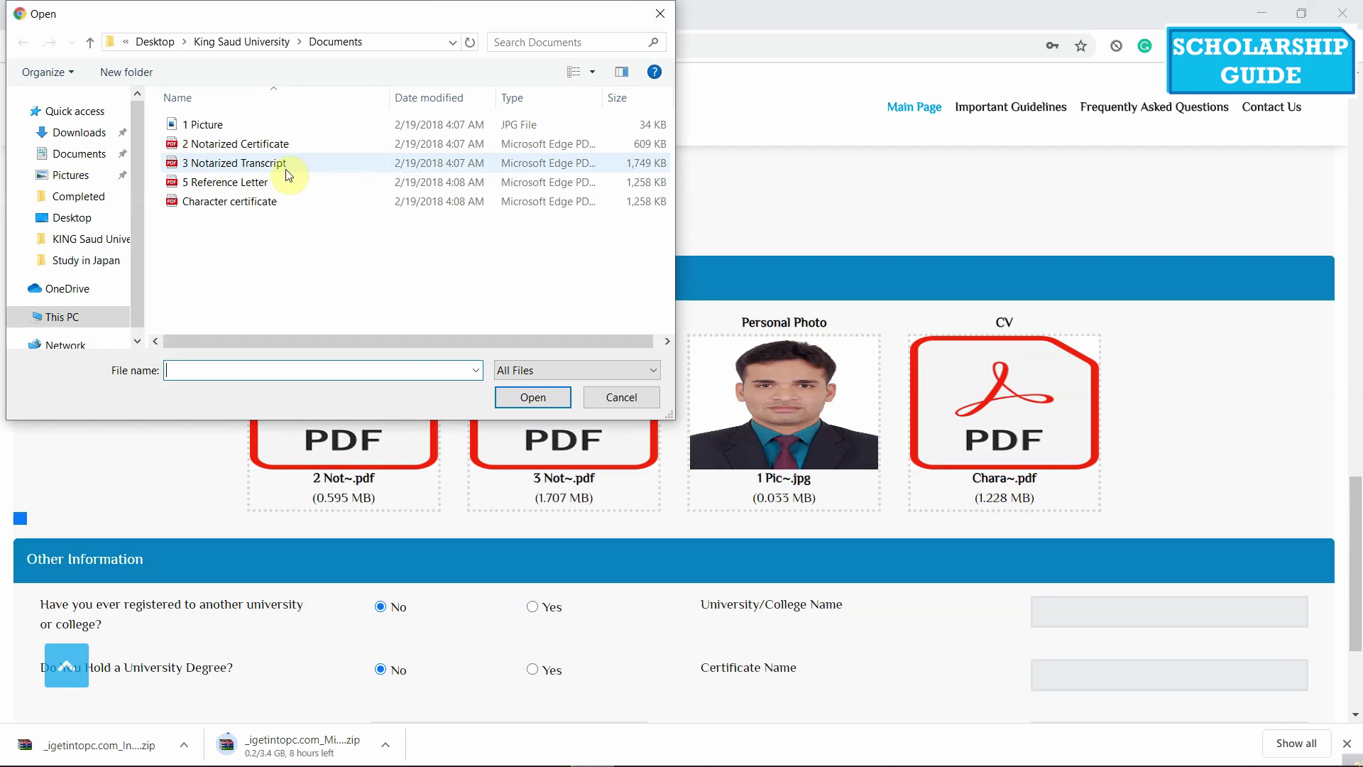
left_click(211, 203)
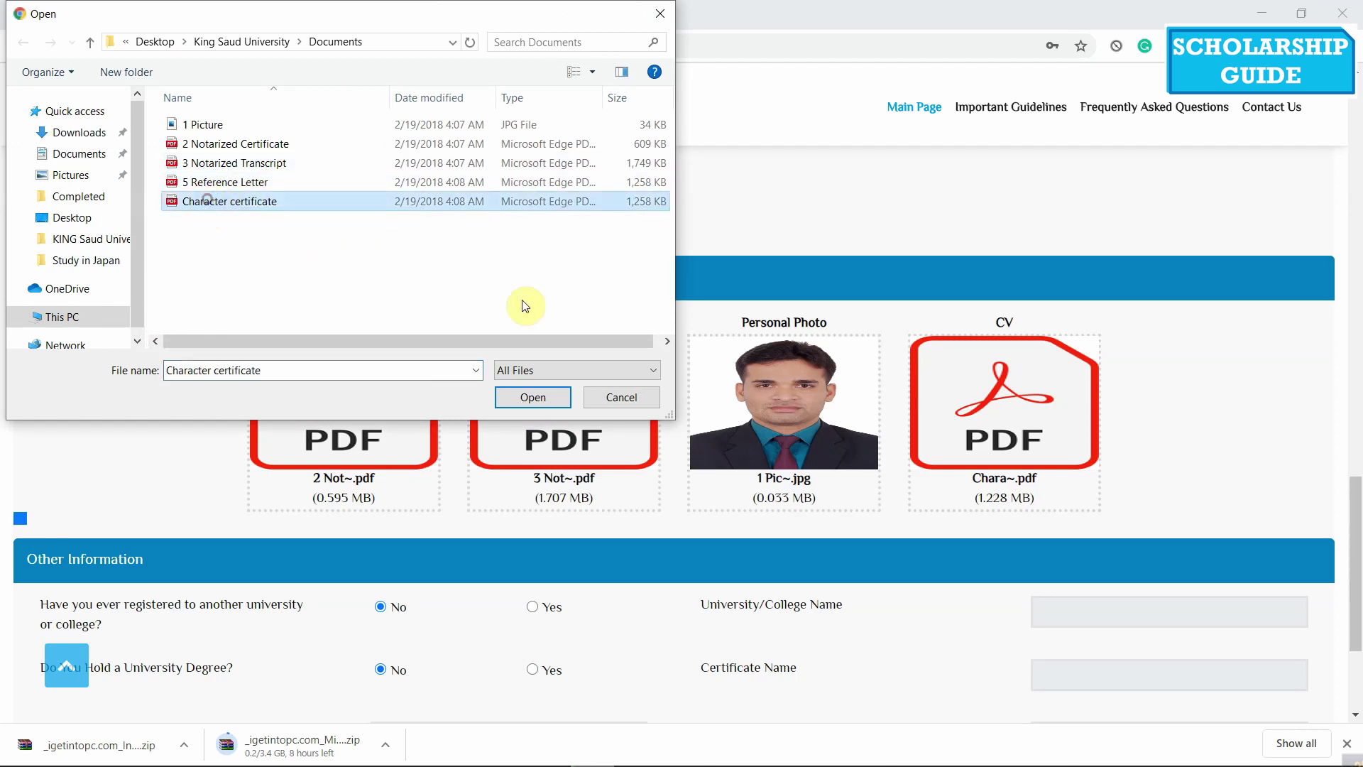
left_click(539, 403)
scroll(507, 397, "down", 1)
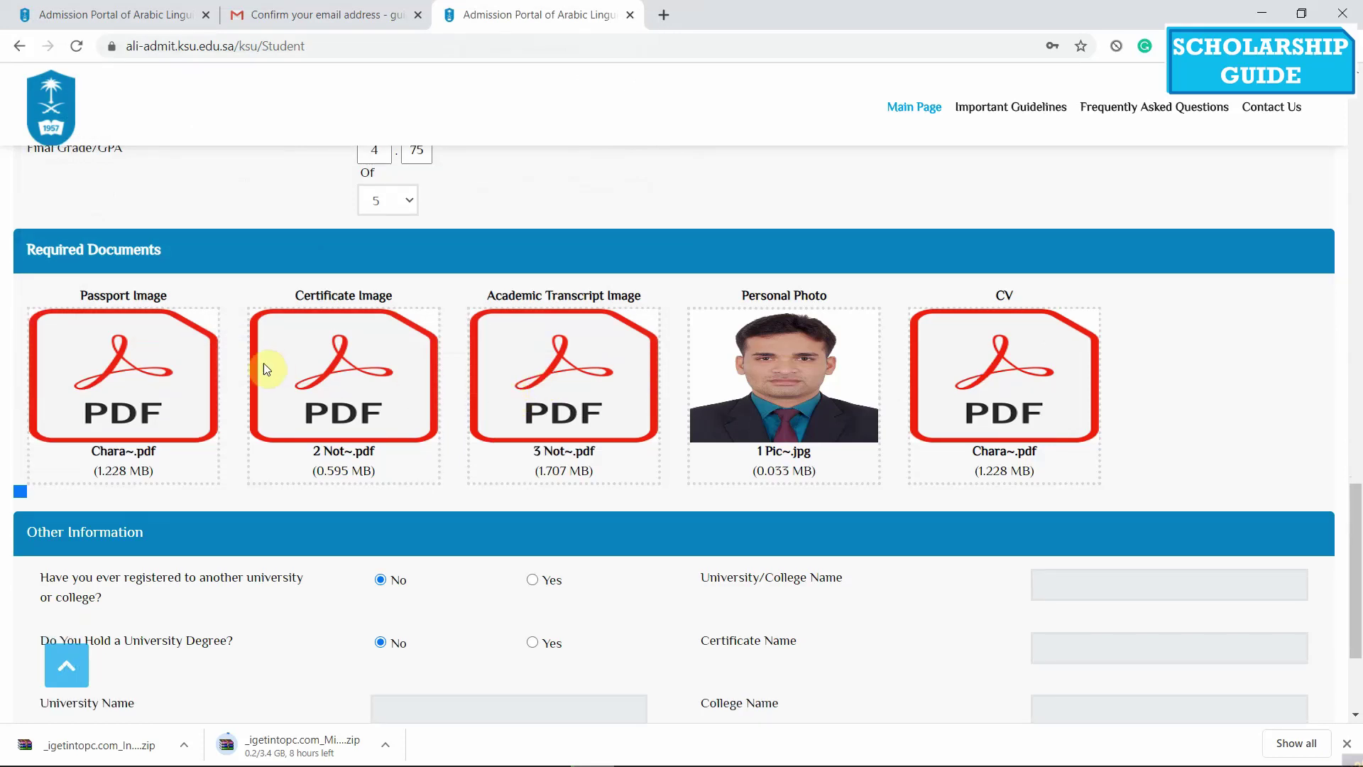
Save the Personal Data form with SAVE DATA until the saved-successfully alert appears
scroll(234, 363, "down", 3)
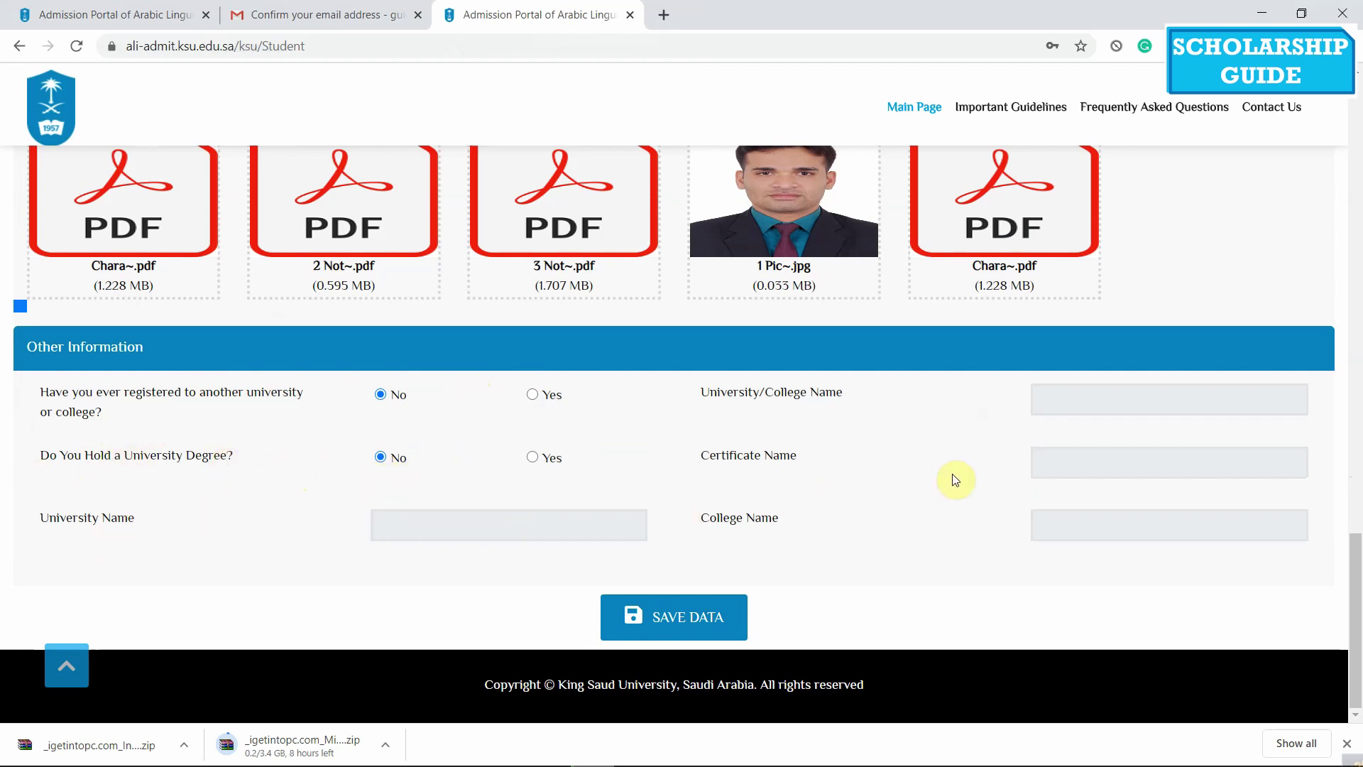
left_click(670, 612)
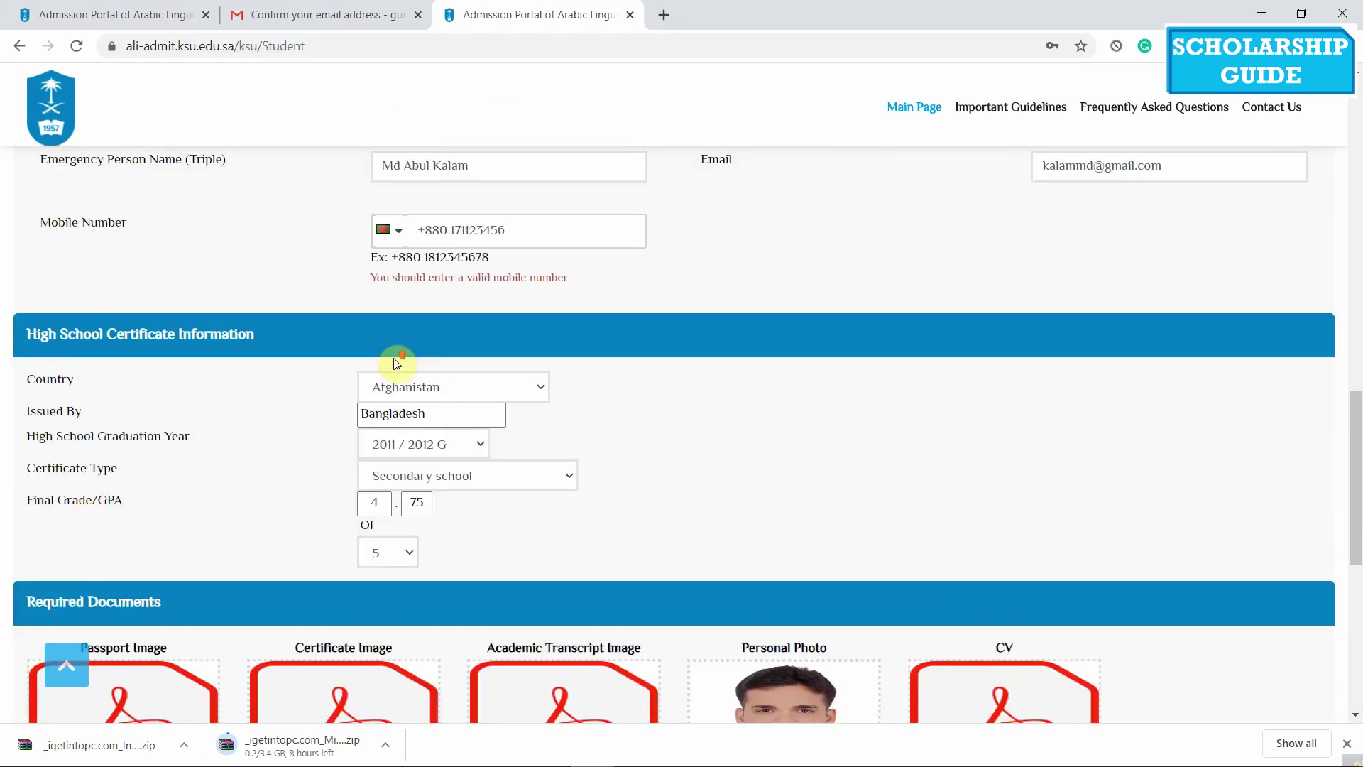
scroll(396, 364, "up", 16)
scroll(250, 349, "down", 3)
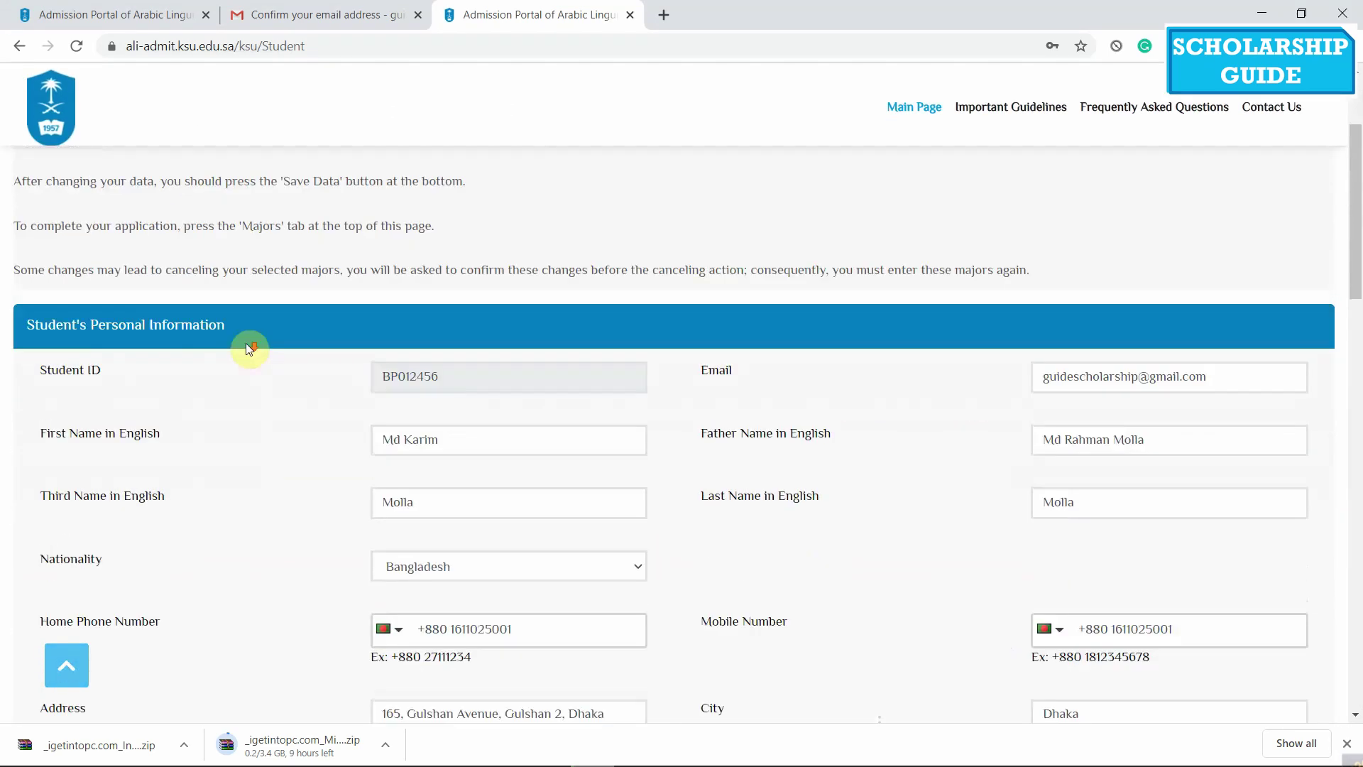
scroll(246, 343, "down", 15)
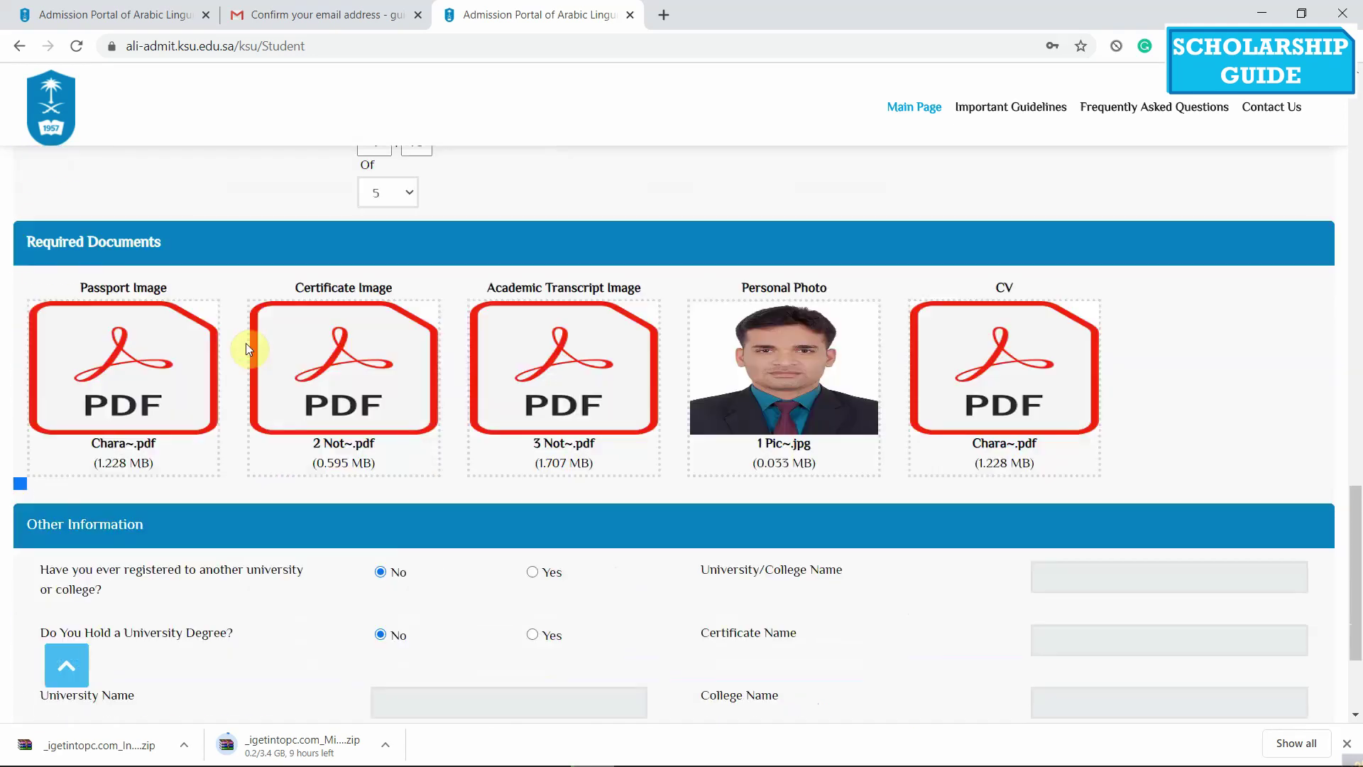
scroll(246, 343, "down", 5)
left_click(664, 608)
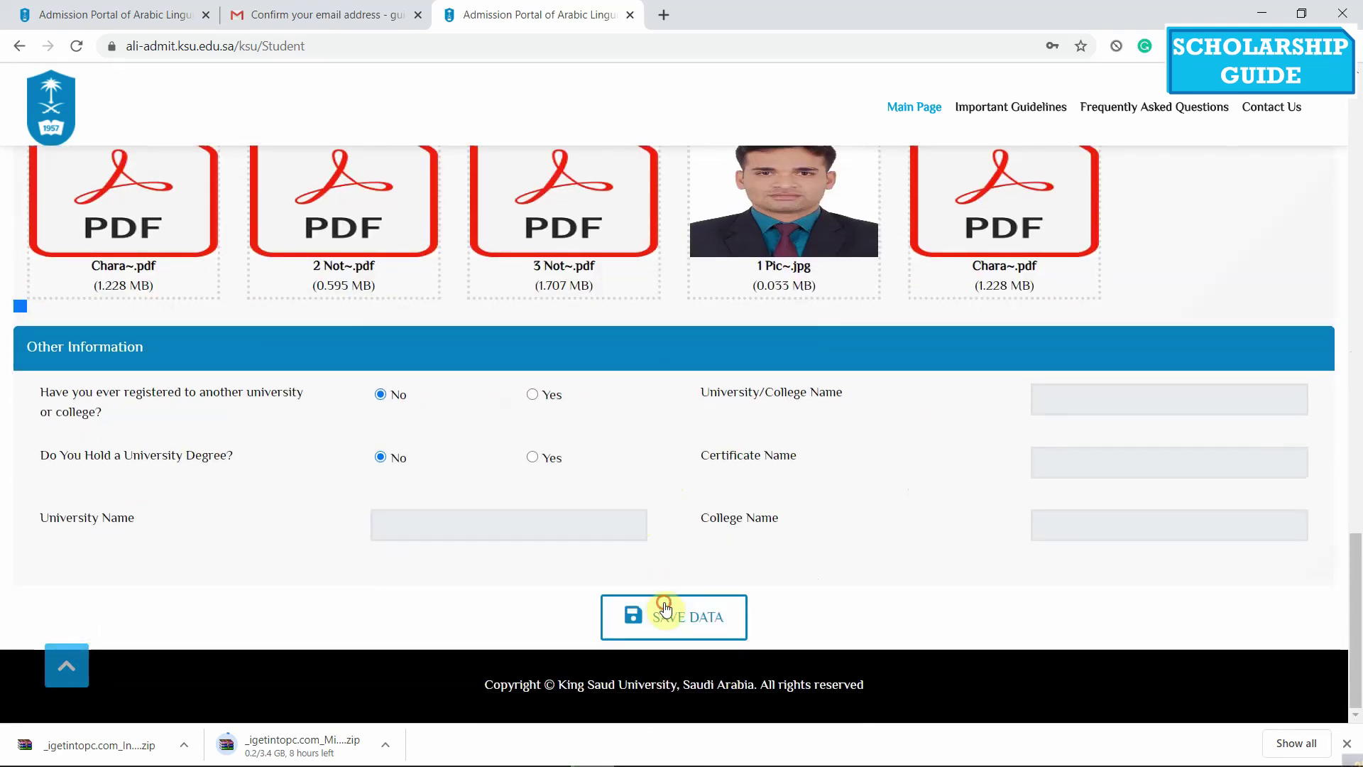
scroll(504, 407, "up", 12)
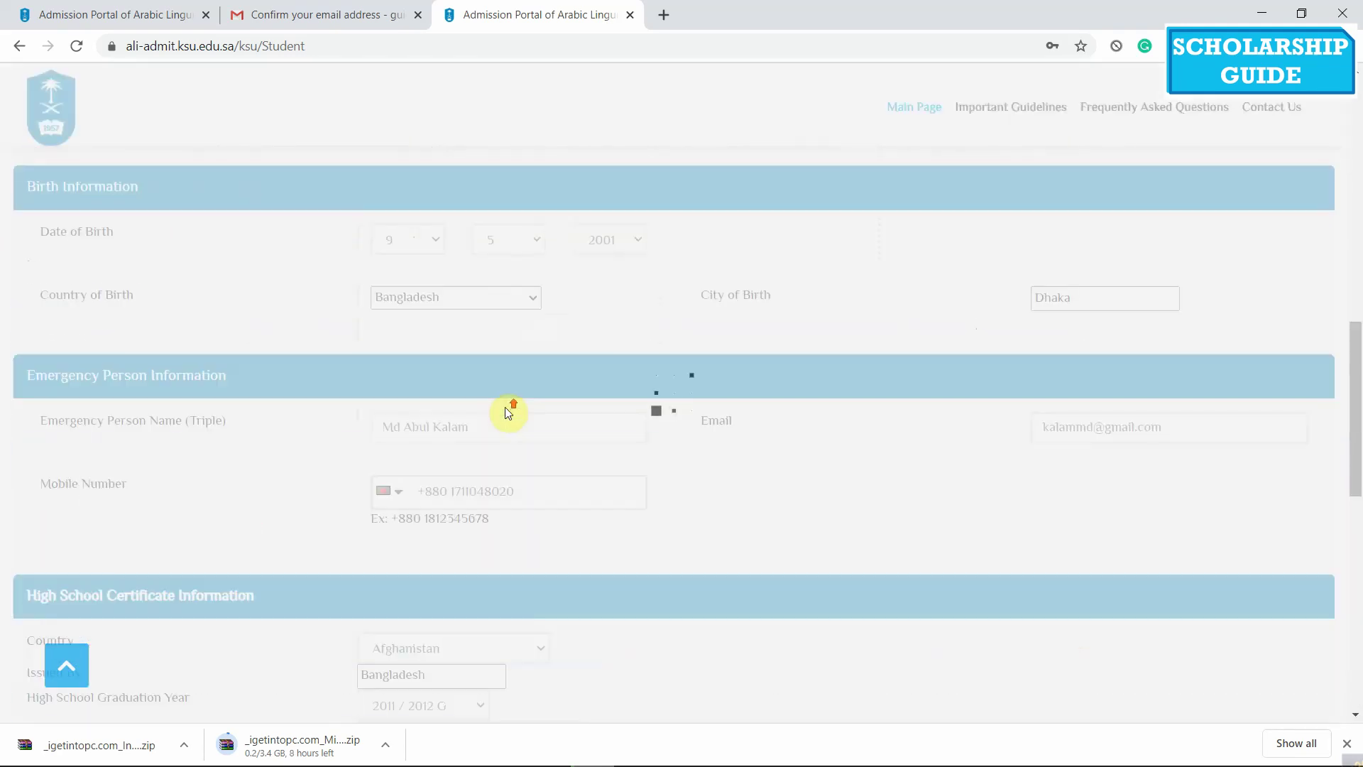
scroll(504, 407, "up", 12)
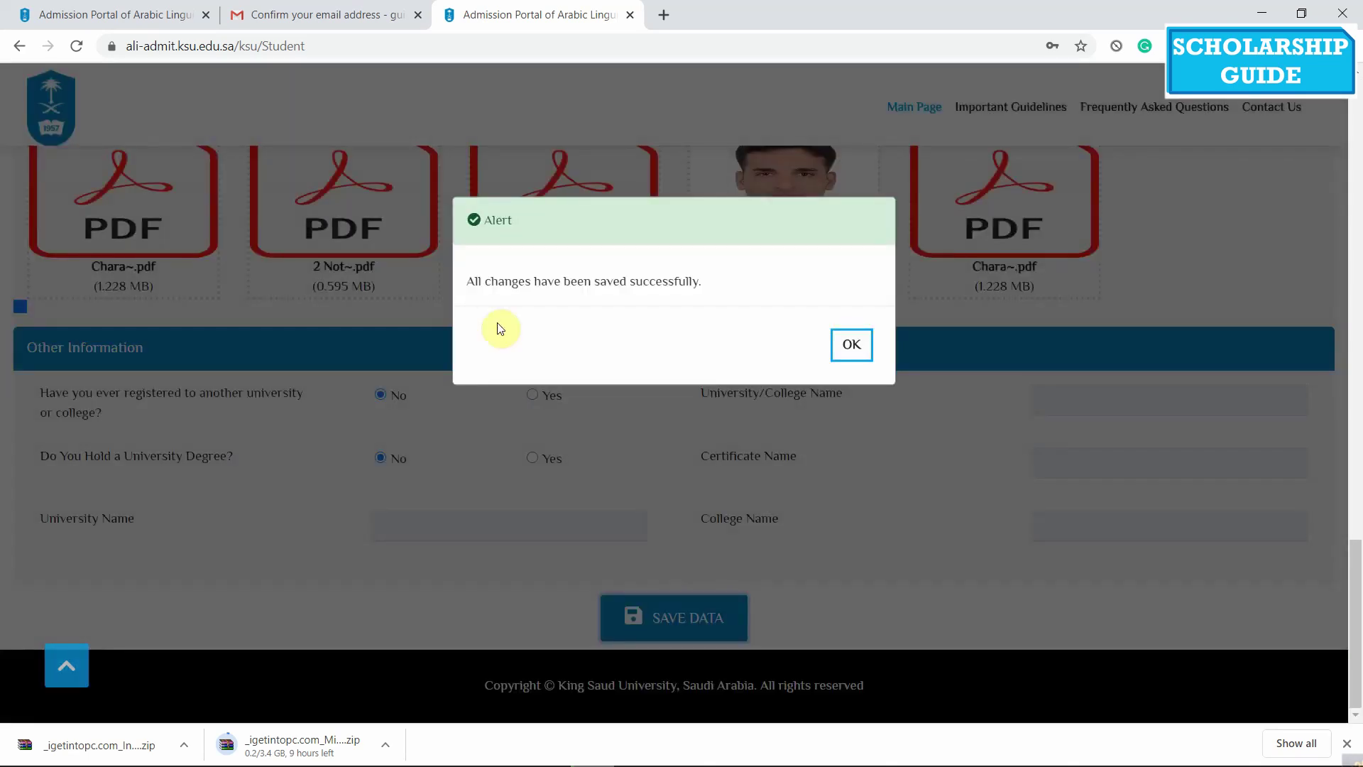
Acknowledge the save alert and scroll the Majors page to the Arabic proficiency diploma
left_click(854, 347)
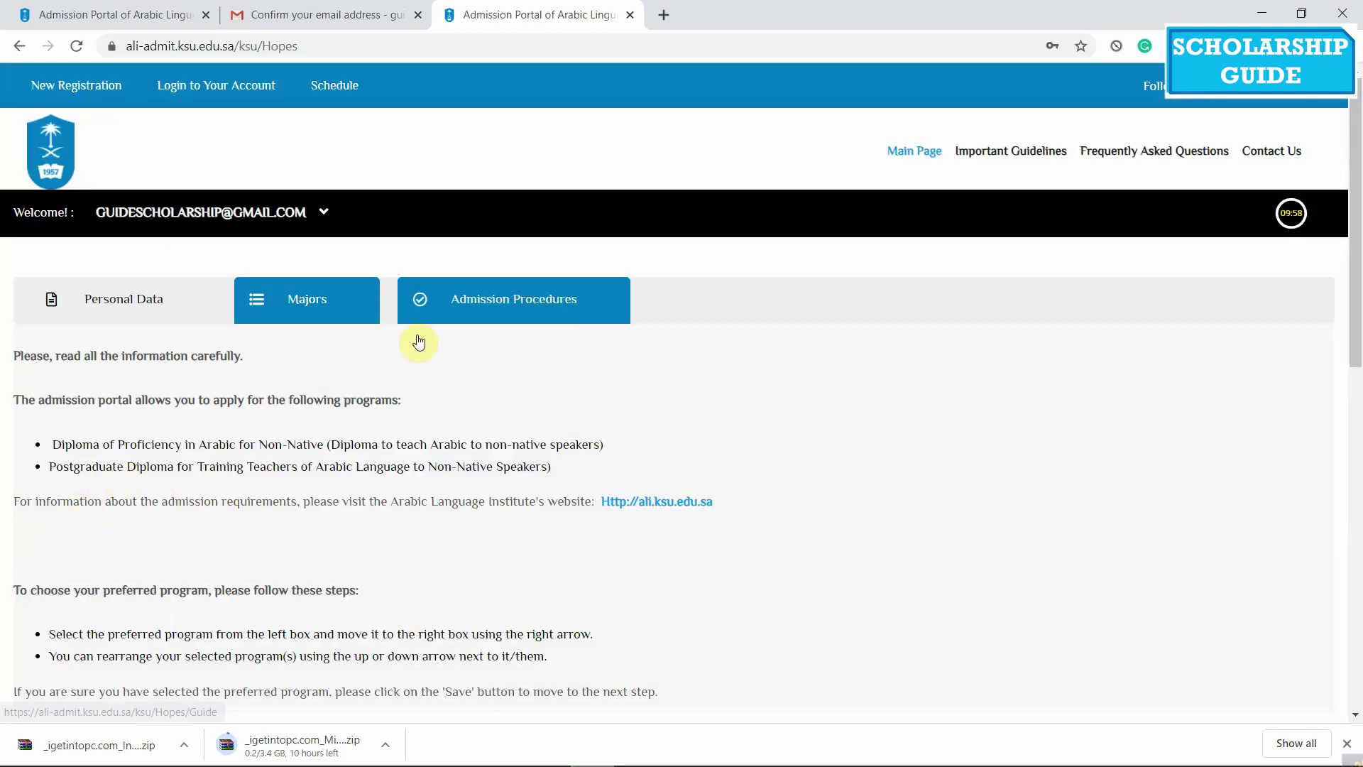
scroll(219, 395, "down", 3)
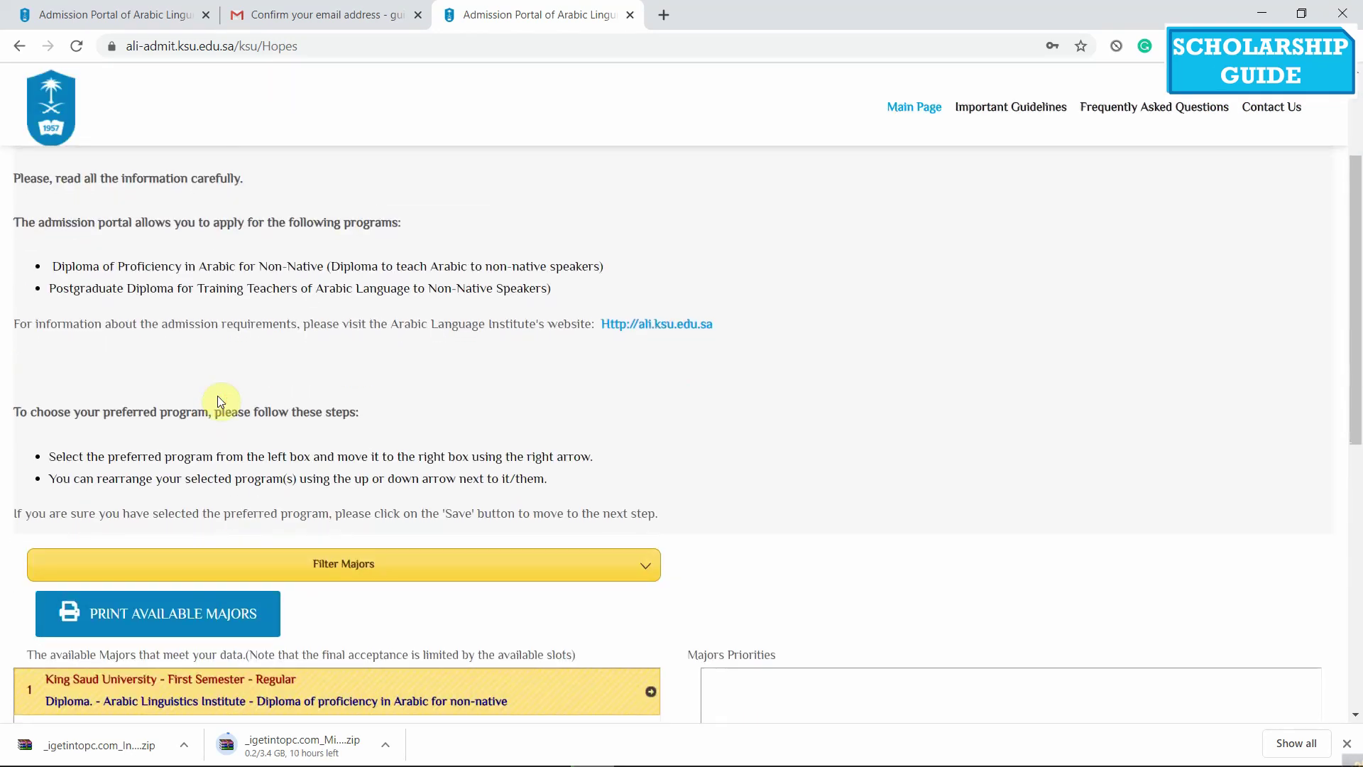
scroll(276, 357, "down", 5)
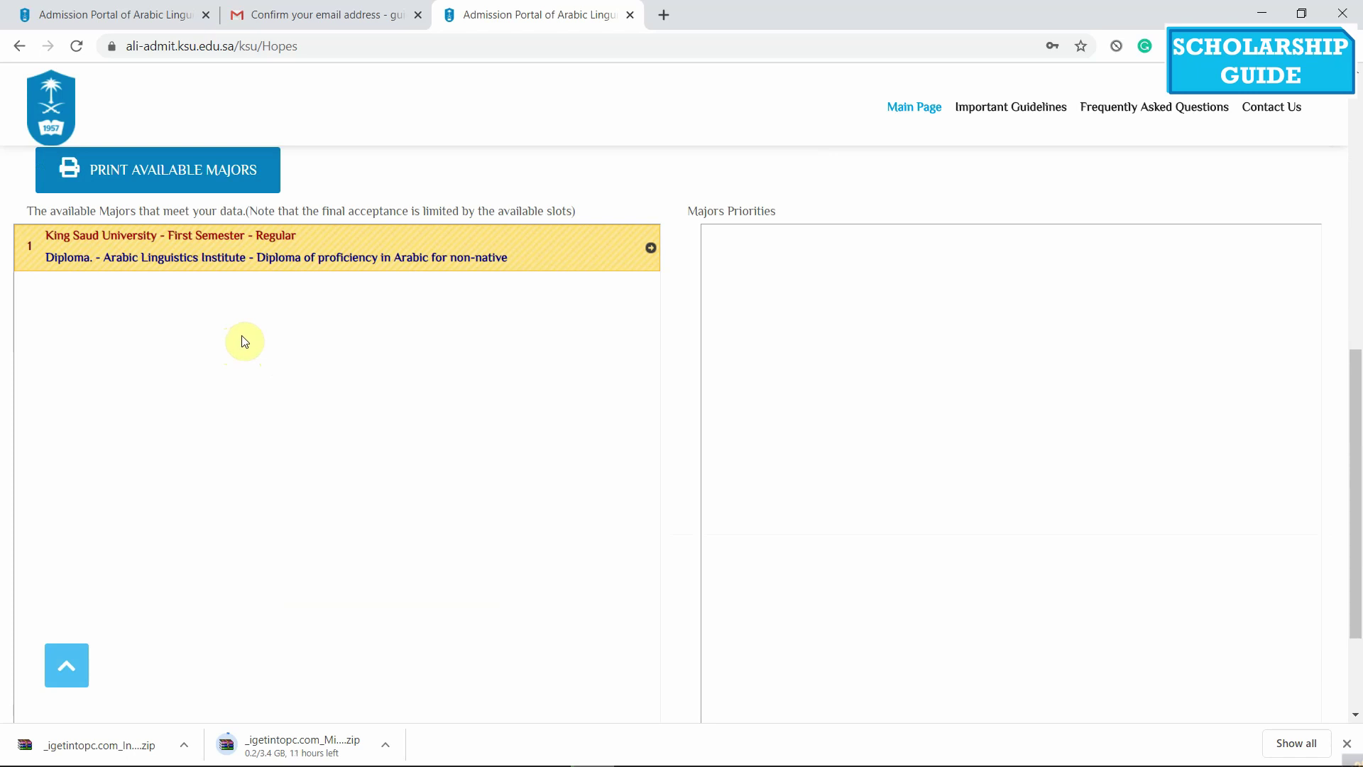
scroll(244, 341, "up", 3)
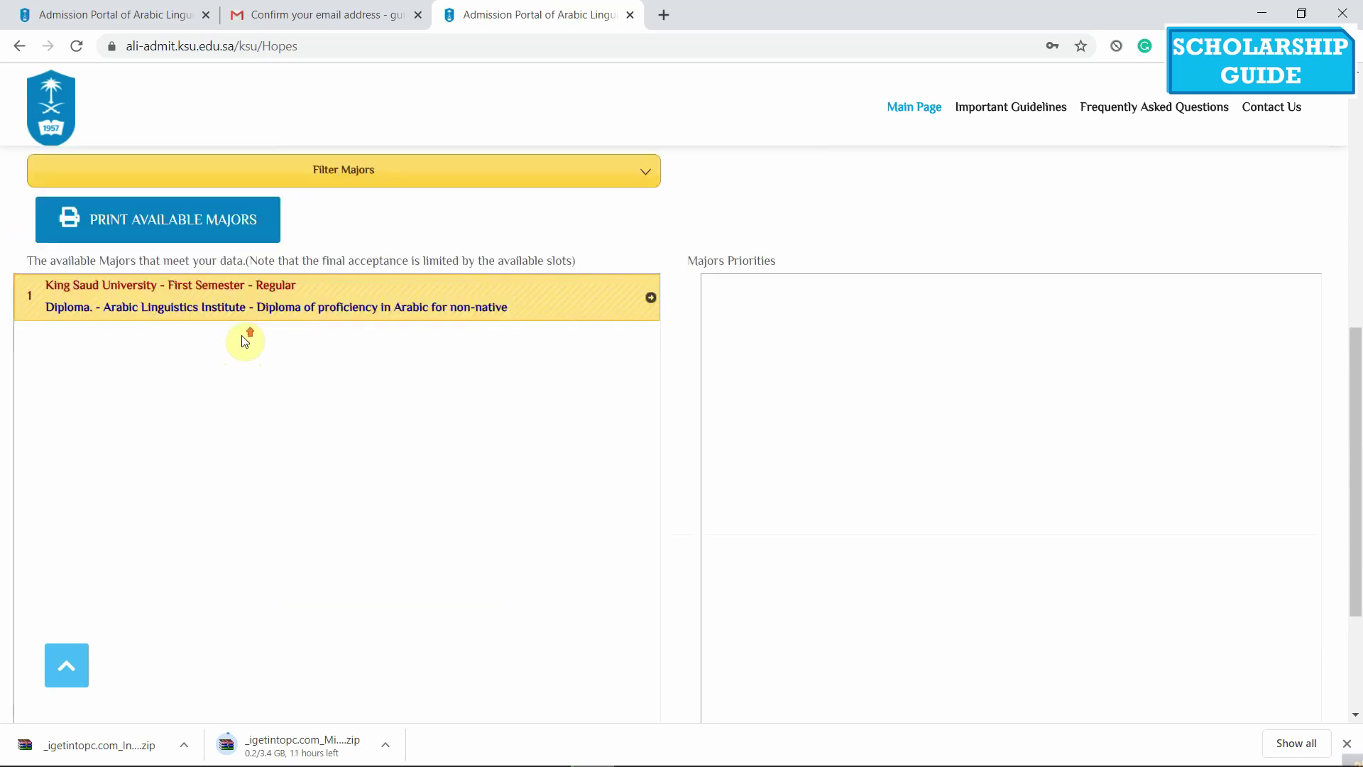
scroll(139, 384, "up", 5)
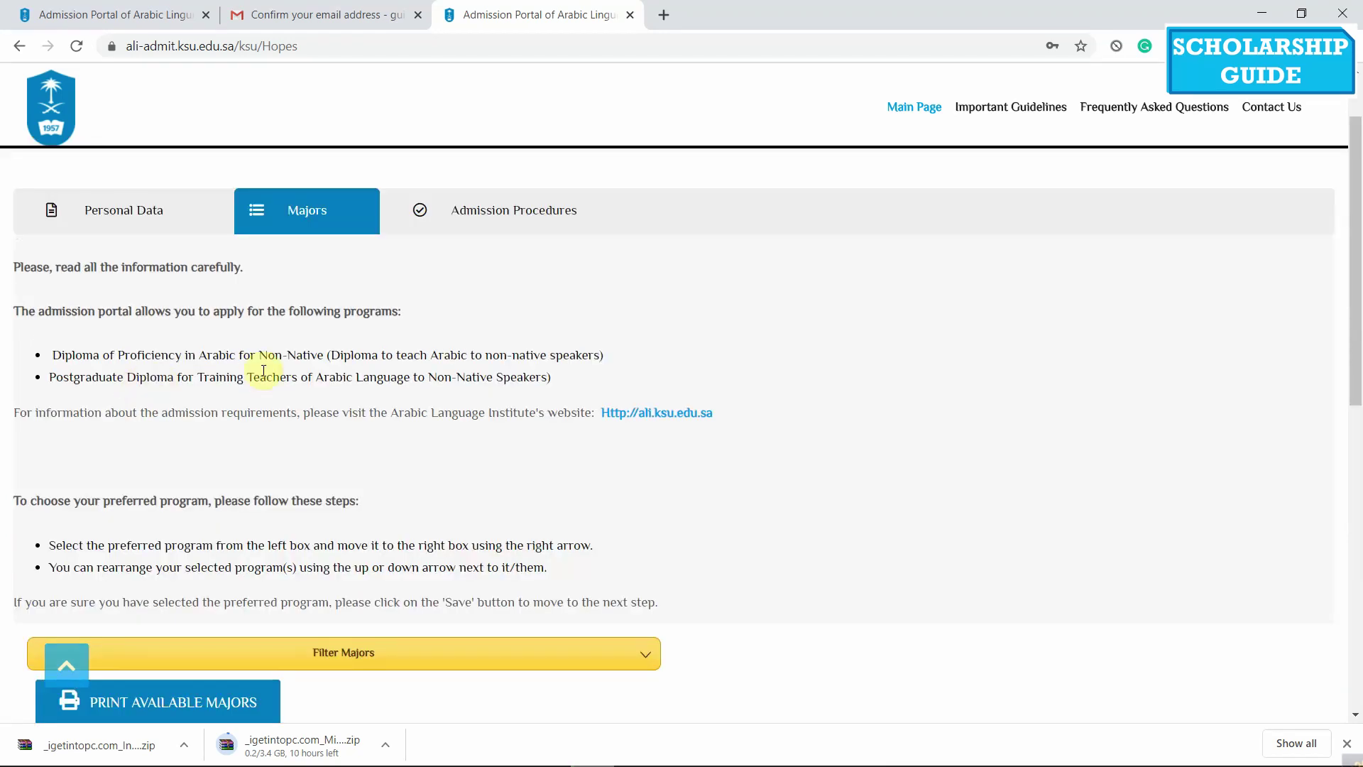
scroll(487, 359, "down", 6)
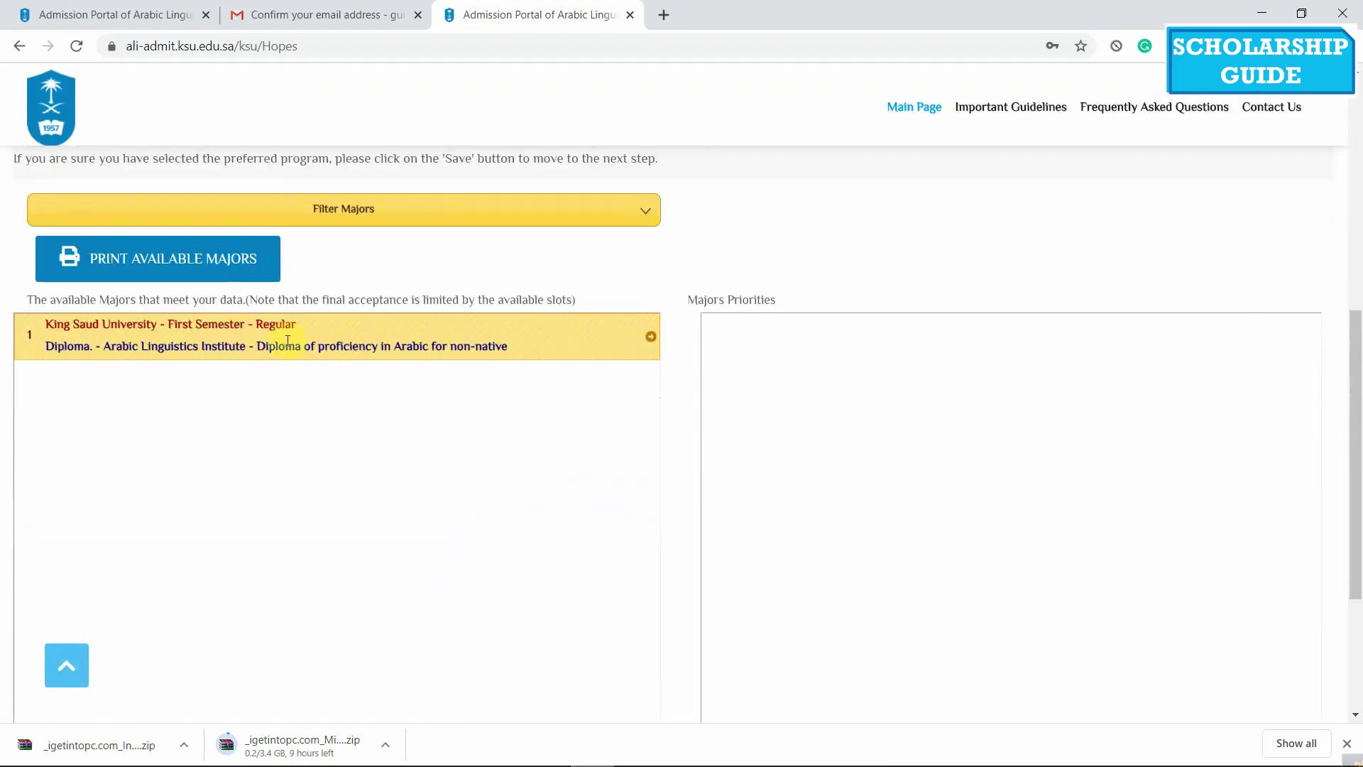
Move the Arabic proficiency diploma into the Majors Priorities list
left_click(648, 338)
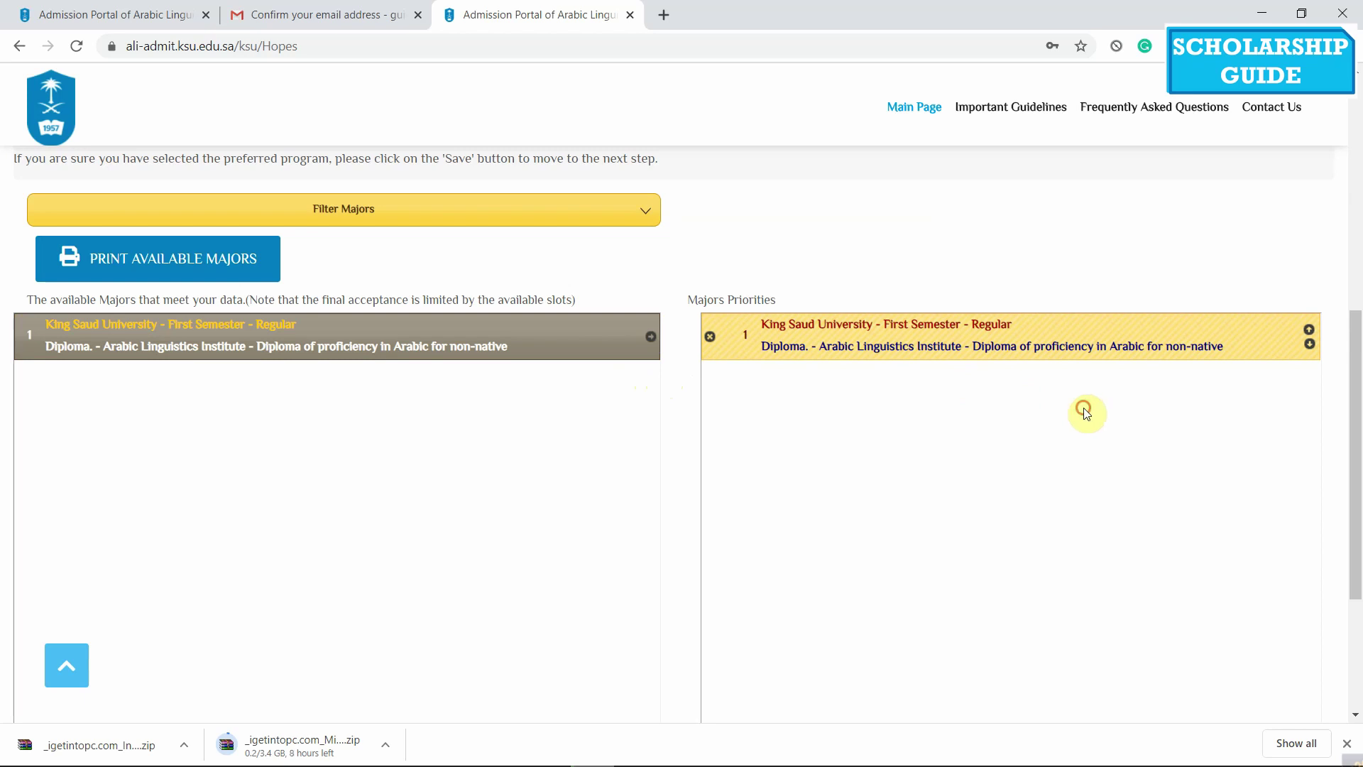
scroll(1086, 414, "down", 4)
scroll(1086, 413, "up", 8)
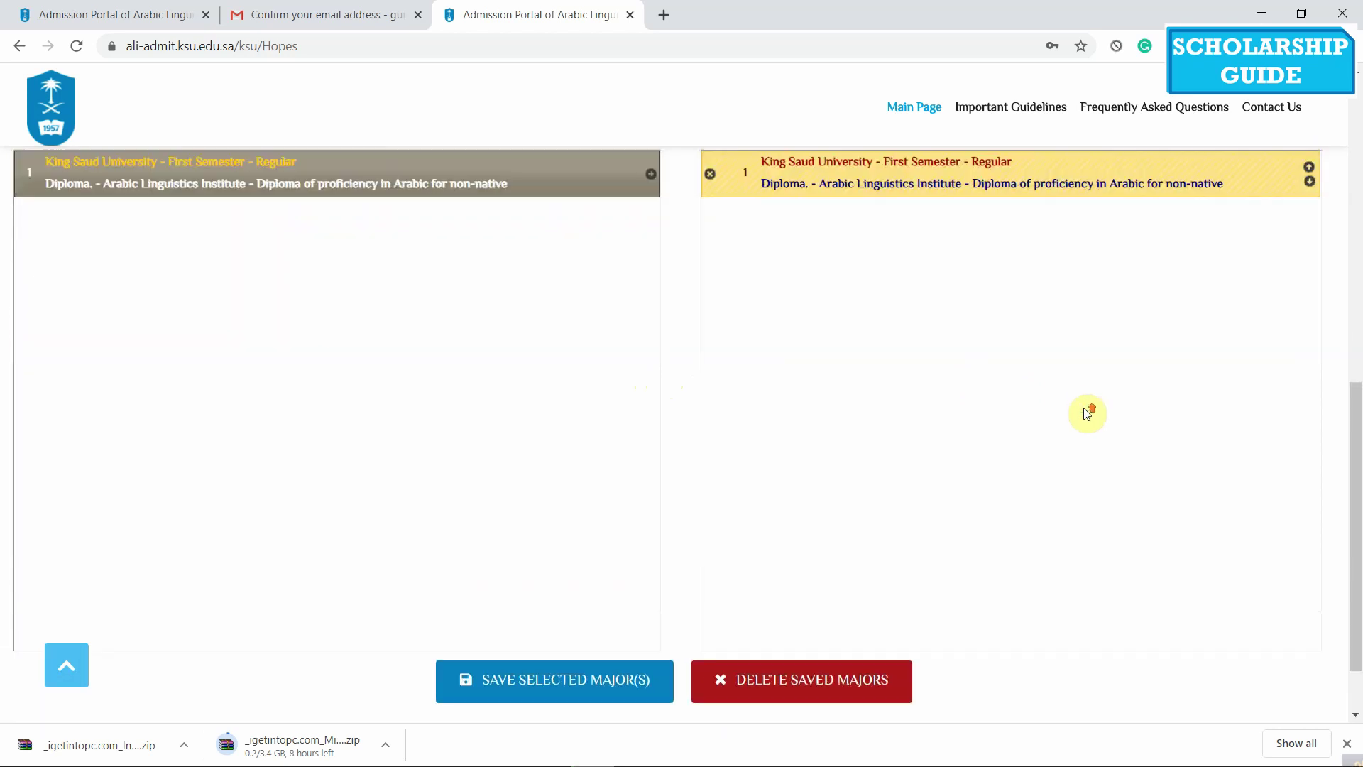
scroll(695, 471, "down", 5)
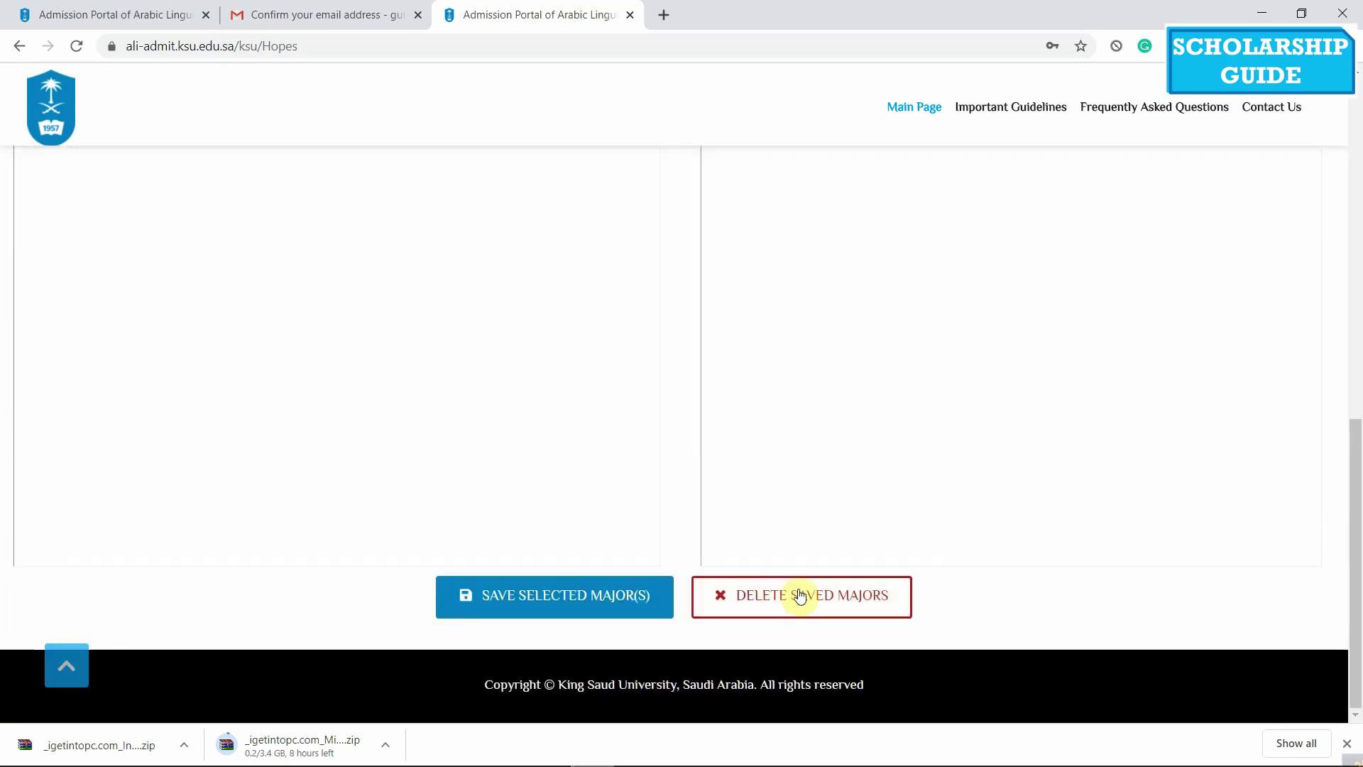
scroll(648, 414, "up", 3)
scroll(223, 365, "up", 3)
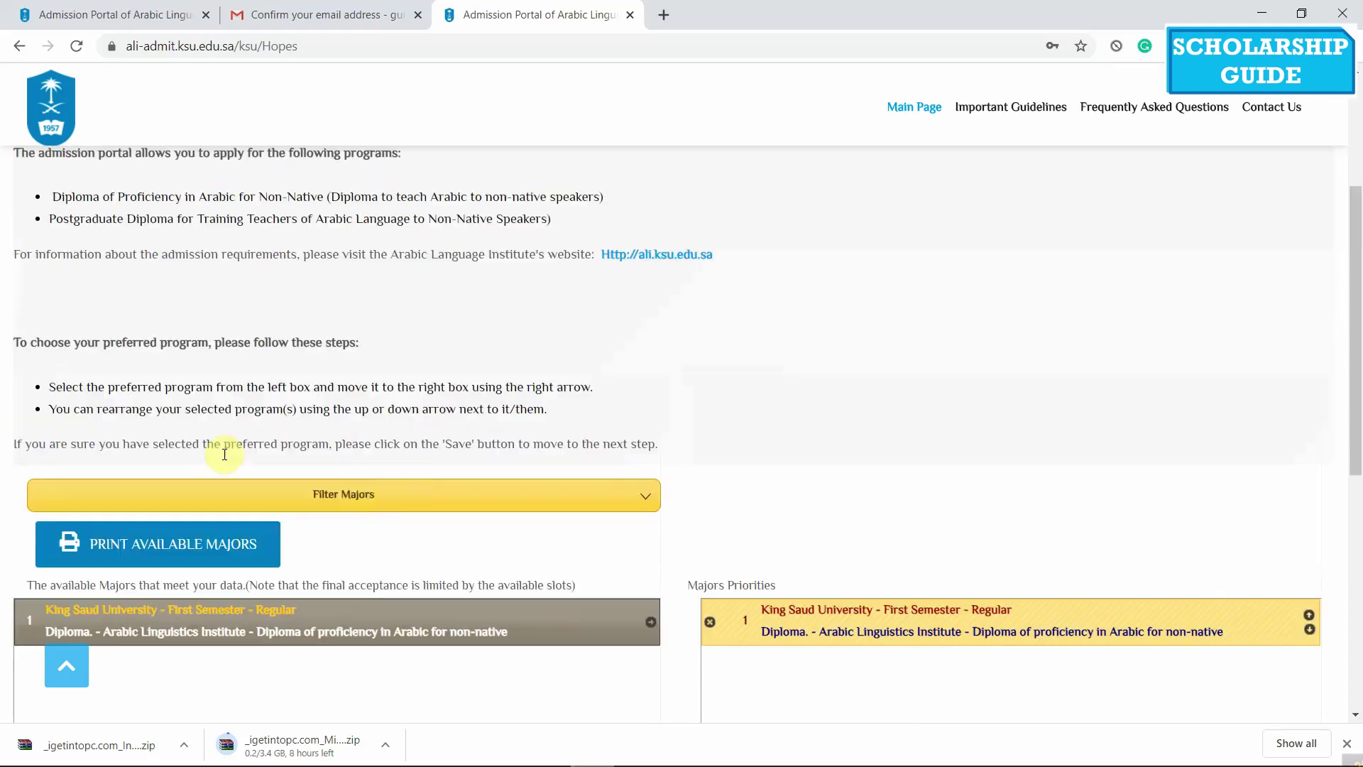
scroll(536, 444, "up", 3)
scroll(489, 350, "down", 15)
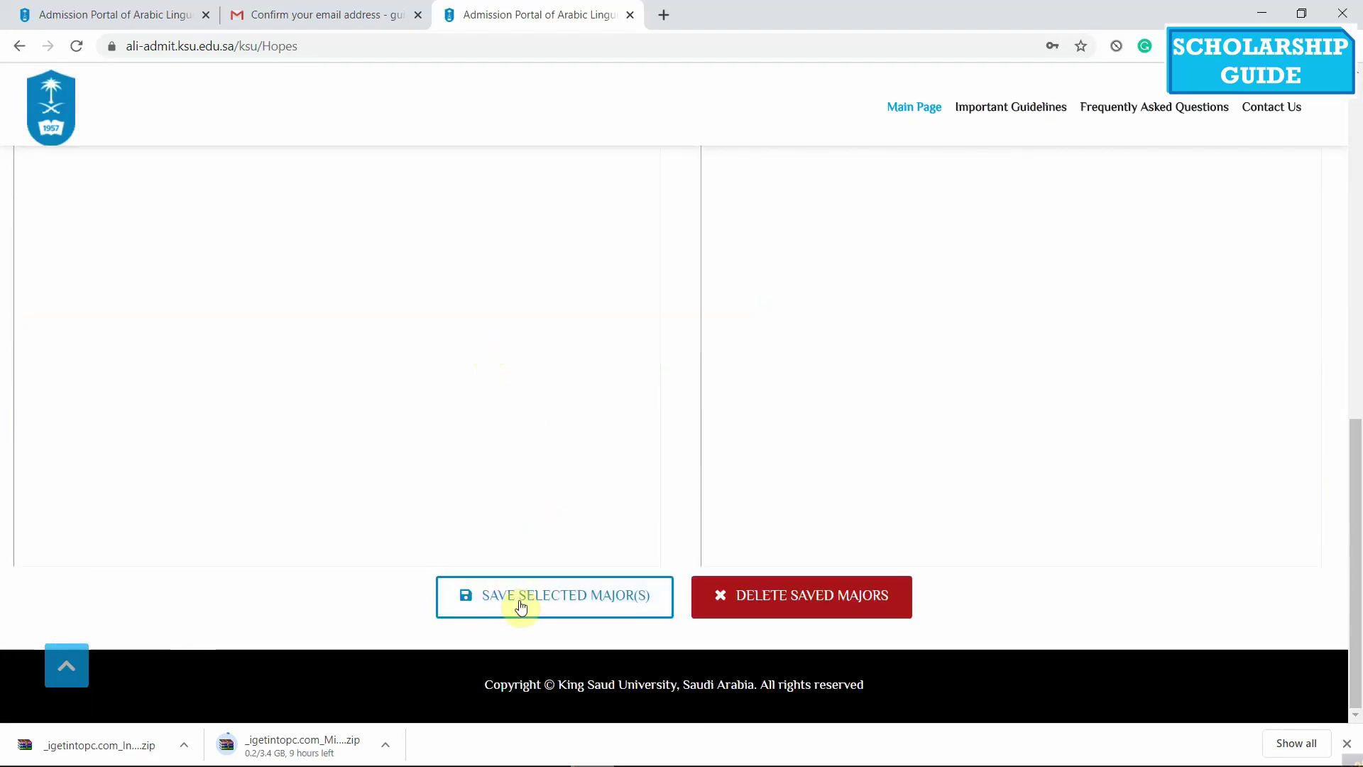
Save the selected major as priority 1
left_click(522, 604)
left_click(537, 604)
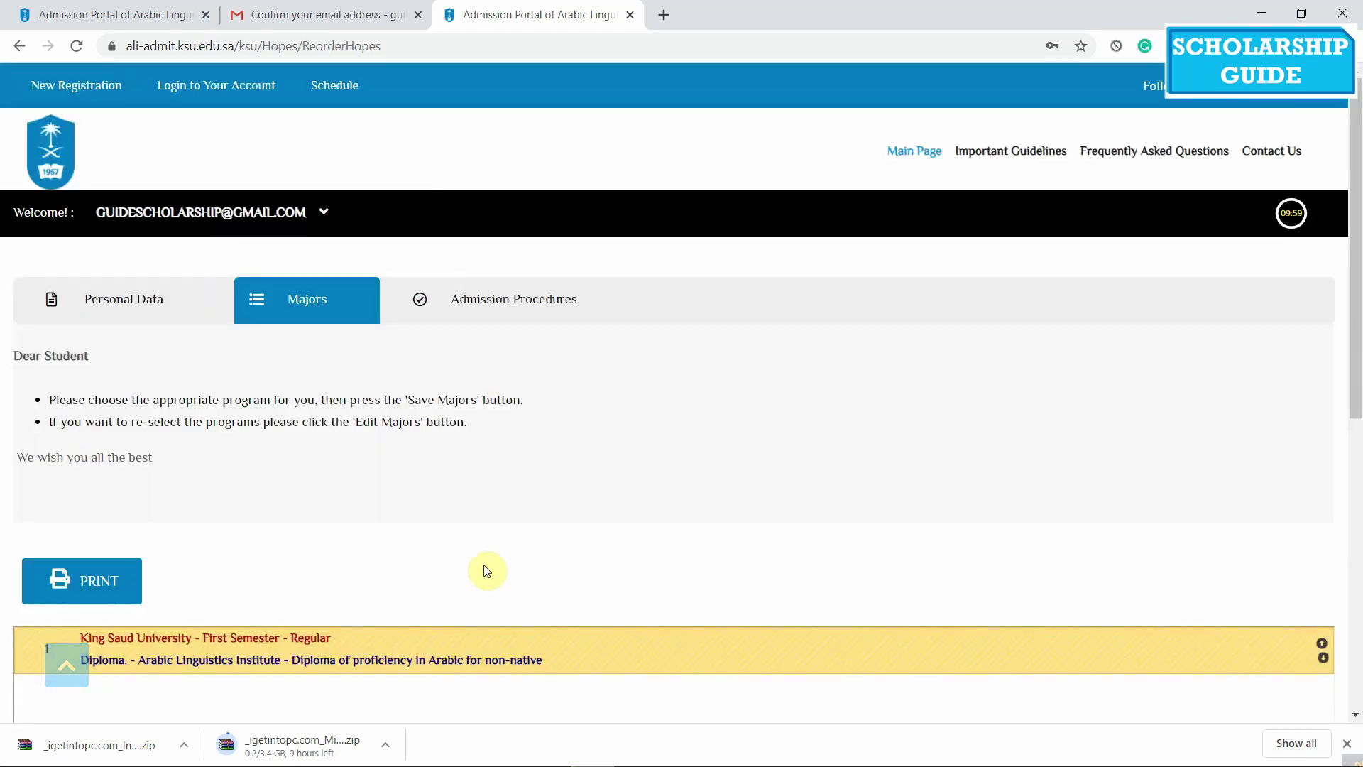
scroll(284, 494, "down", 5)
scroll(252, 469, "down", 5)
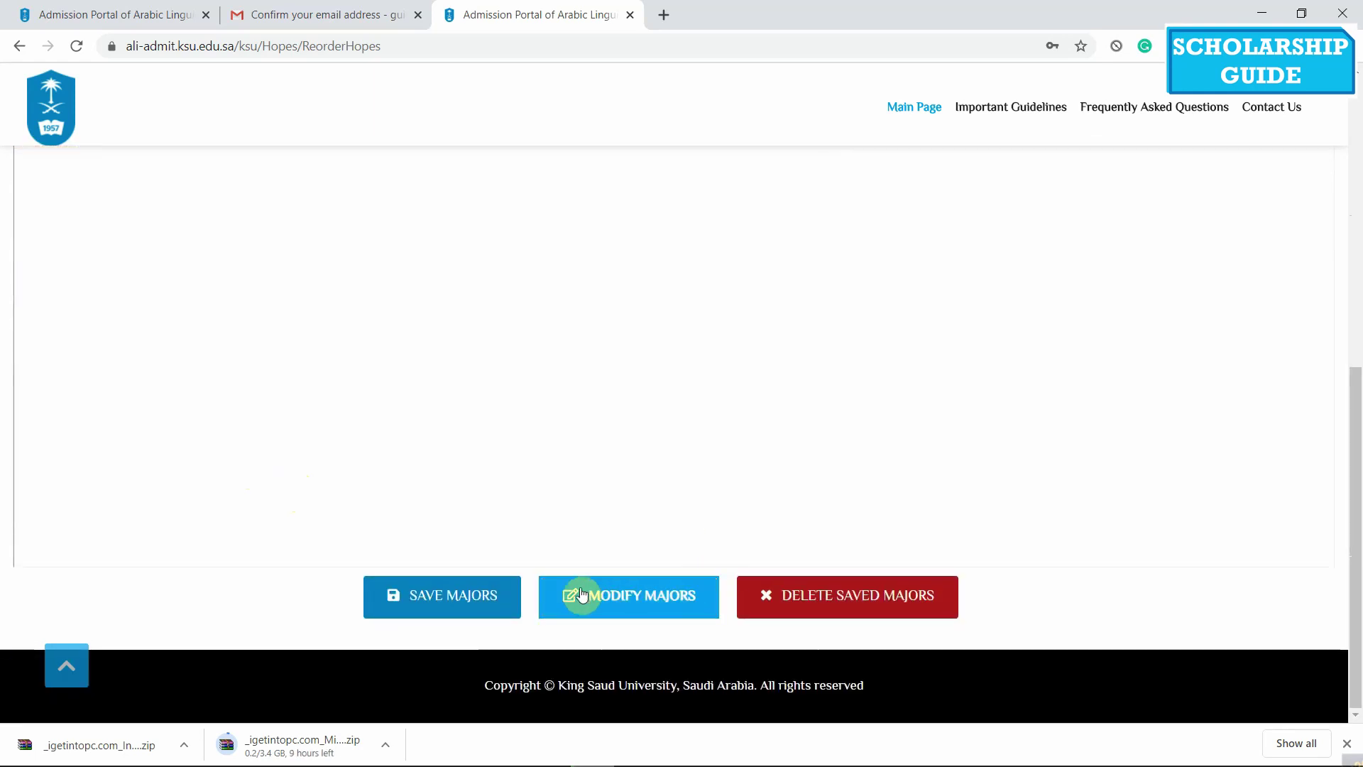
Save the majors and read the Admission Procedures notes, highlighting the 10/08/2020 closing date
left_click(435, 596)
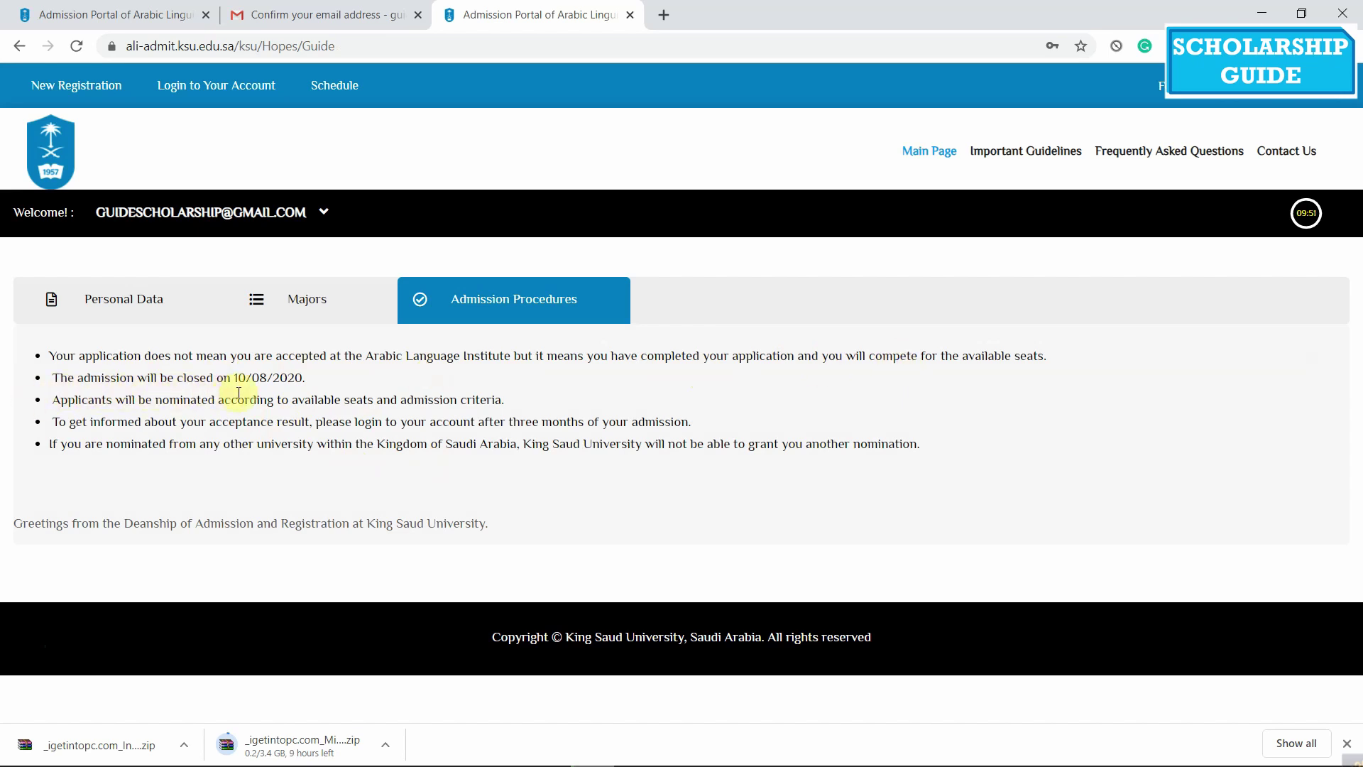
left_click_drag(320, 387, 230, 384)
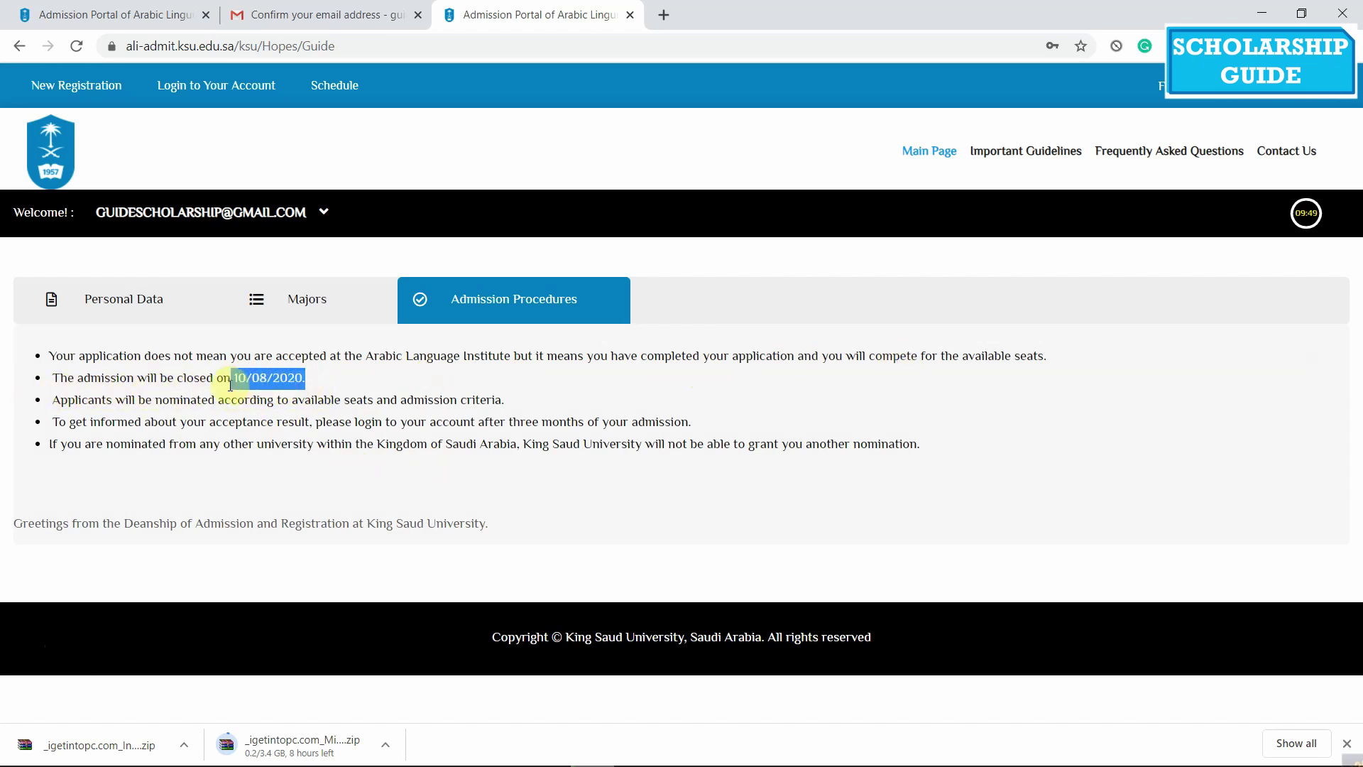
left_click(417, 387)
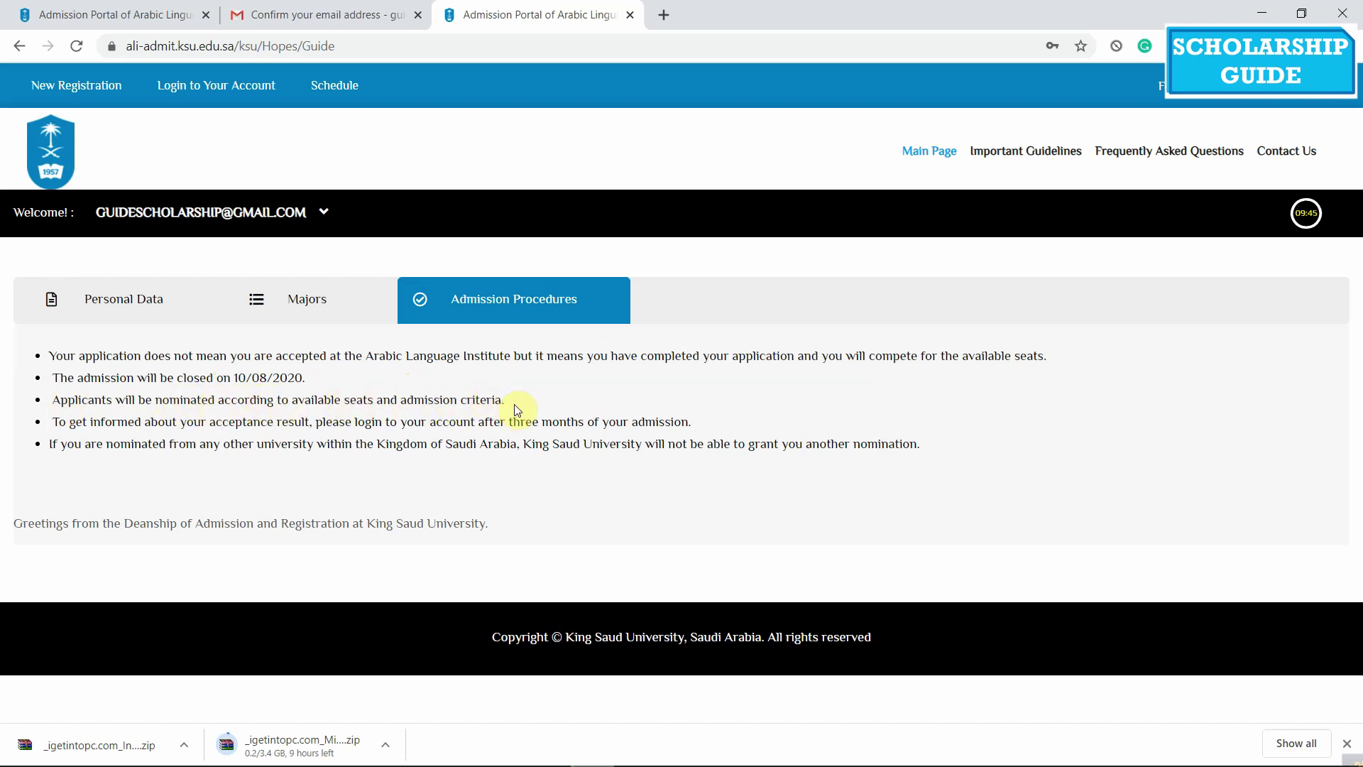
left_click_drag(76, 426, 554, 426)
left_click_drag(138, 443, 332, 445)
left_click(351, 466)
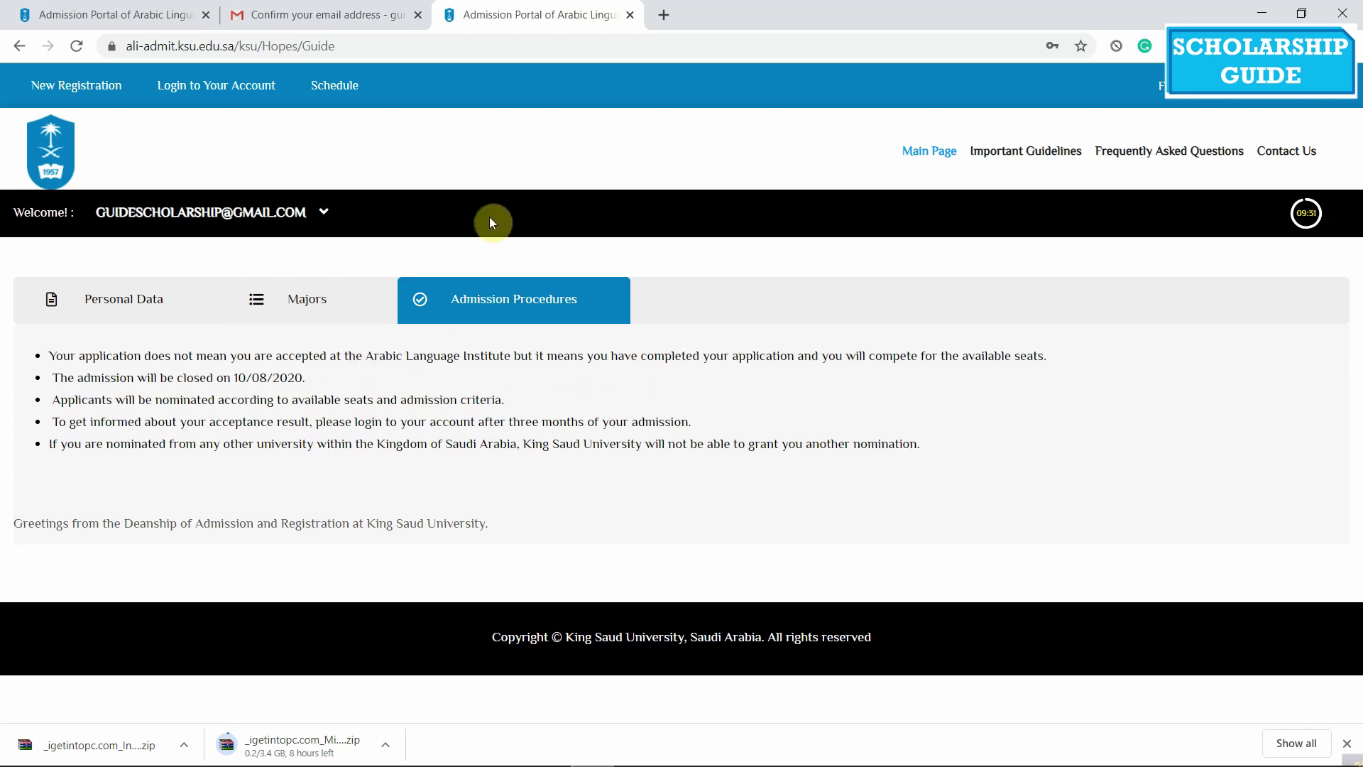
Go back to the Main Page showing the Admission Started banner
left_click(917, 149)
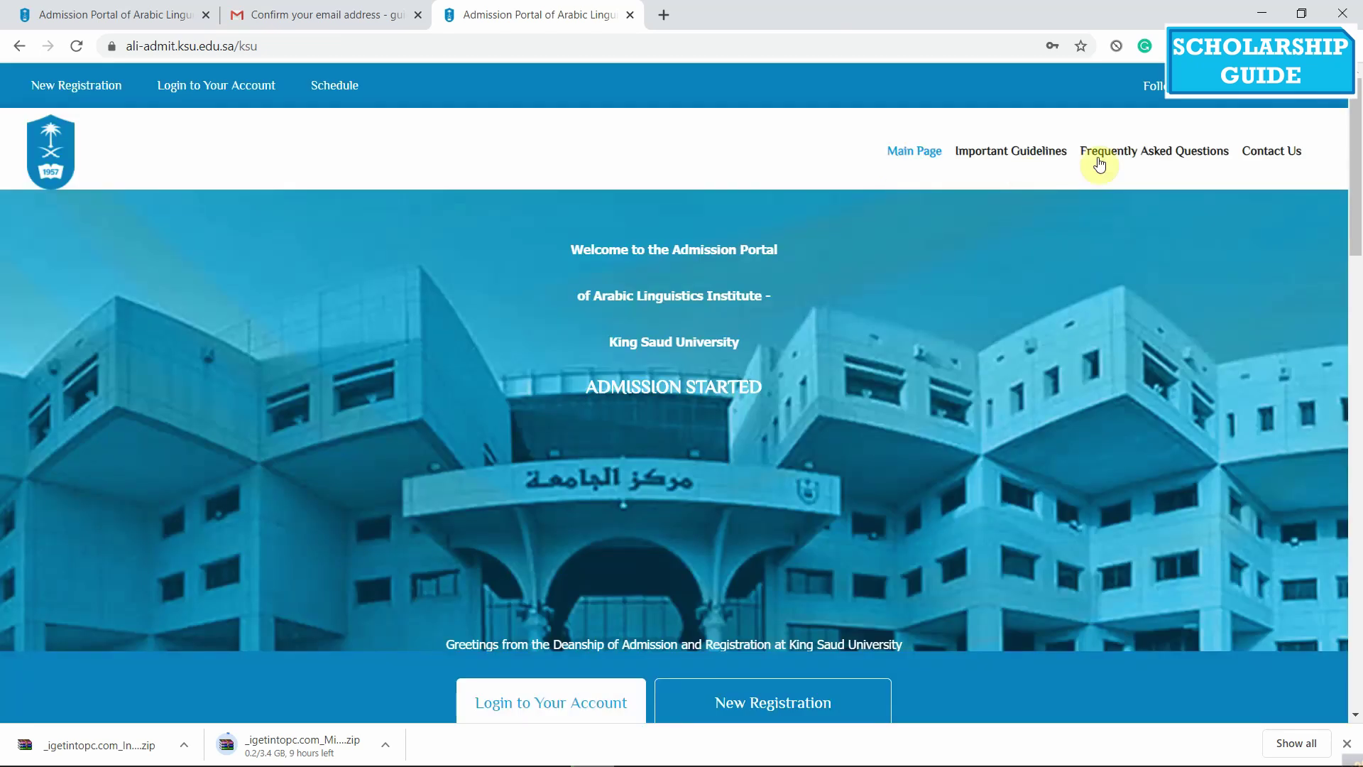
left_click(466, 254)
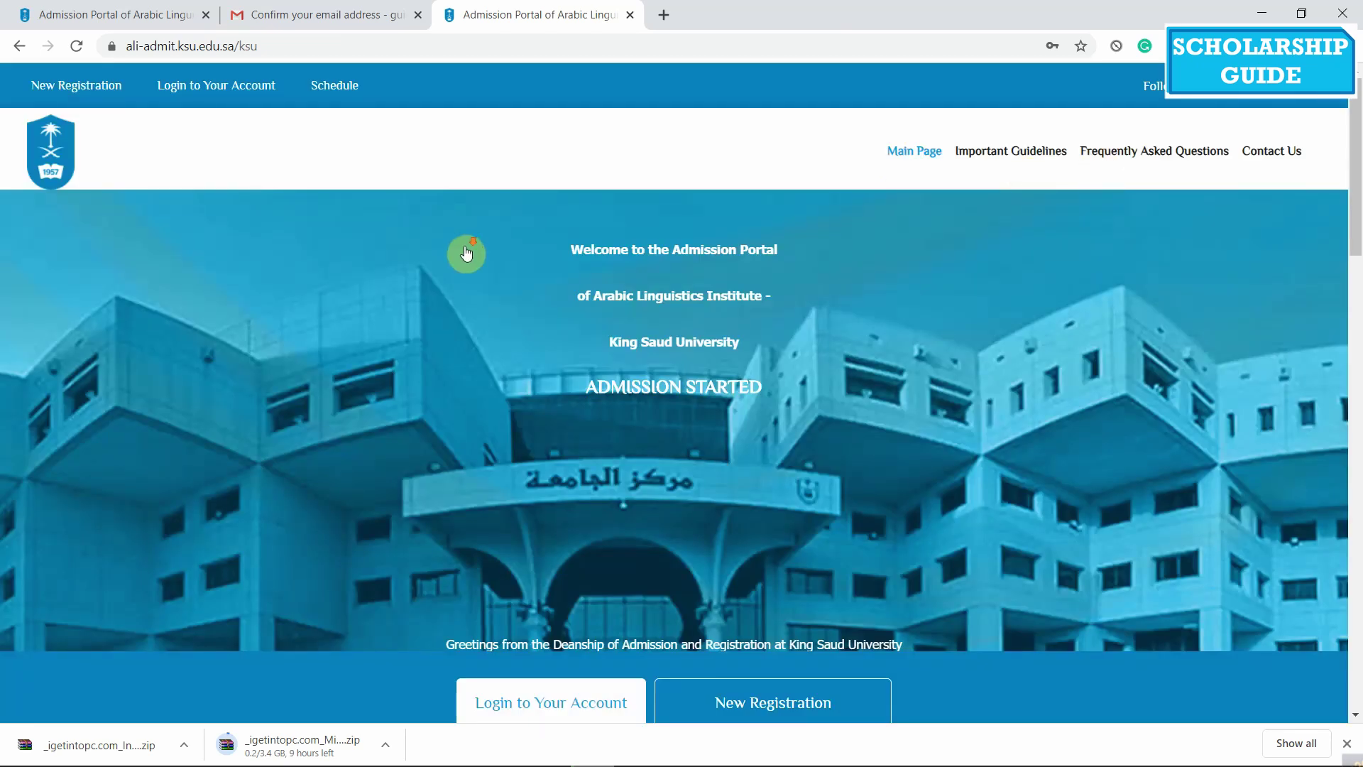